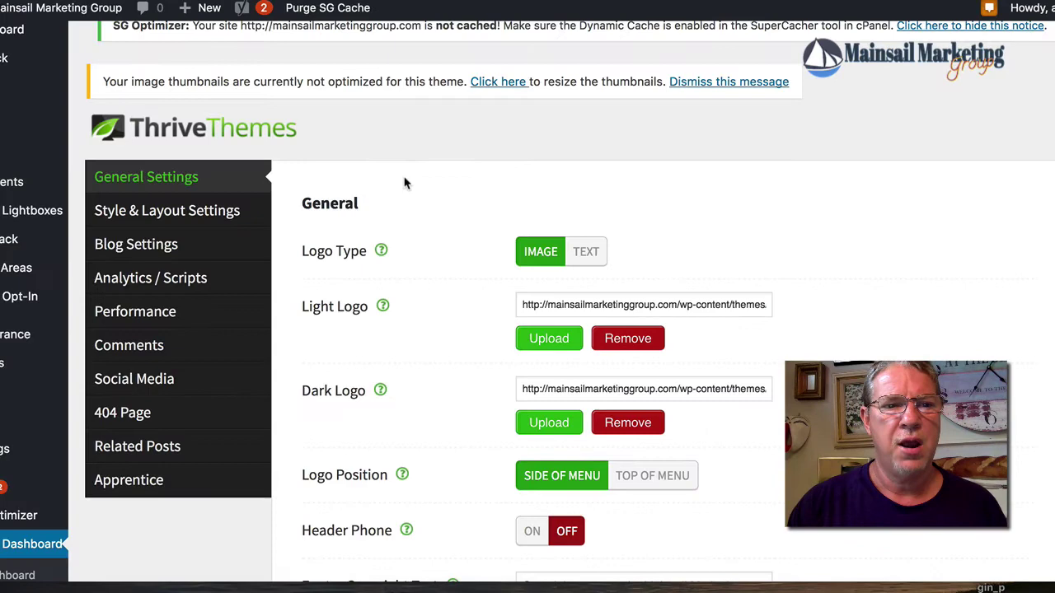
Look through the theme's general settings and open the Thrive Dashboard's installed products overview.
scroll(404, 182, "down", 6)
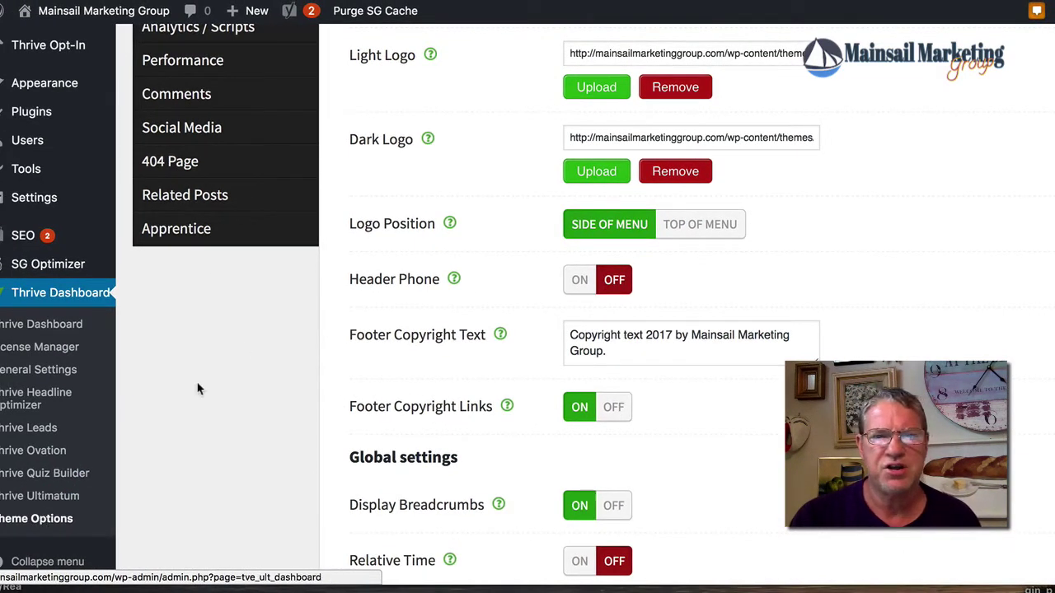
scroll(261, 334, "up", 5)
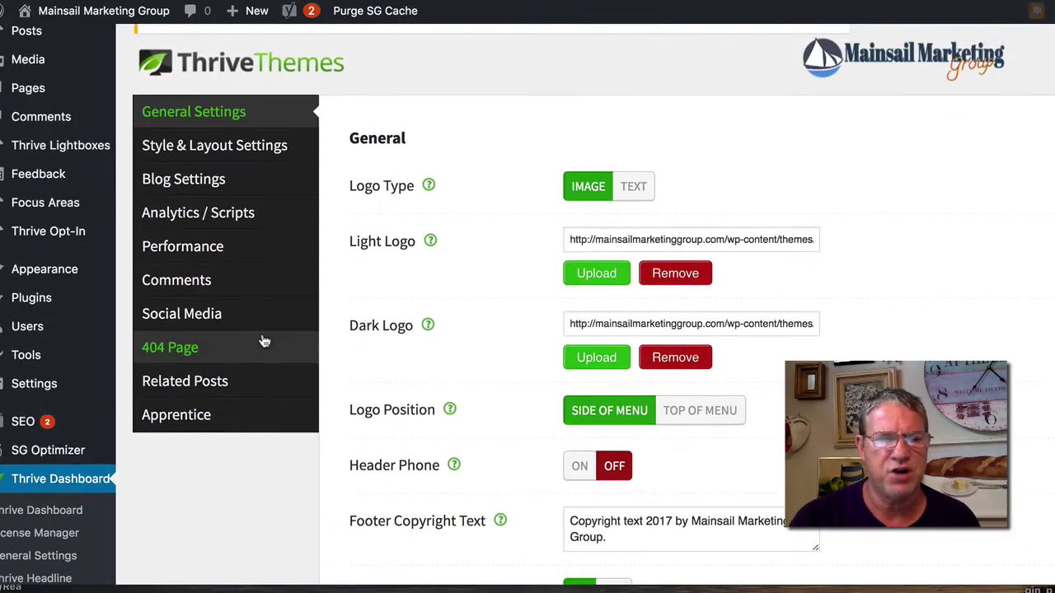
scroll(261, 340, "down", 4)
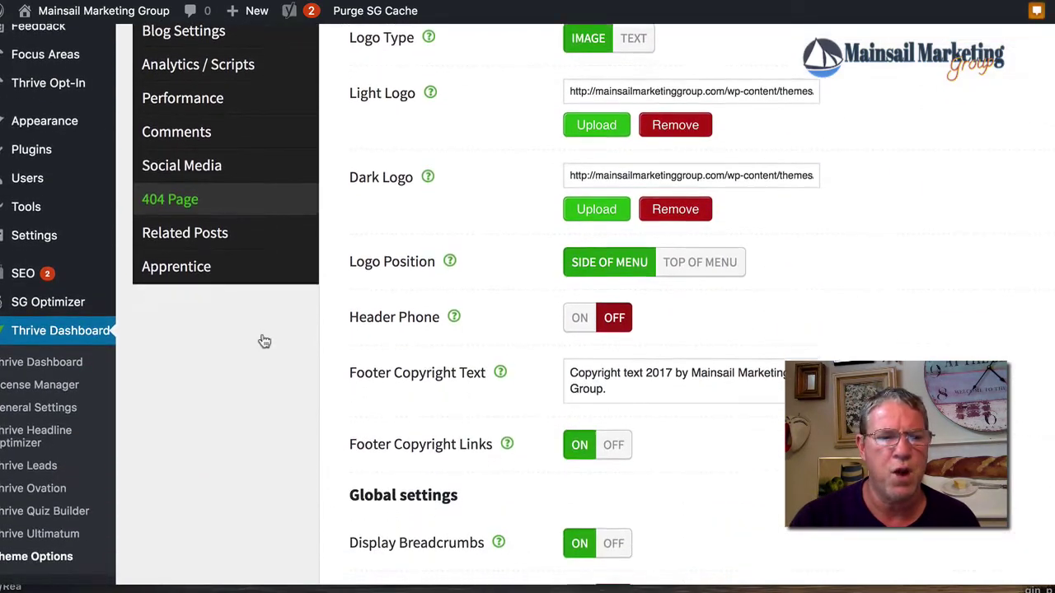
left_click(45, 362)
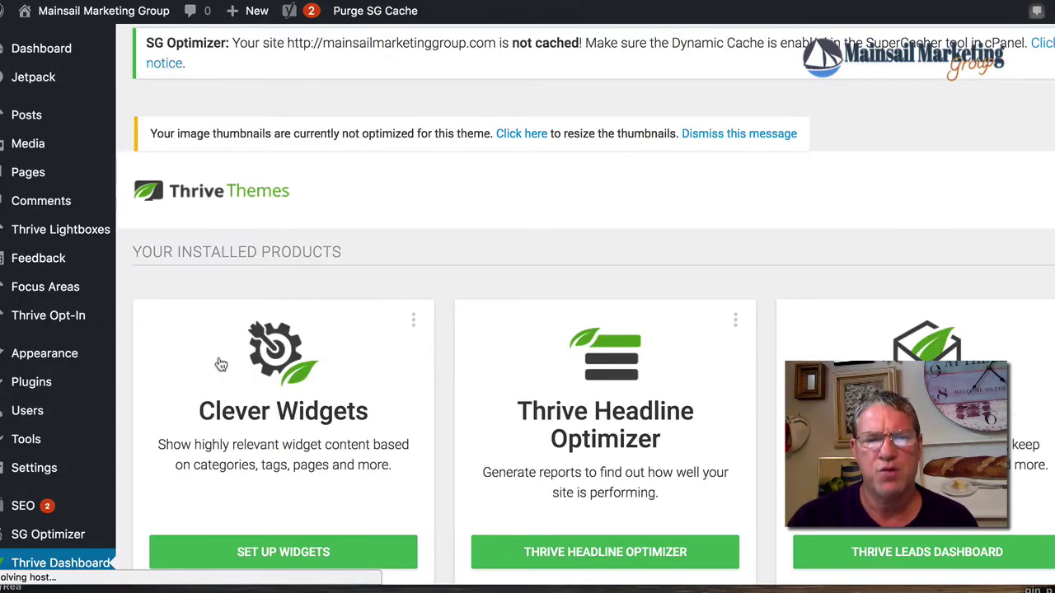
Open the page templates settings of the Pressive Theme.
scroll(378, 358, "down", 10)
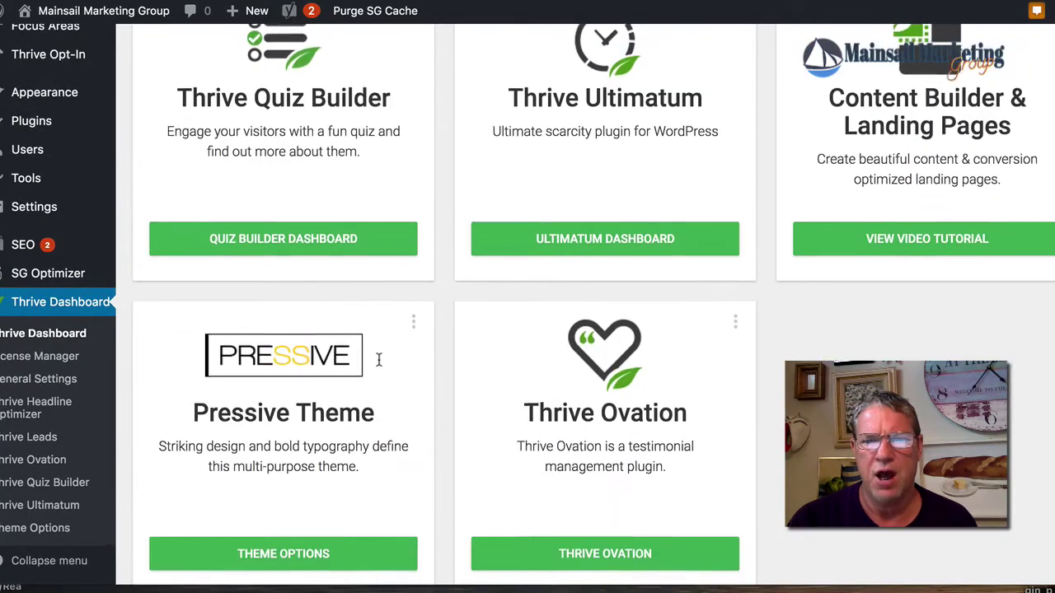
left_click(414, 271)
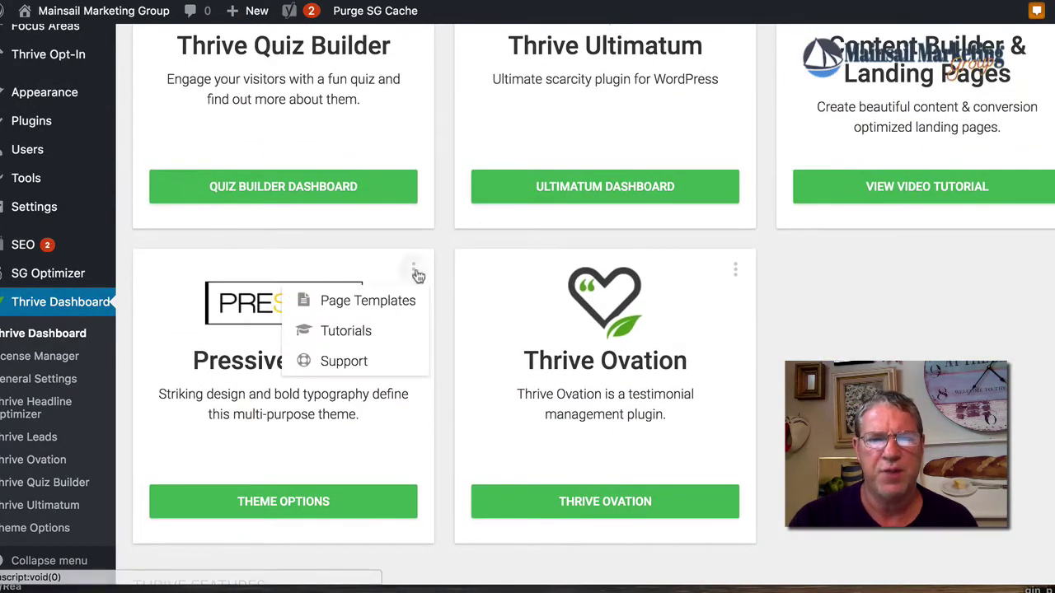
left_click(409, 270)
left_click(413, 276)
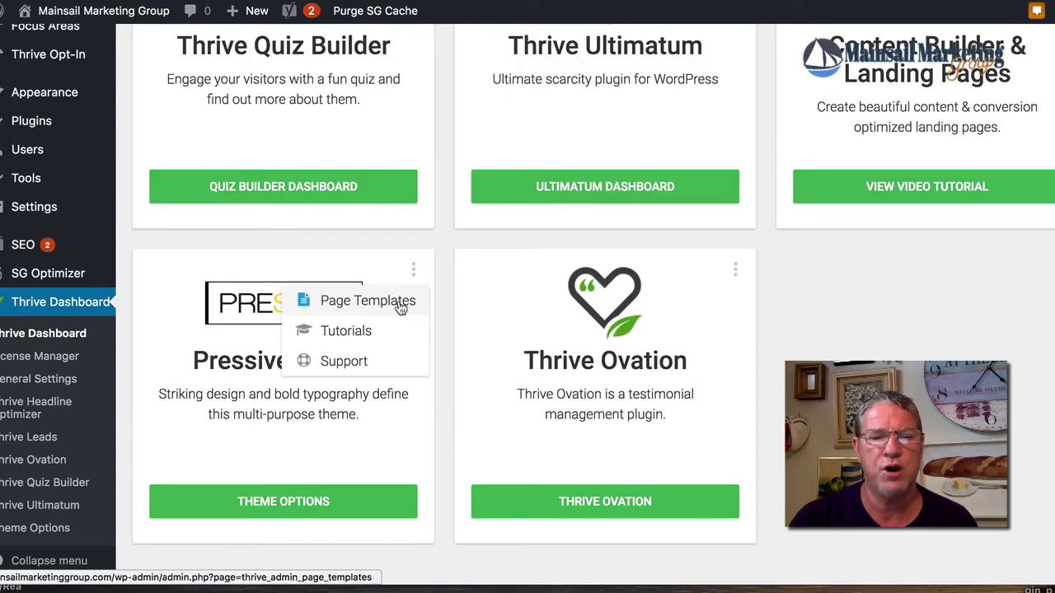
left_click(401, 308)
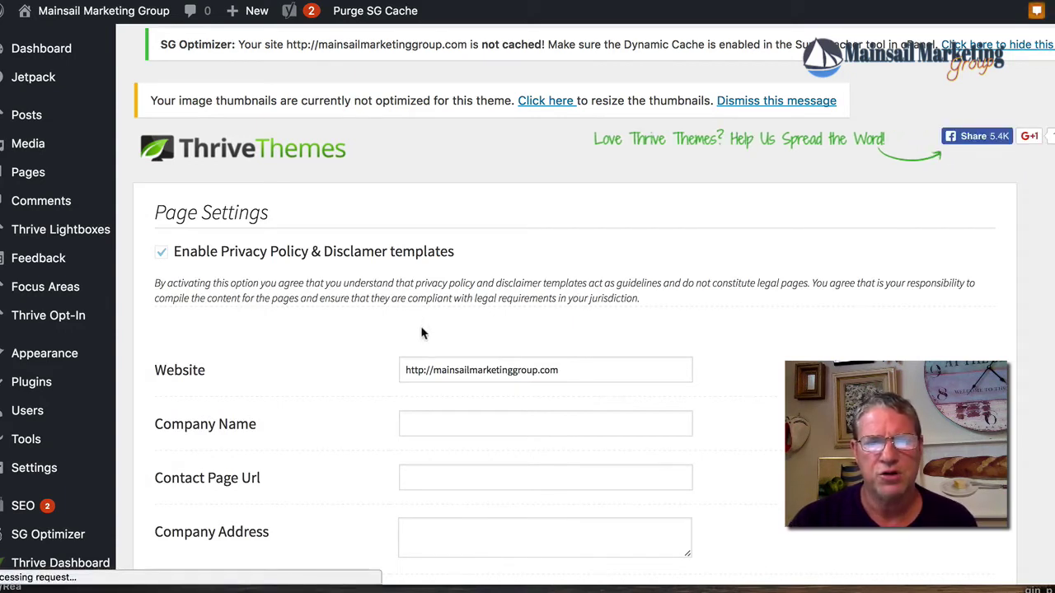
left_click(482, 425)
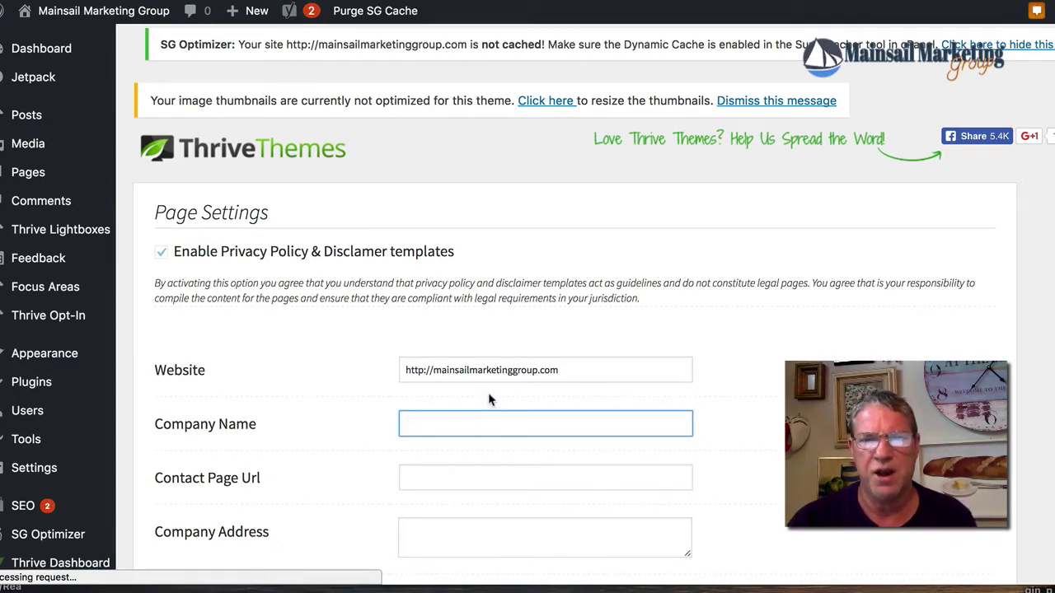
left_click(863, 0)
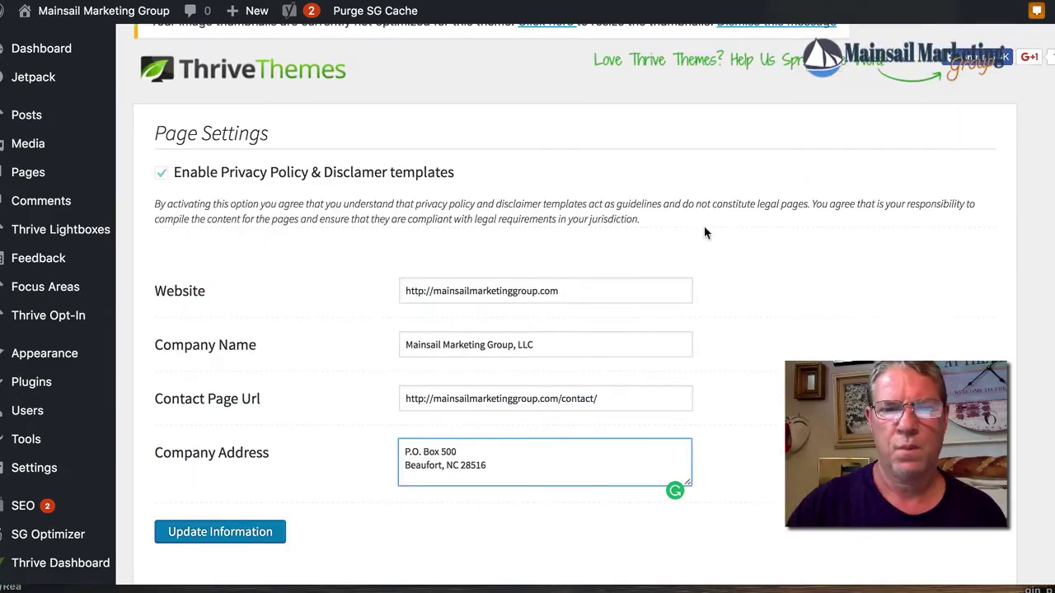
scroll(704, 226, "up", 1)
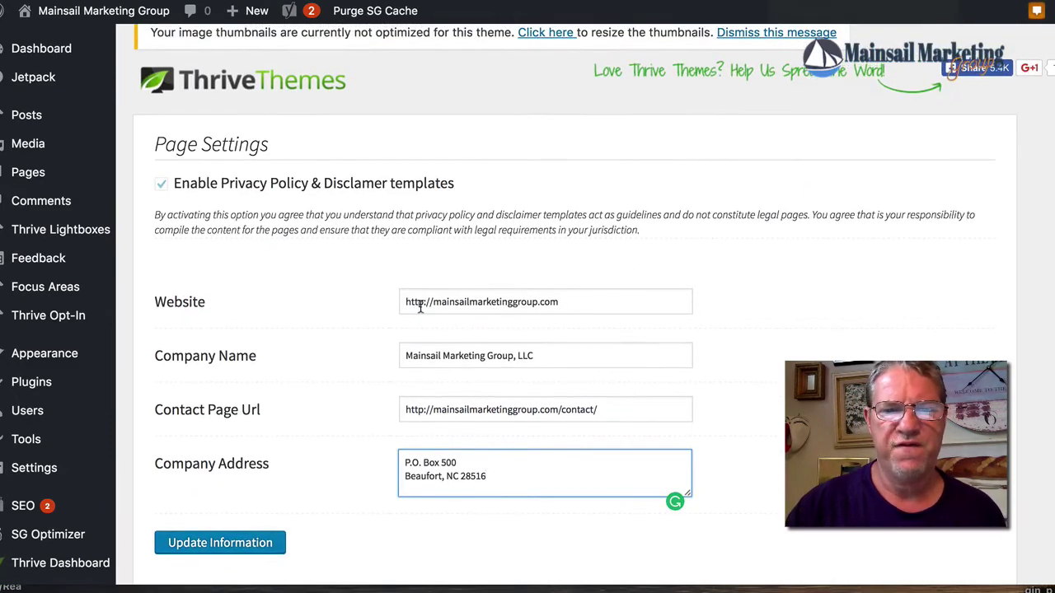
left_click(534, 350)
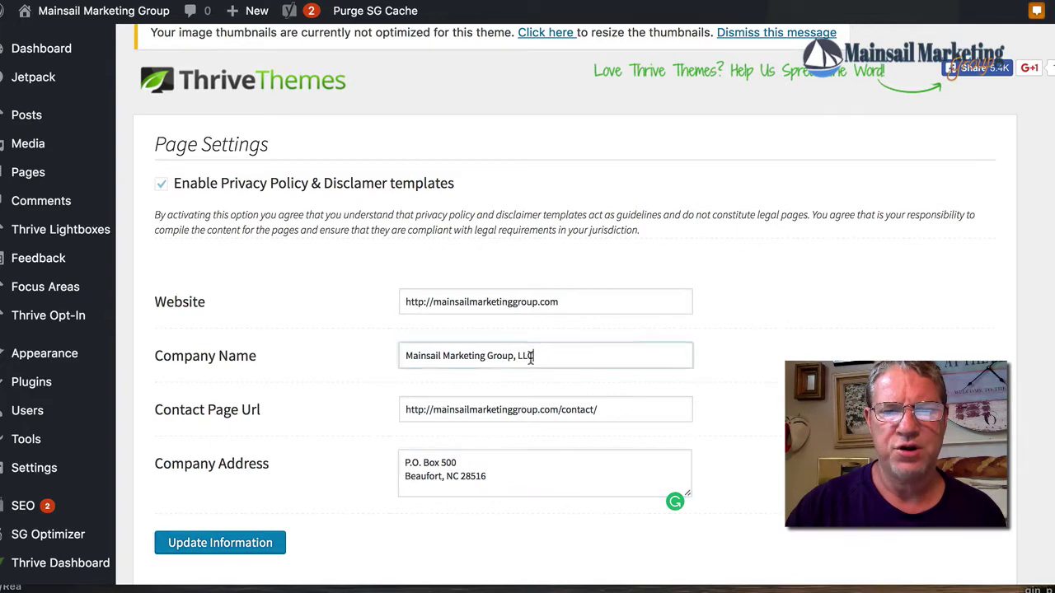
left_click(532, 410)
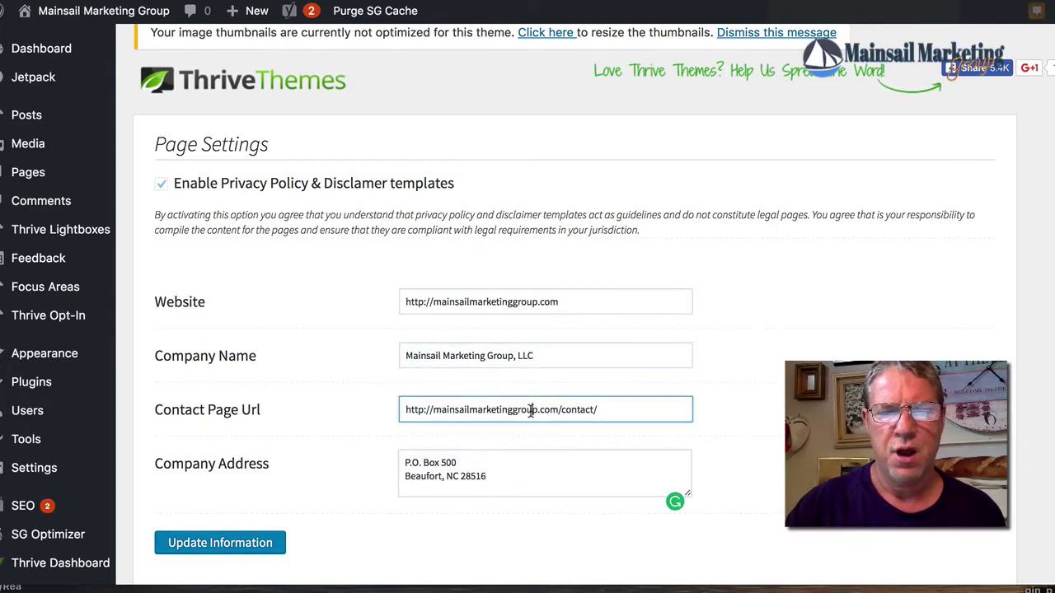
left_click(522, 464)
scroll(522, 463, "down", 1)
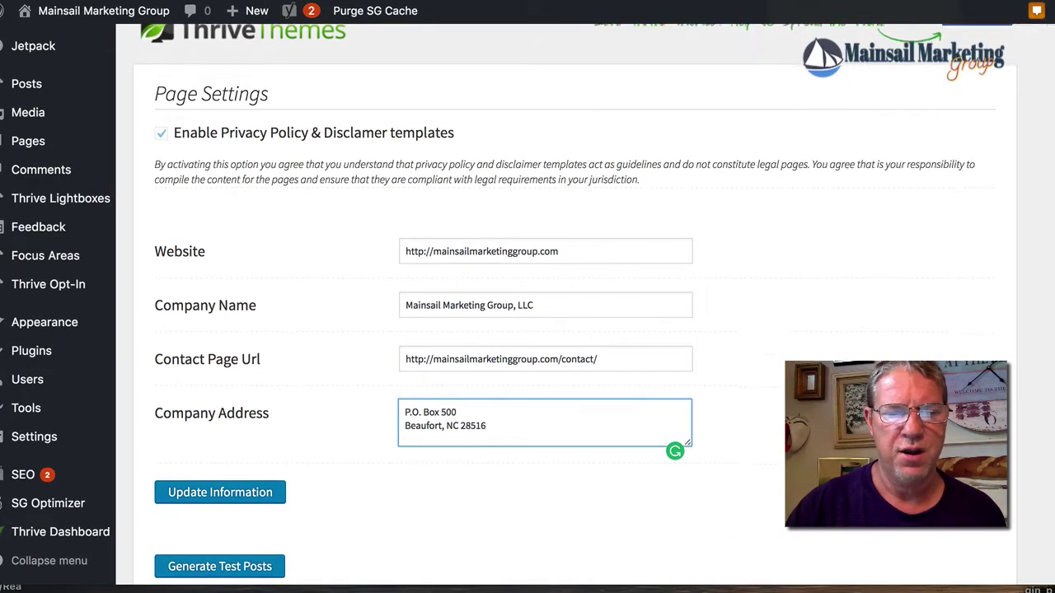
scroll(266, 382, "down", 2)
left_click(221, 393)
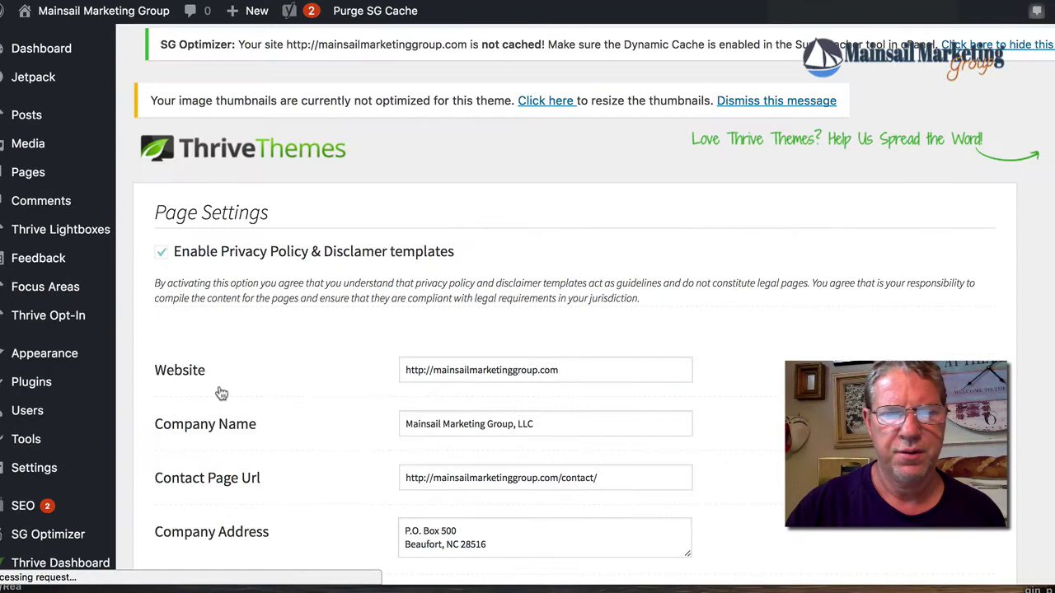
Select all of the listed page templates, from Privacy Policy through Homepage 3.
scroll(350, 378, "down", 5)
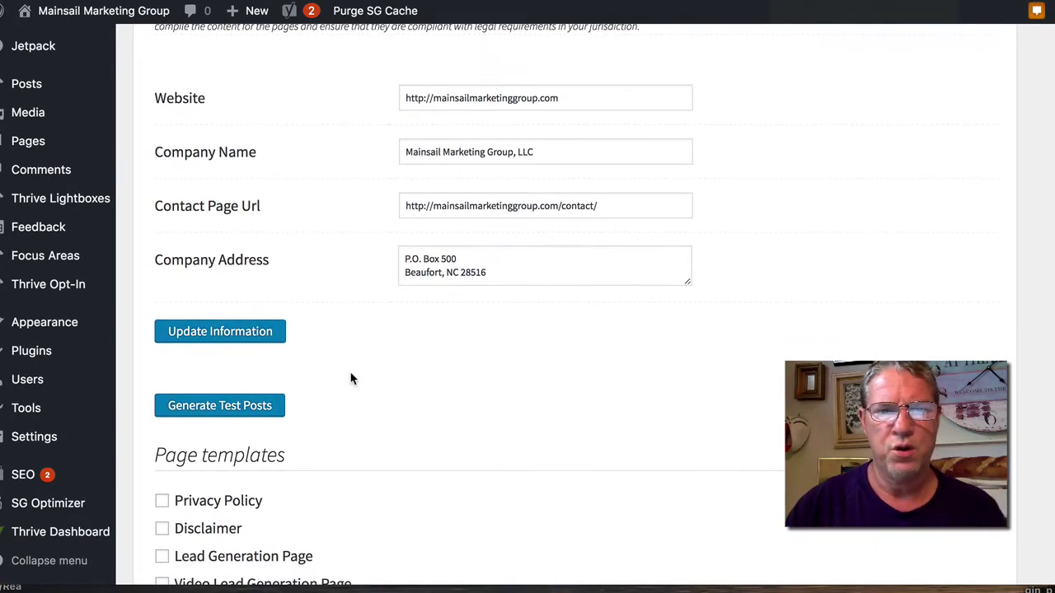
scroll(350, 378, "down", 1)
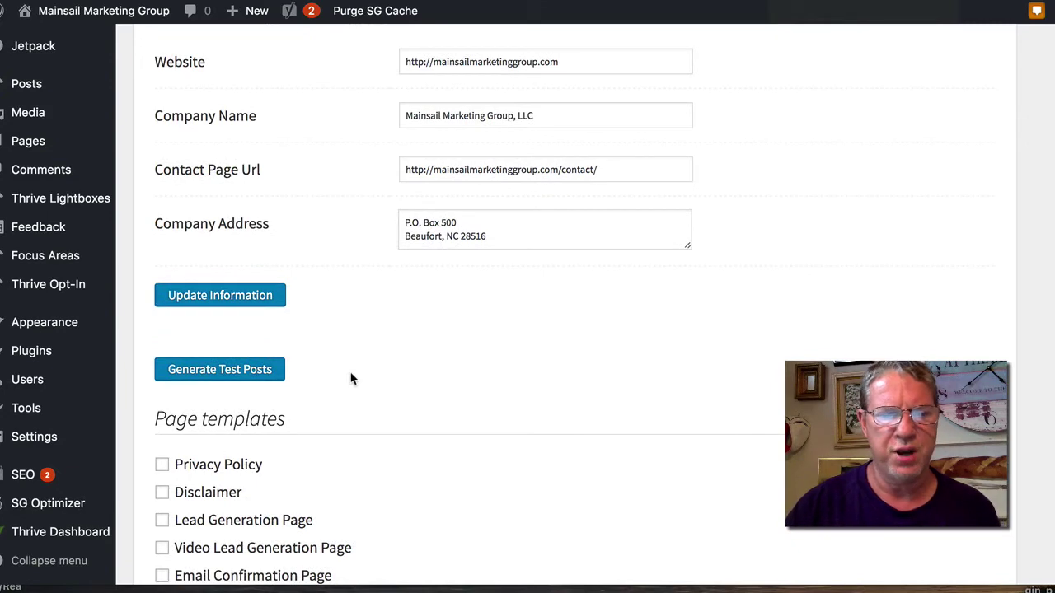
scroll(351, 378, "down", 6)
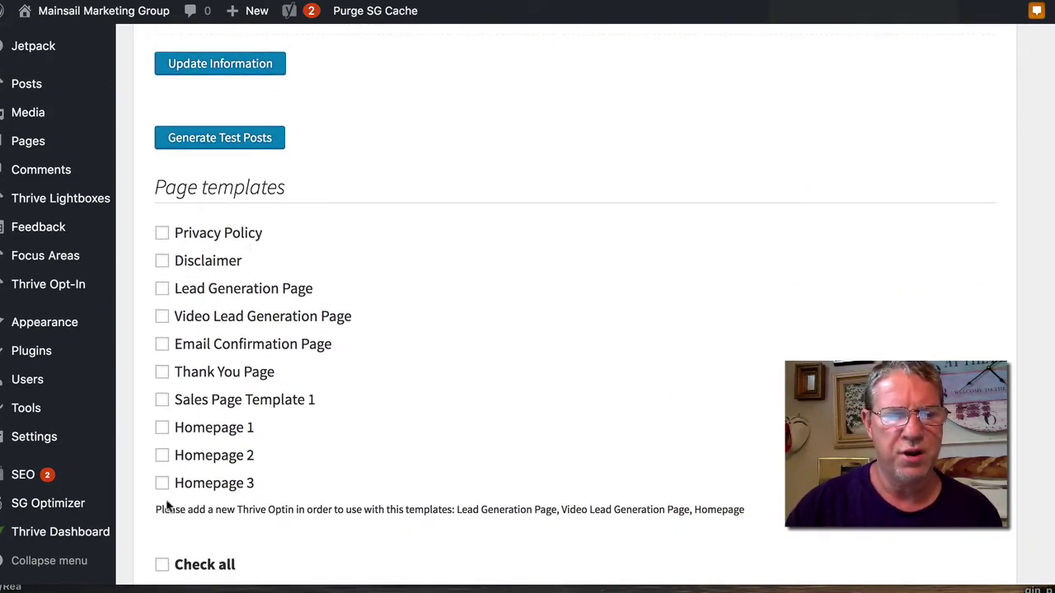
left_click(161, 565)
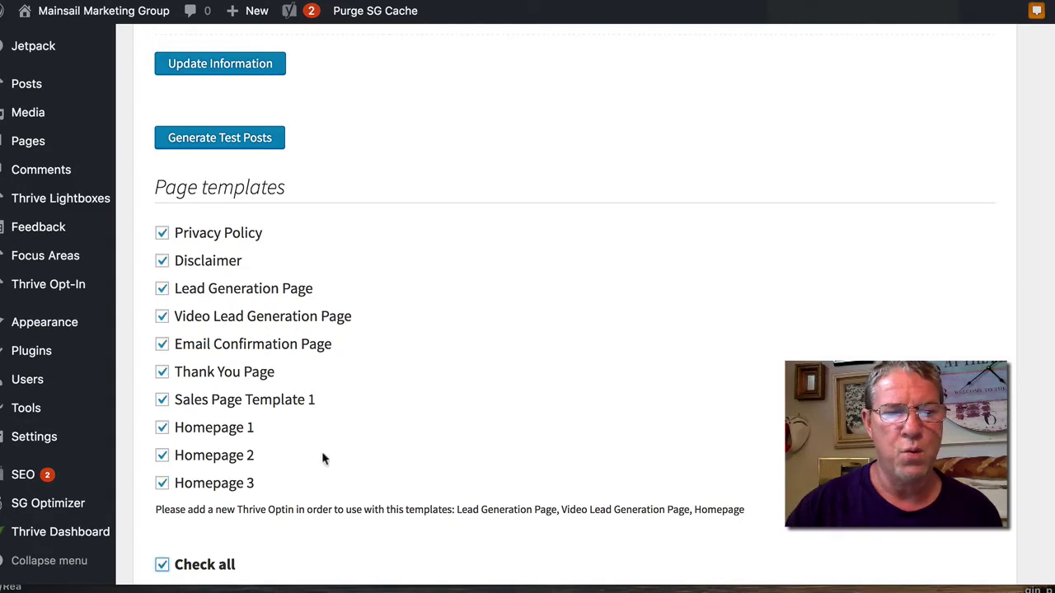
Make the selected pages editable with Thrive Content Builder and generate them.
scroll(348, 454, "down", 2)
scroll(348, 456, "down", 1)
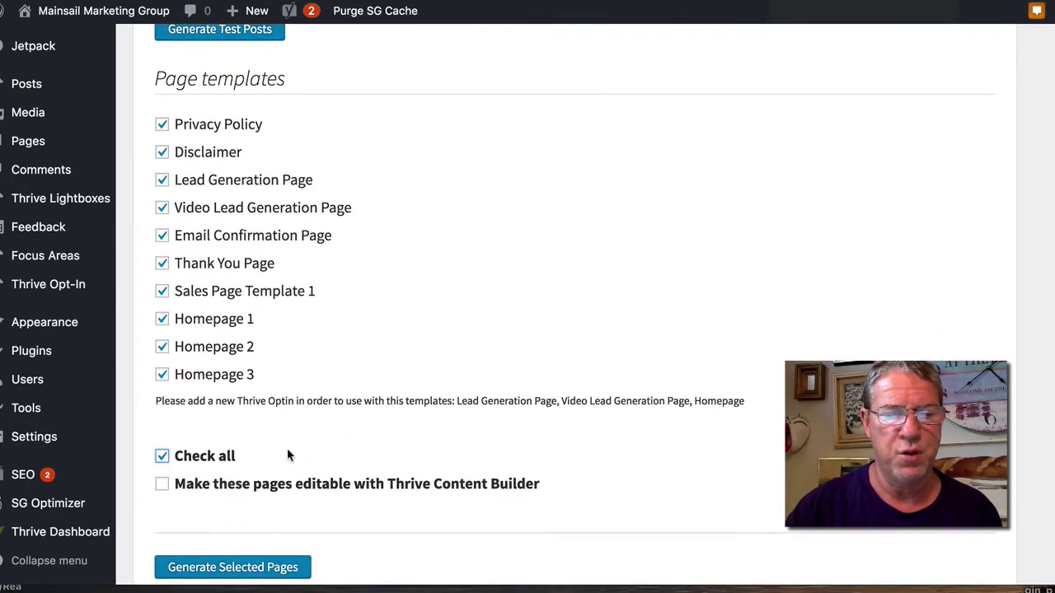
left_click(163, 488)
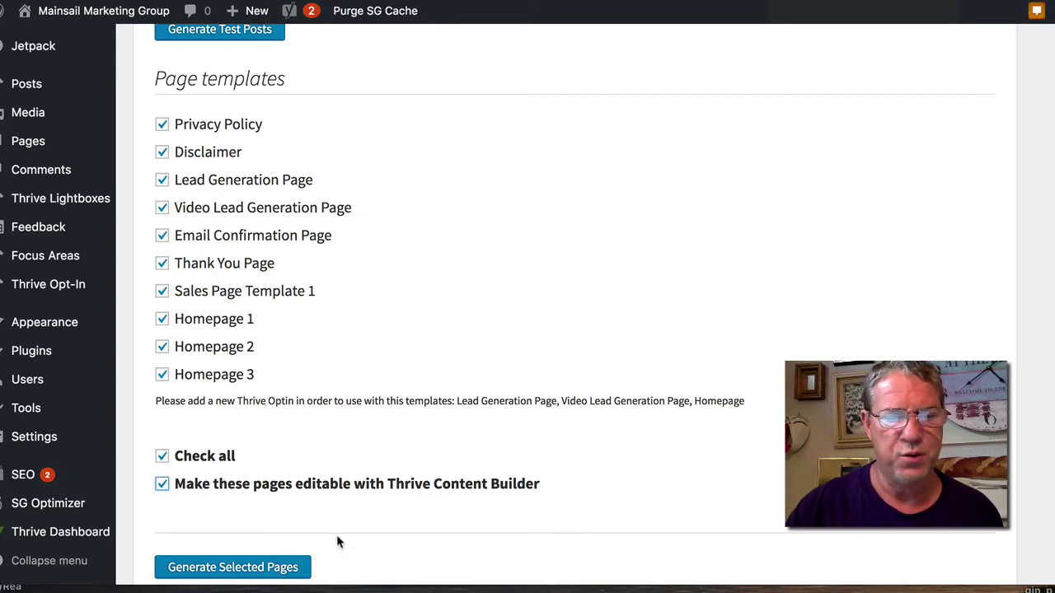
scroll(332, 544, "down", 1)
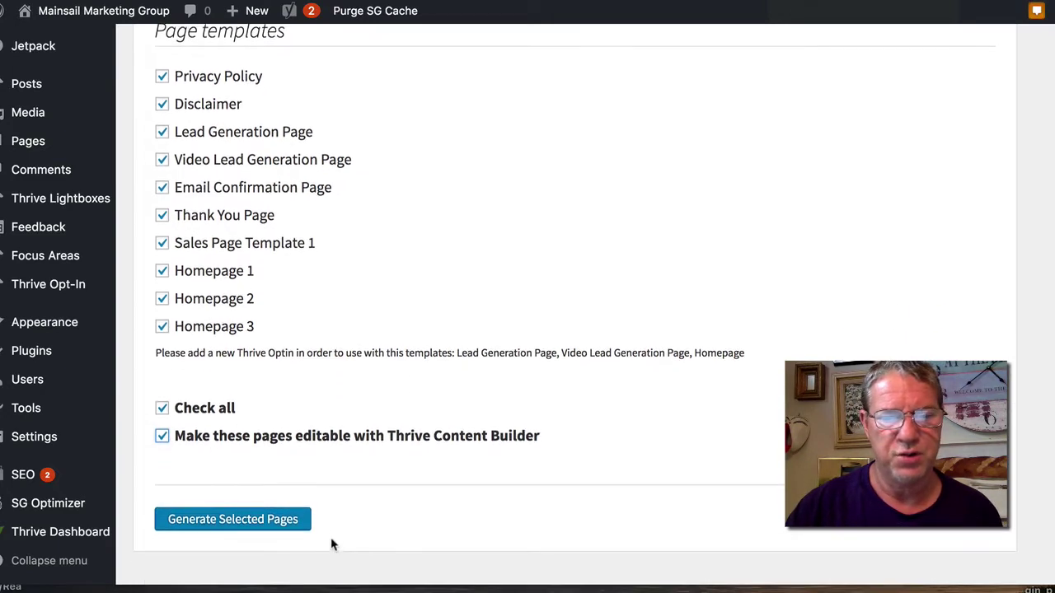
left_click(237, 520)
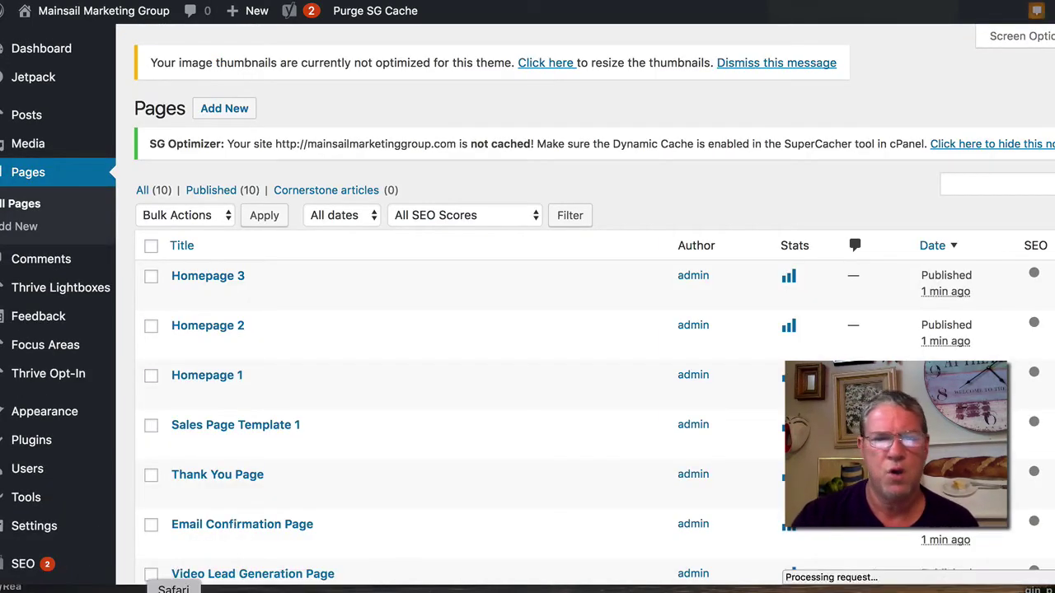
View the generated Homepage 3, Homepage 2 and Homepage 1 one after another, returning to the pages list each time.
mouse_move(306, 295)
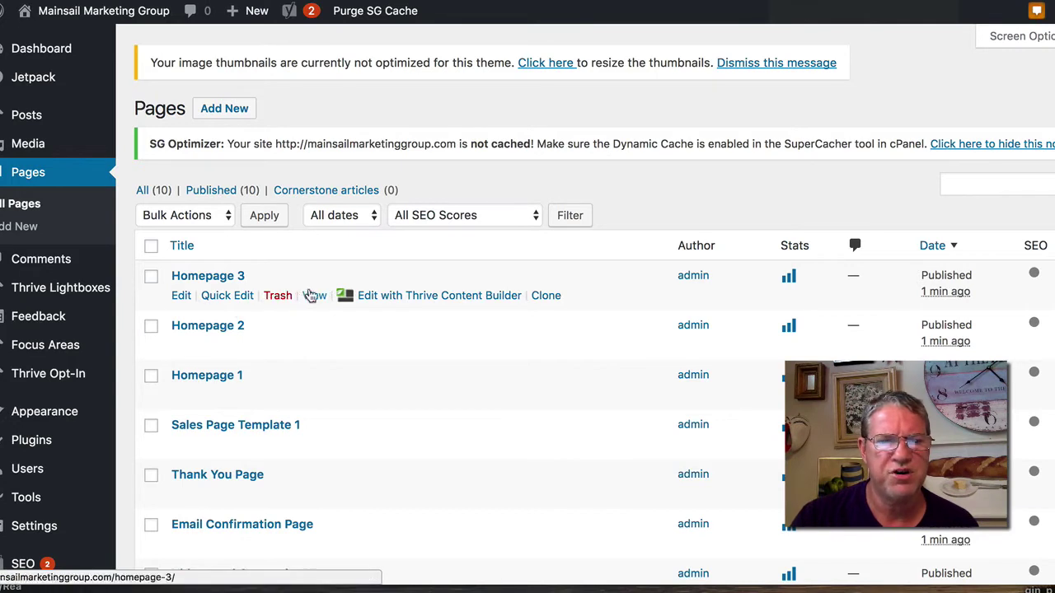
left_click(314, 296)
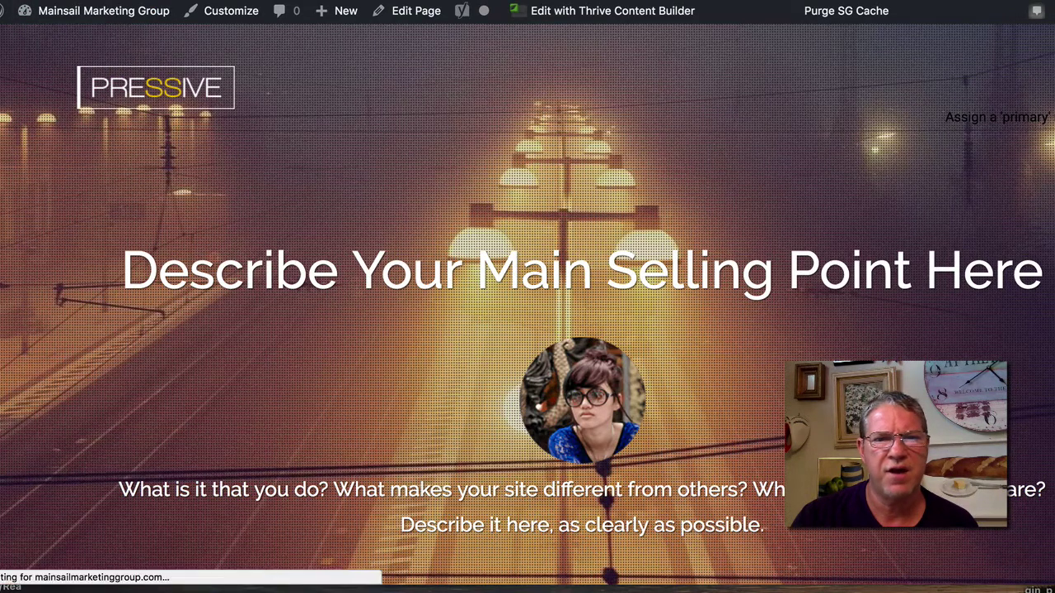
key("super+bracketleft")
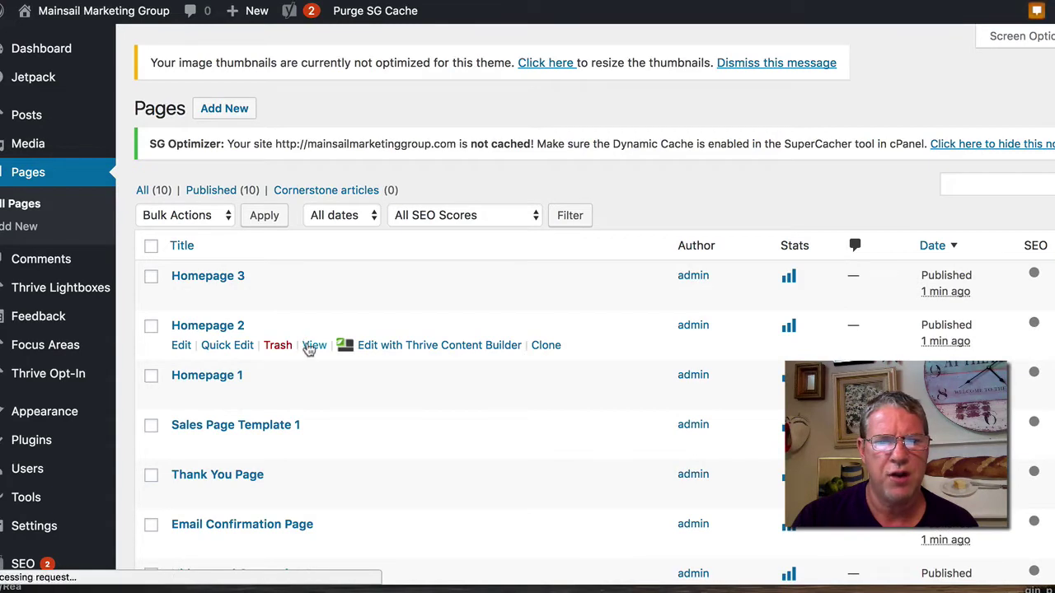
left_click(313, 346)
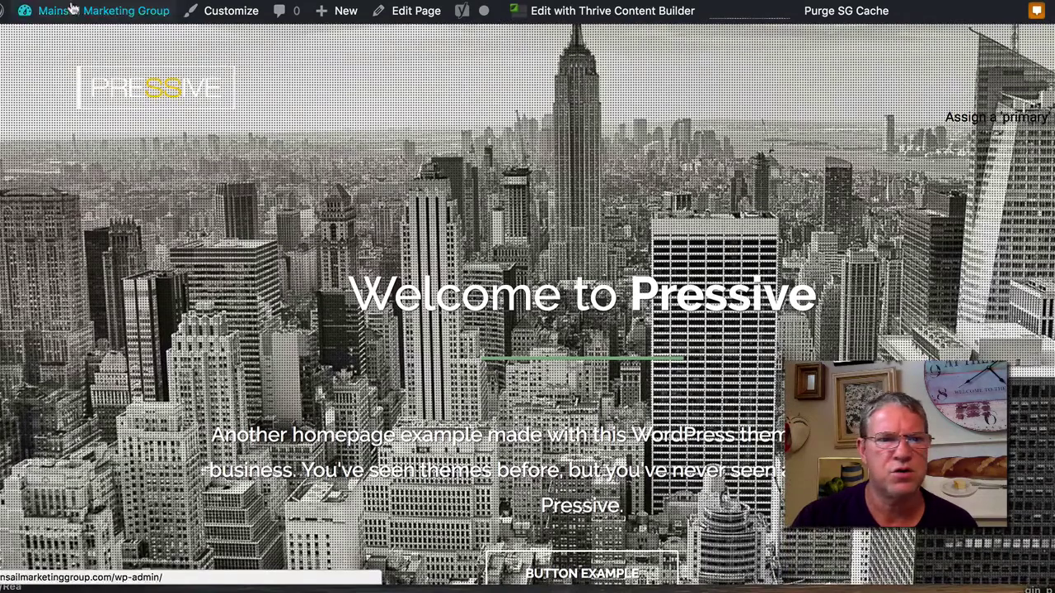
left_click(73, 9)
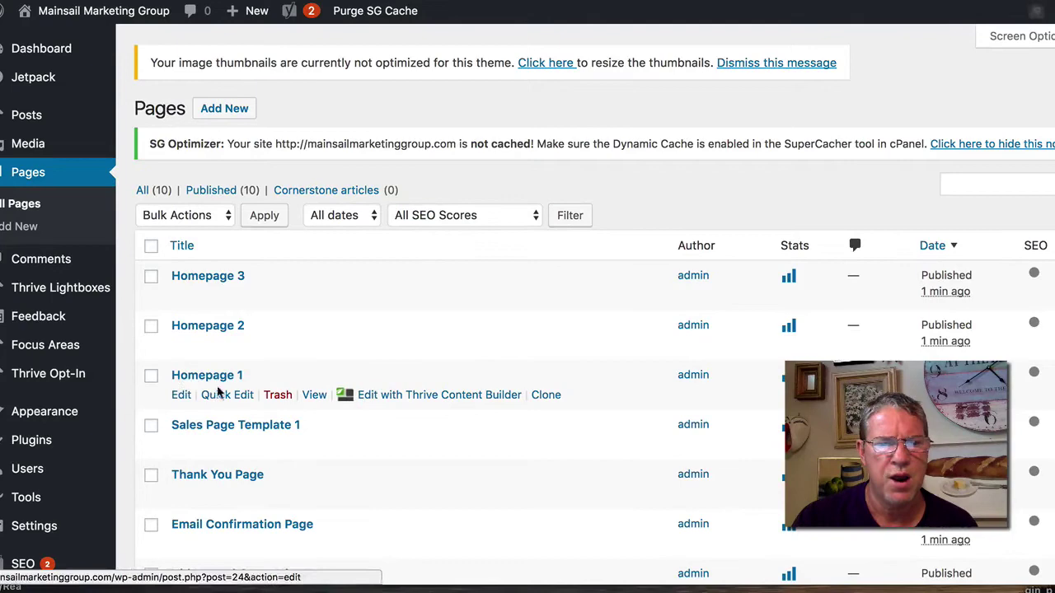
left_click(315, 396)
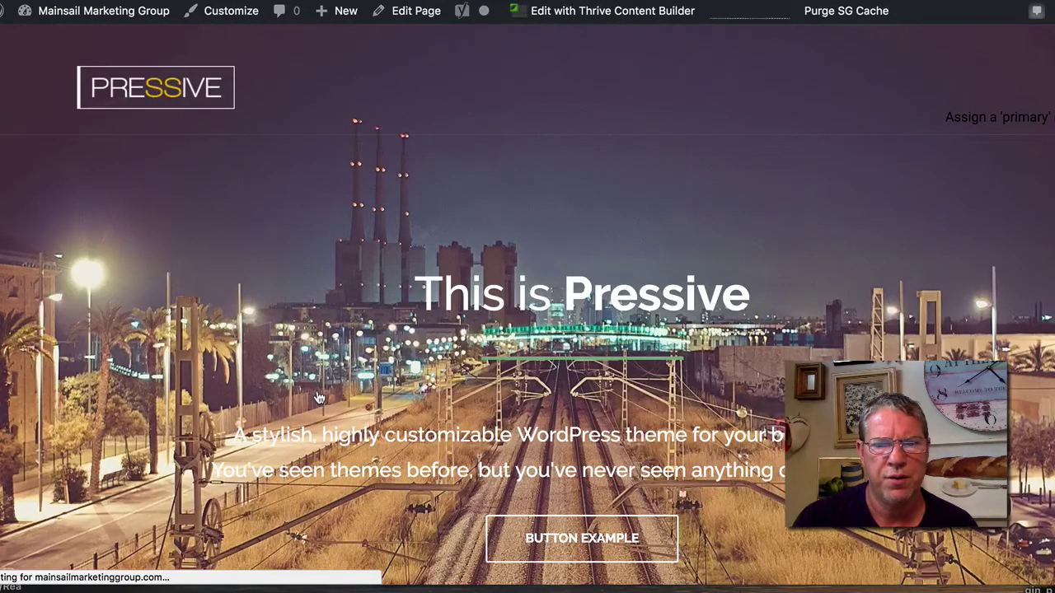
scroll(319, 398, "down", 2)
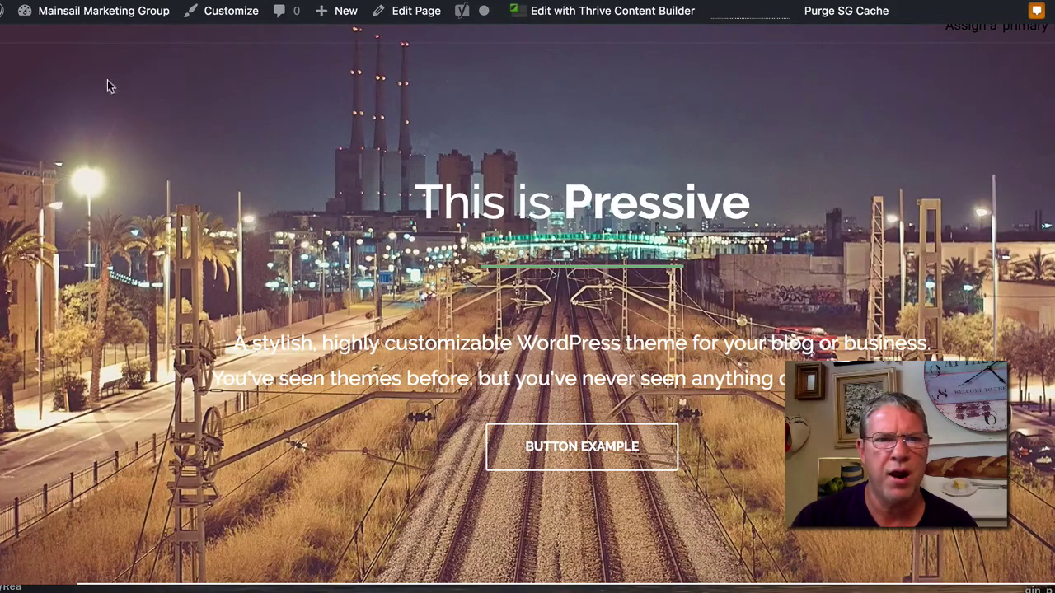
key("alt+Left")
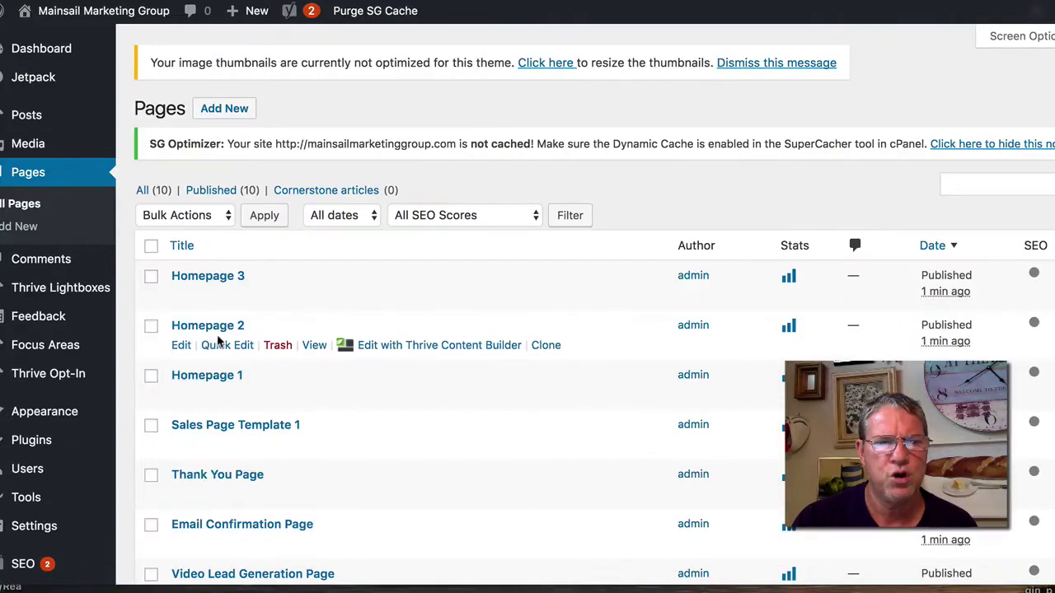
Open the Homepage 2 page for editing and change its title to "mainsail".
left_click(176, 351)
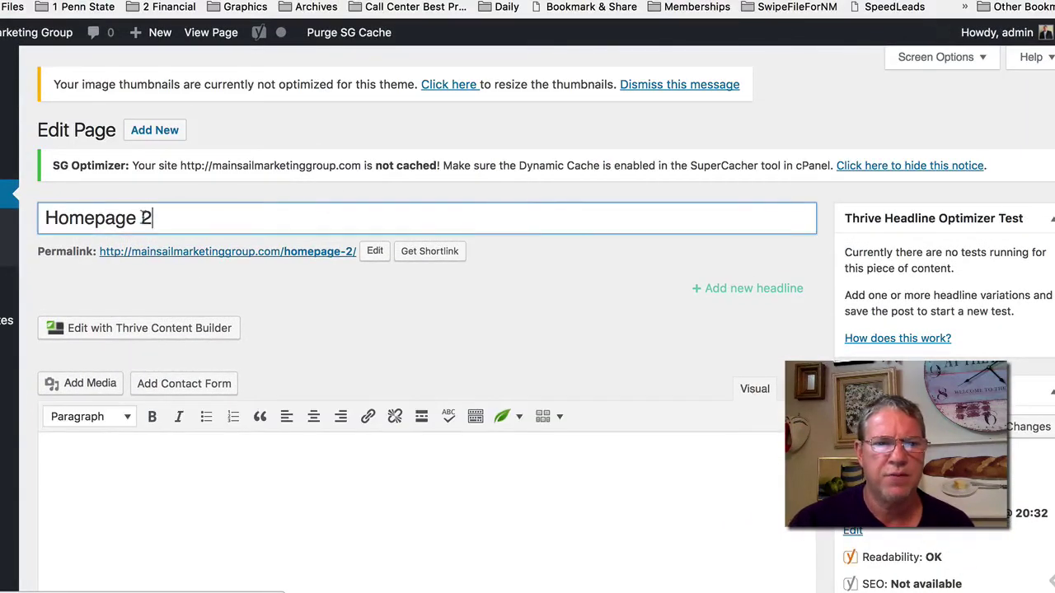
left_click_drag(161, 218, 35, 228)
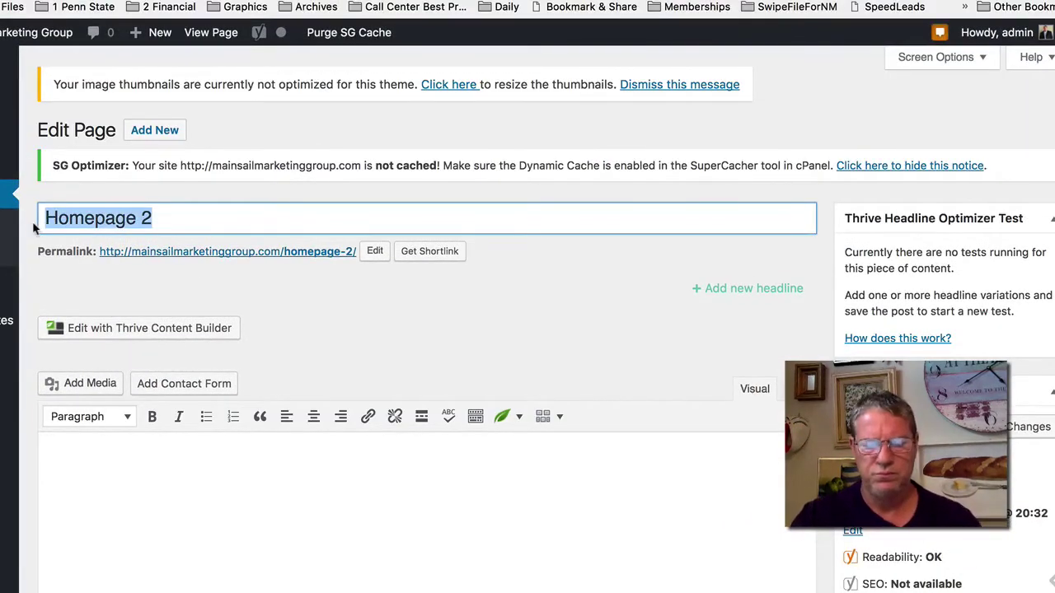
type("mainsail")
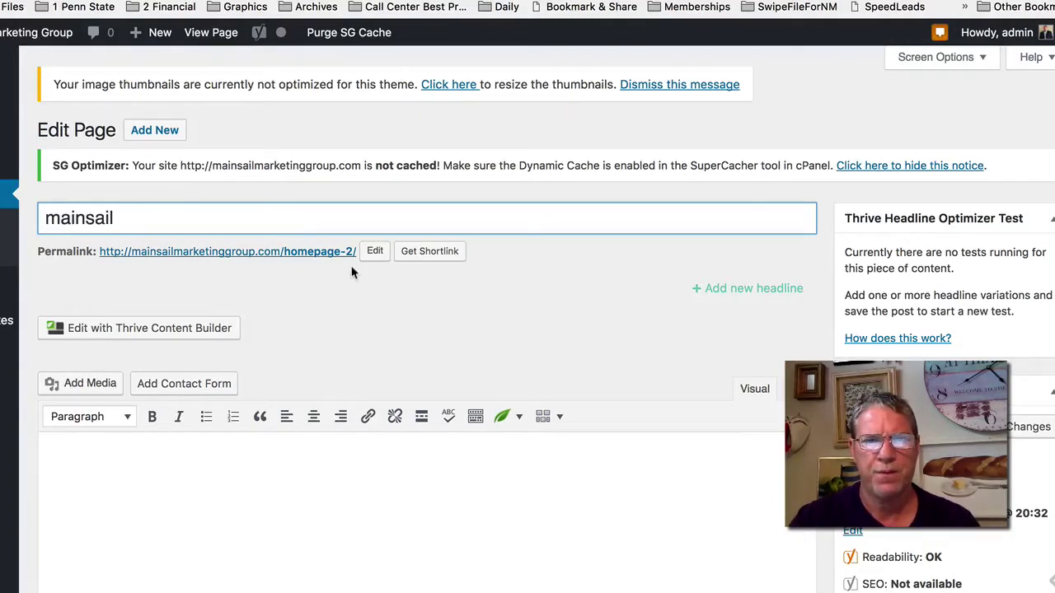
Clear the page's permalink slug and accept the empty value so the address is regenerated from the title.
left_click(374, 251)
left_click_drag(366, 250, 285, 252)
key("BackSpace")
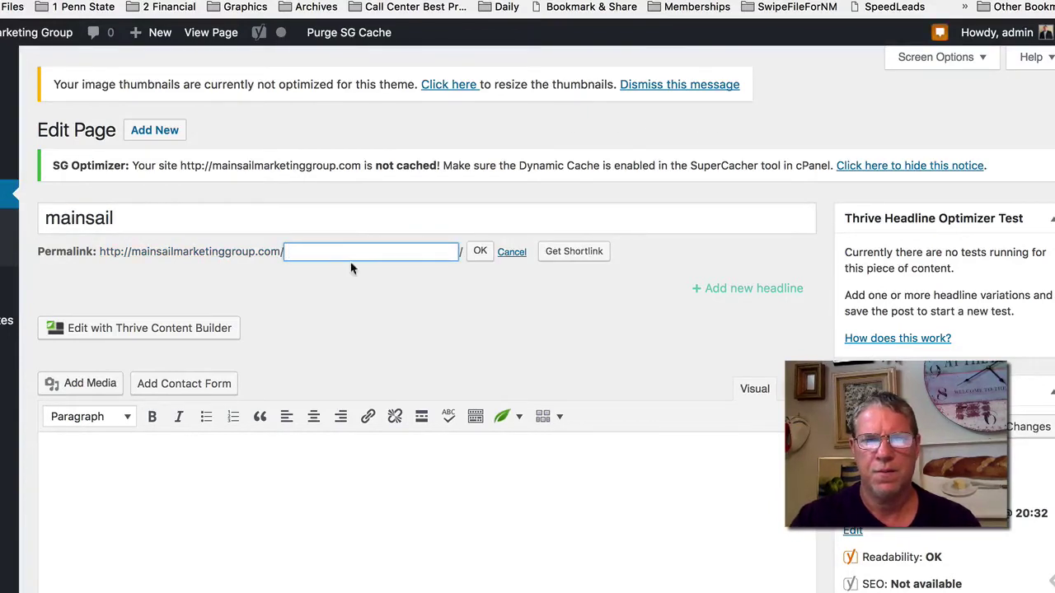
left_click(480, 252)
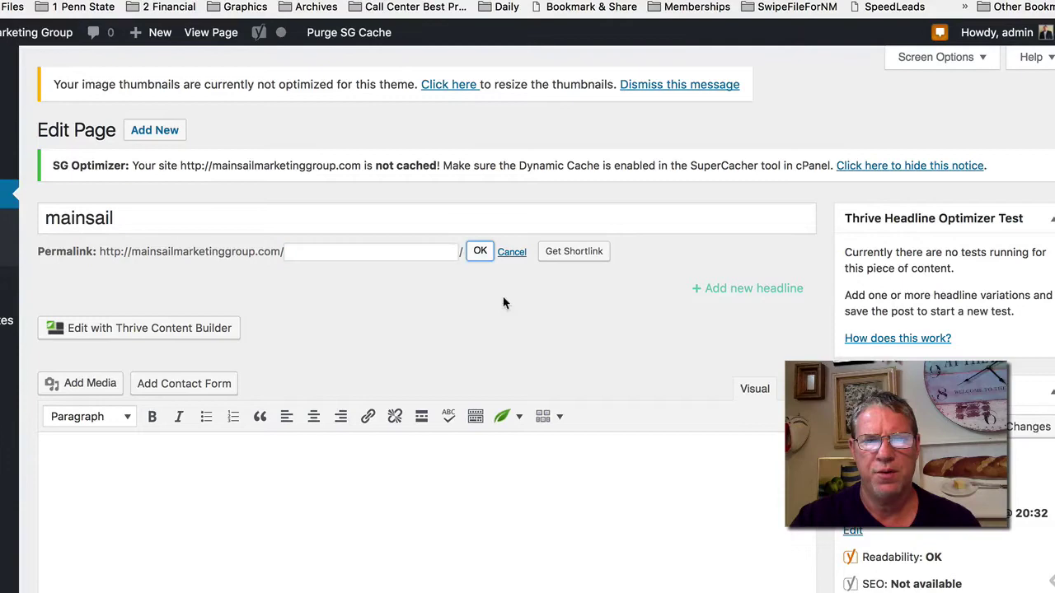
Check the Yoast SEO snippet preview of the page and update the page to save its title and permalink.
scroll(502, 302, "down", 5)
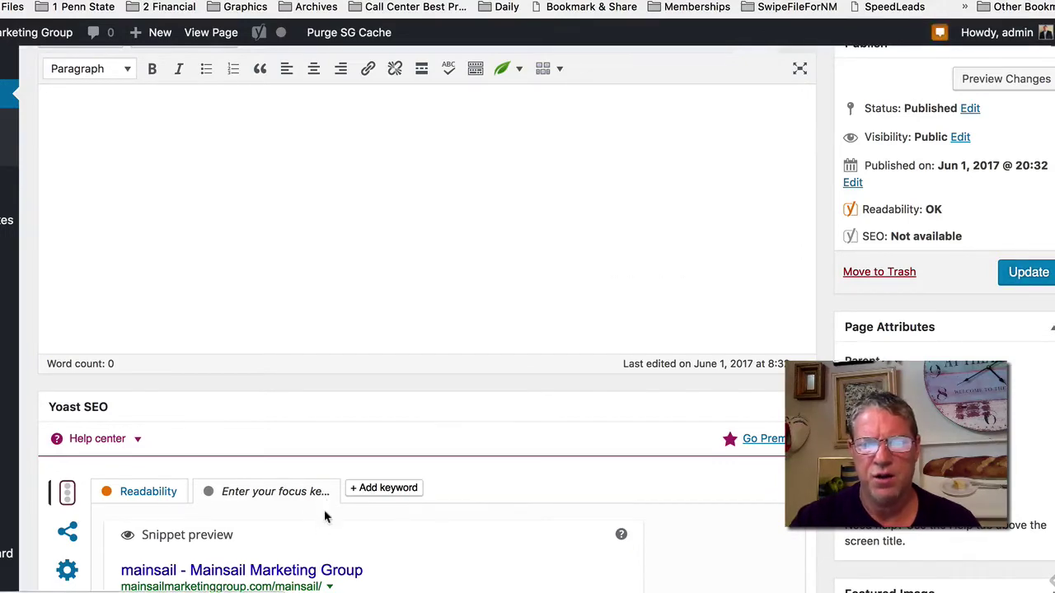
scroll(325, 512, "down", 2)
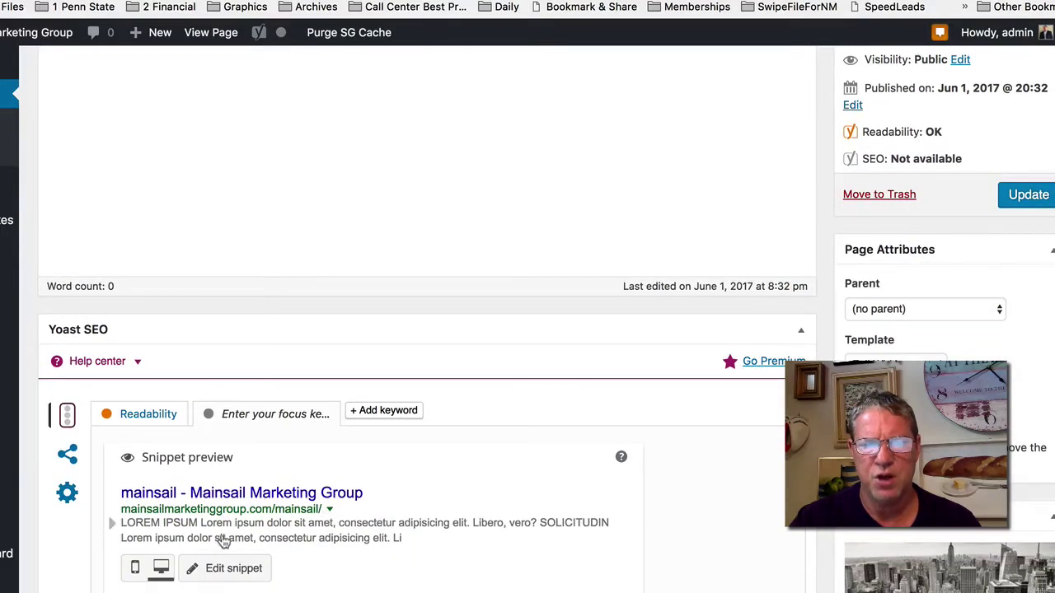
scroll(223, 541, "down", 1)
scroll(223, 540, "down", 4)
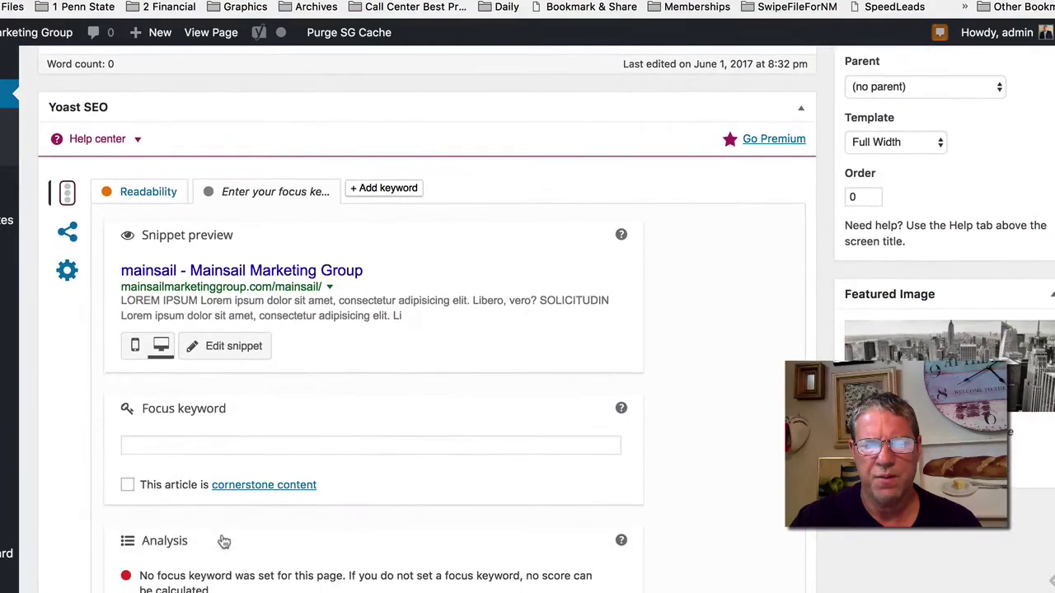
scroll(222, 540, "up", 8)
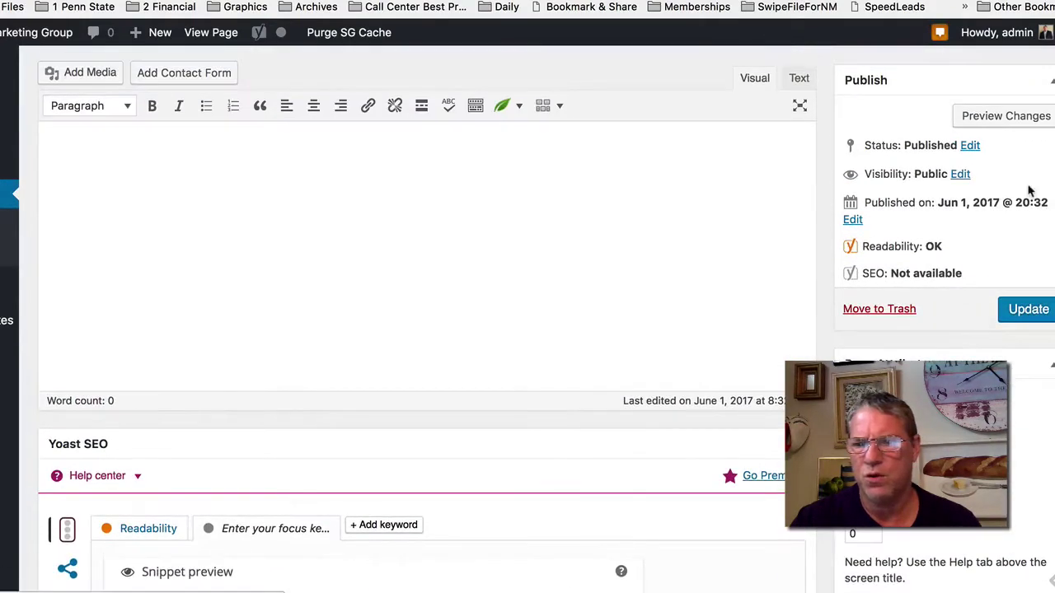
left_click(1021, 312)
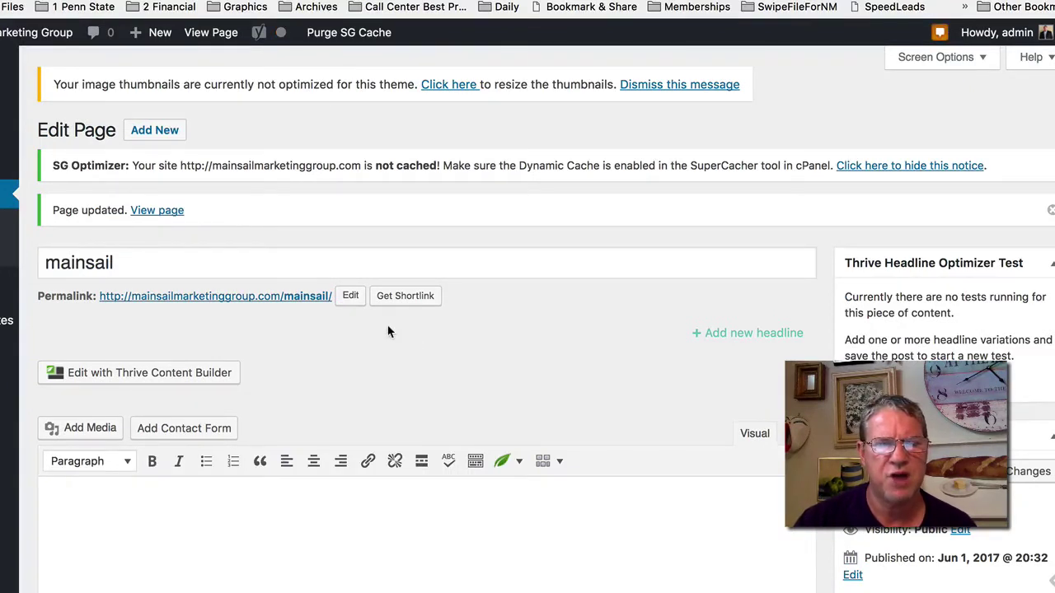
In the title section content of the Thrive theme options, change the heading to "Welcome to Mainsail Marketing Group".
scroll(370, 359, "down", 20)
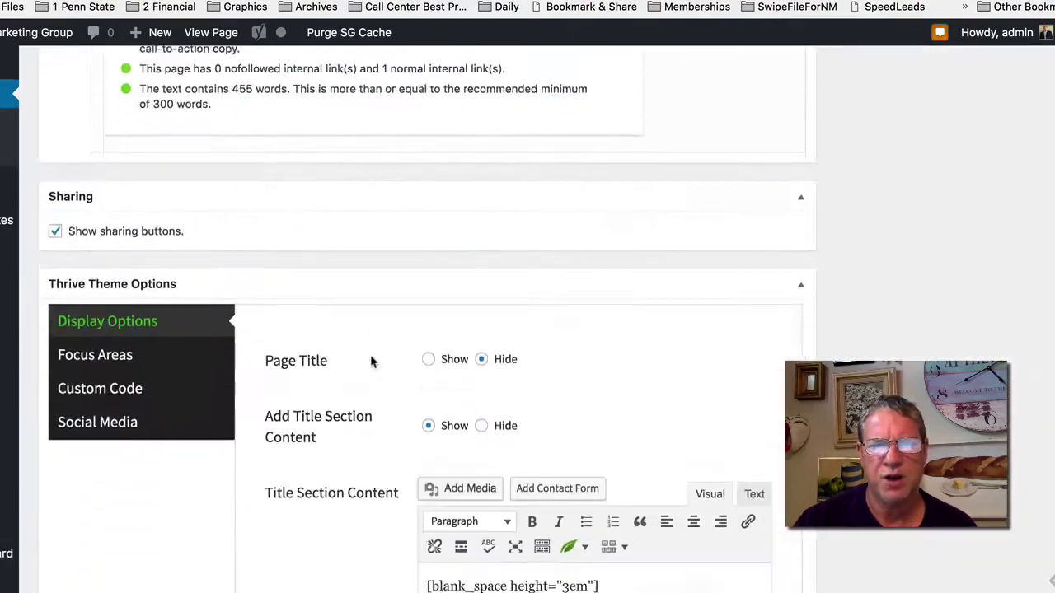
scroll(371, 360, "down", 3)
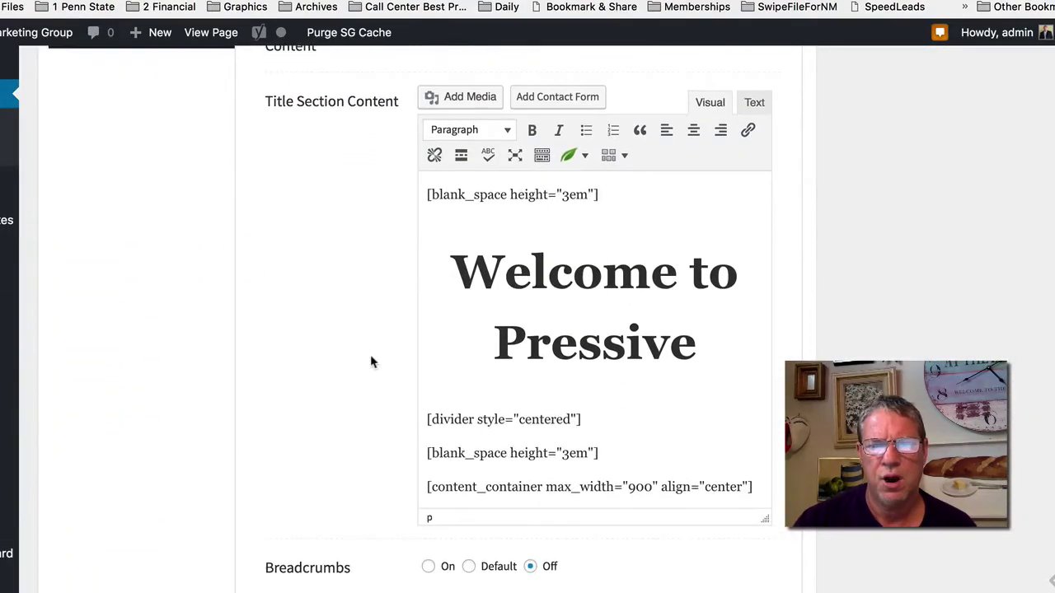
scroll(370, 361, "down", 1)
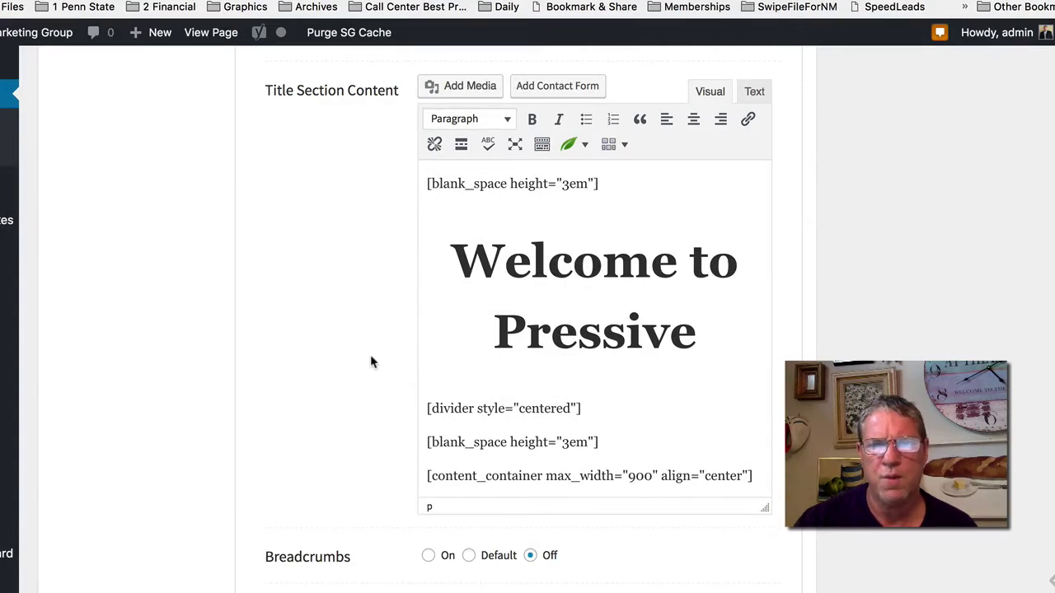
left_click(695, 330)
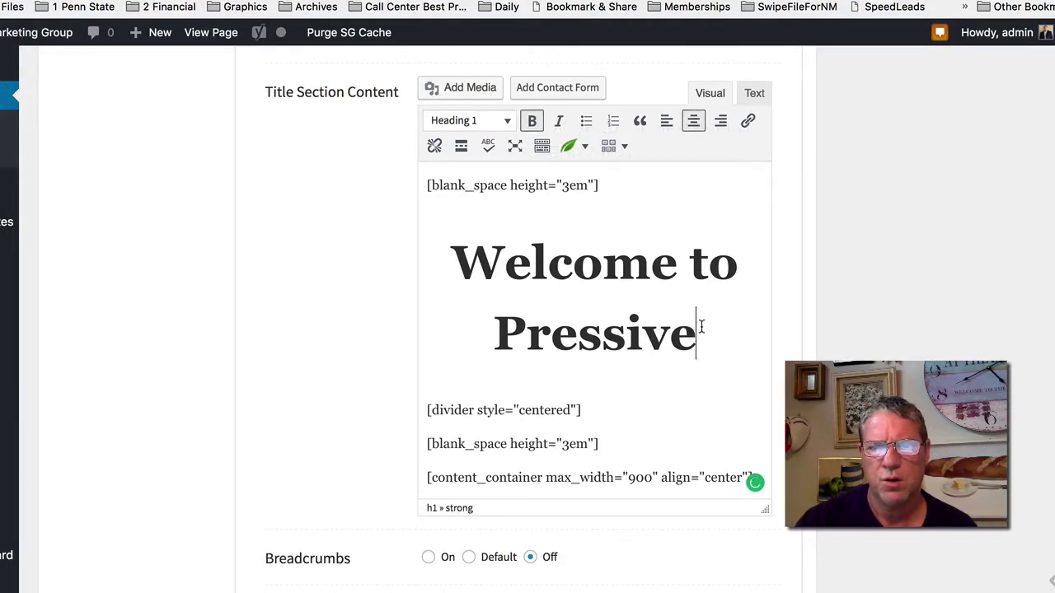
left_click_drag(701, 331, 491, 350)
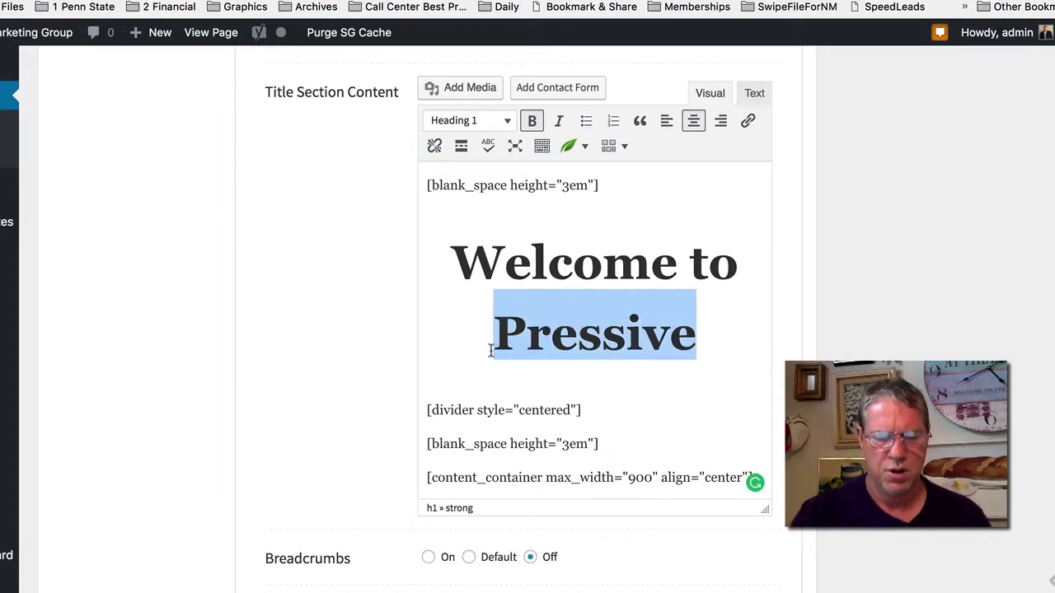
type("M")
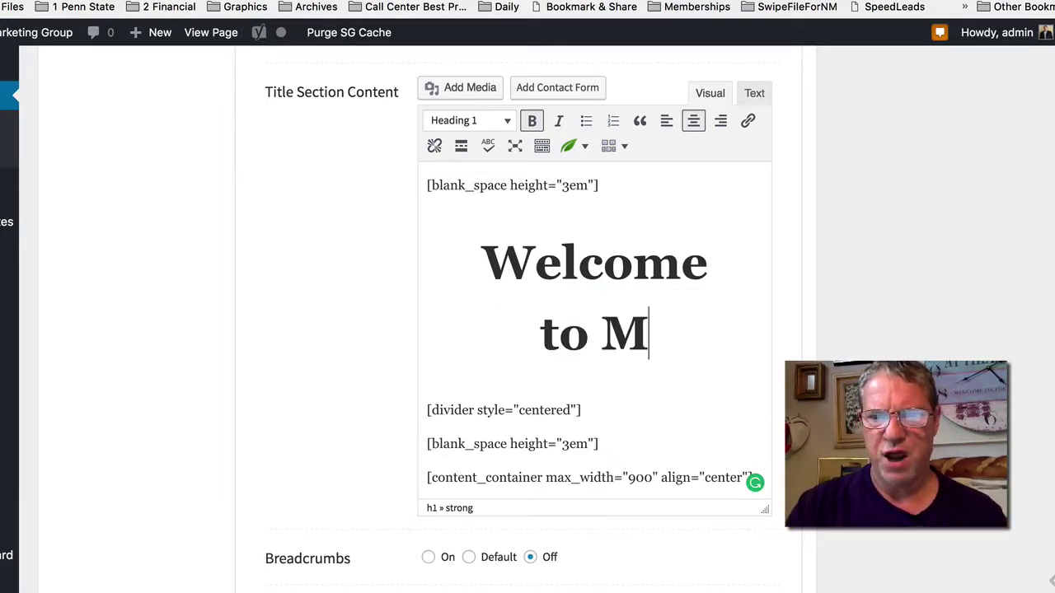
type("ail")
key("BackSpace")
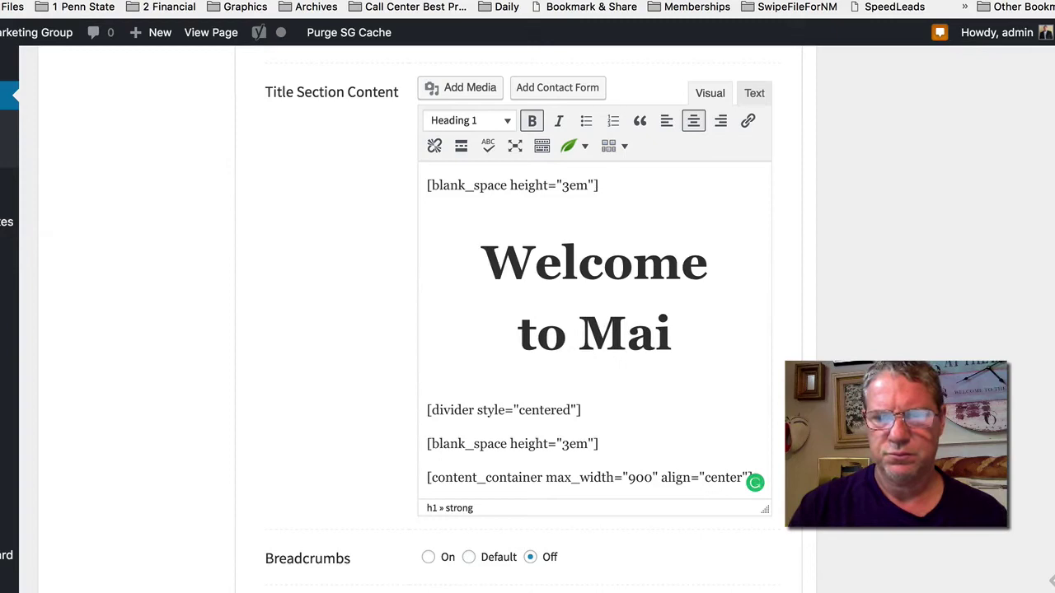
type("nsail")
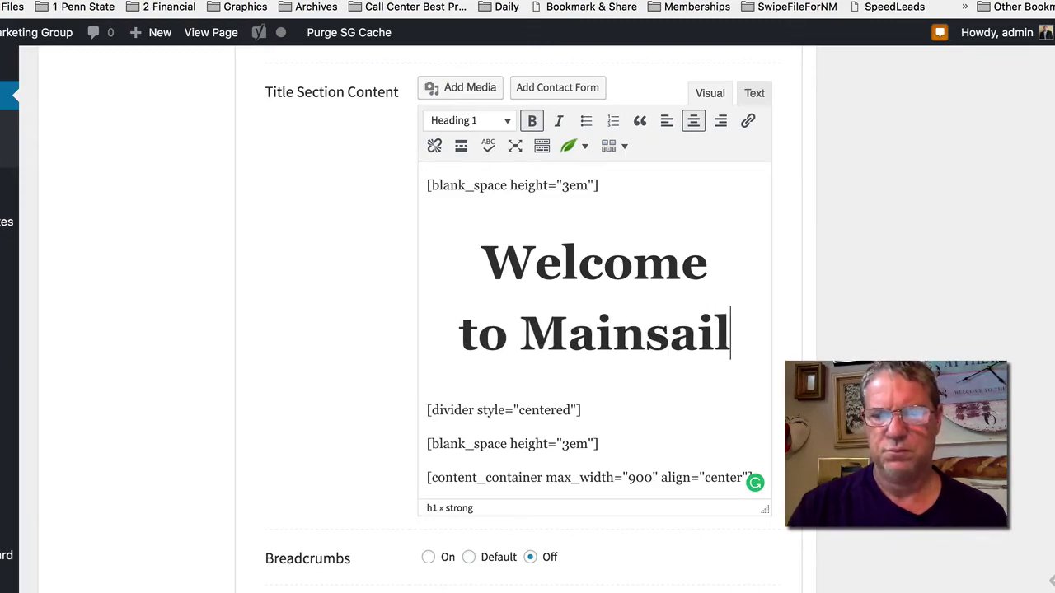
type(" Mareti")
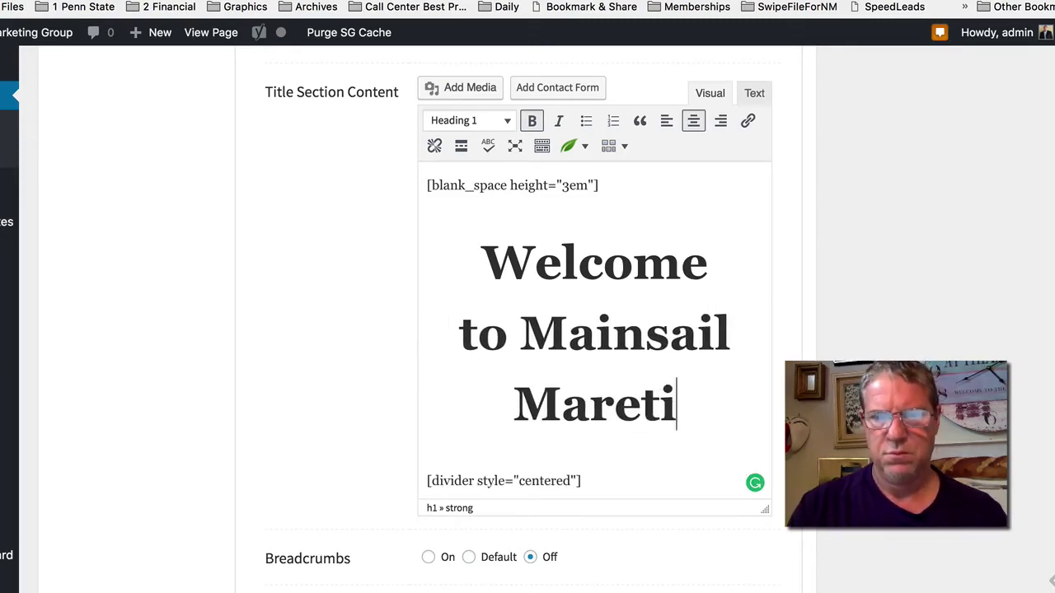
key("BackSpace")
key("BackSpace")
key("BackSpace")
type("keti")
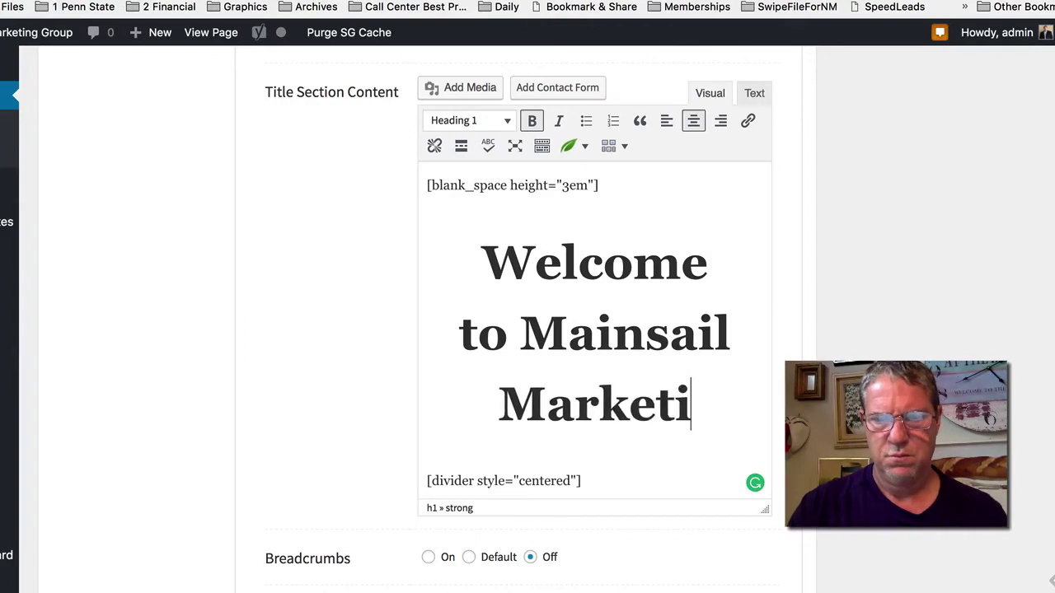
type("ng Grou")
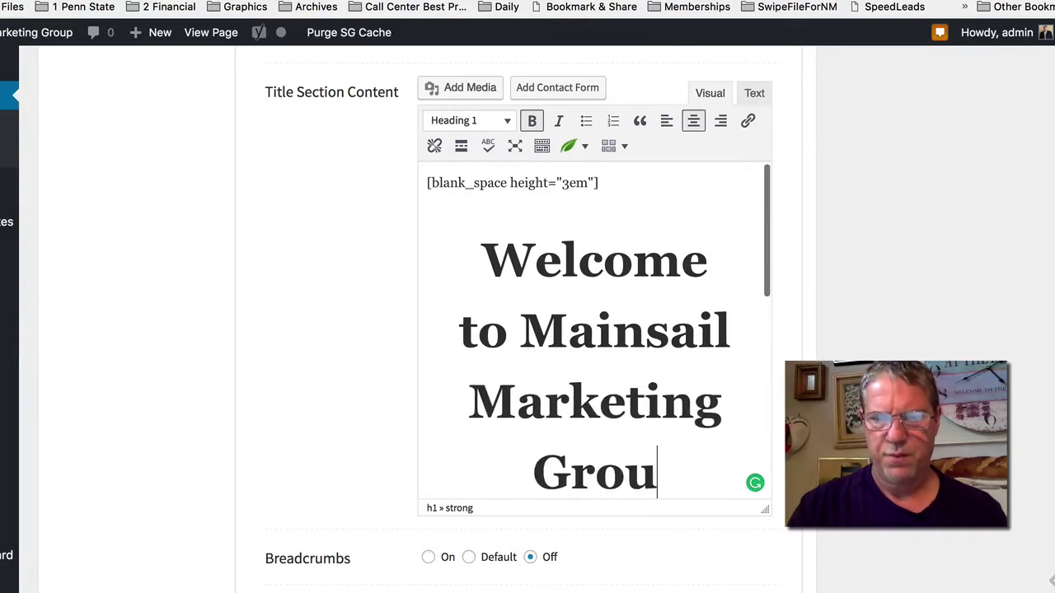
type("p")
Replace the sample homepage paragraph below the heading with "Website Design and Branding", keeping the final period.
scroll(578, 365, "down", 5)
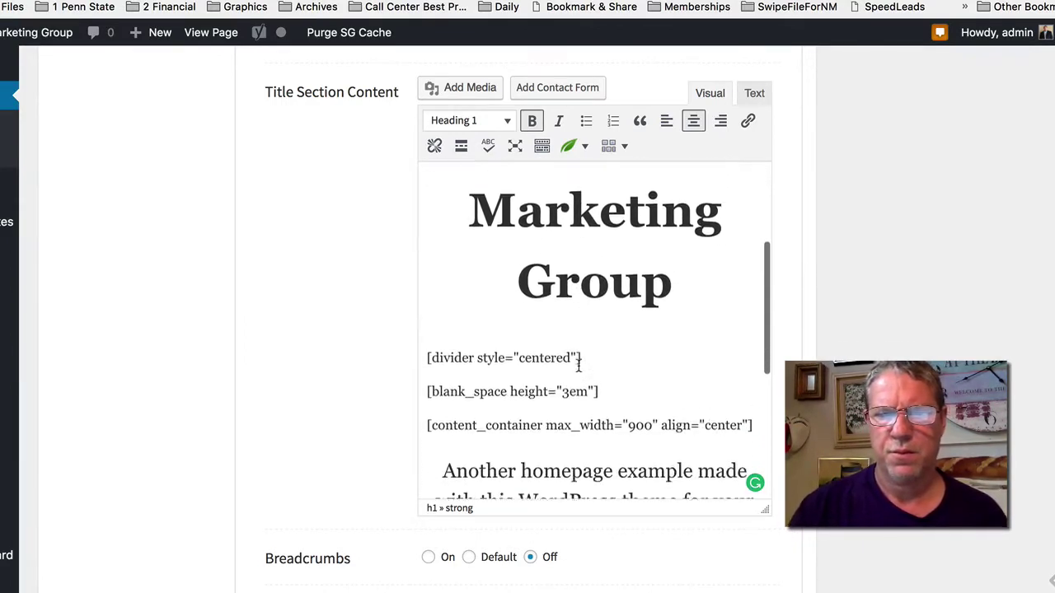
scroll(578, 365, "down", 3)
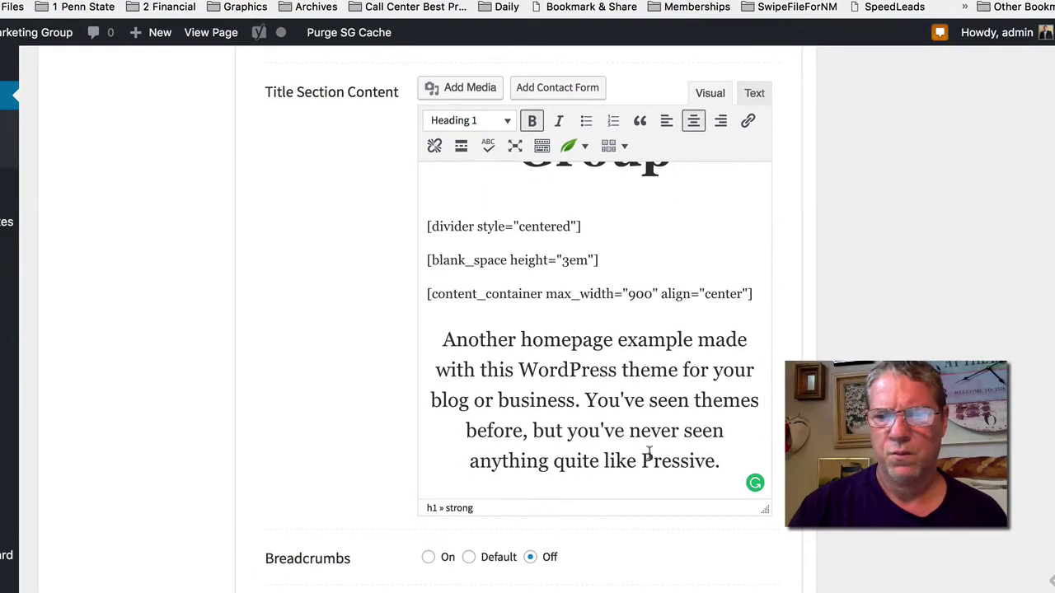
left_click_drag(717, 463, 472, 316)
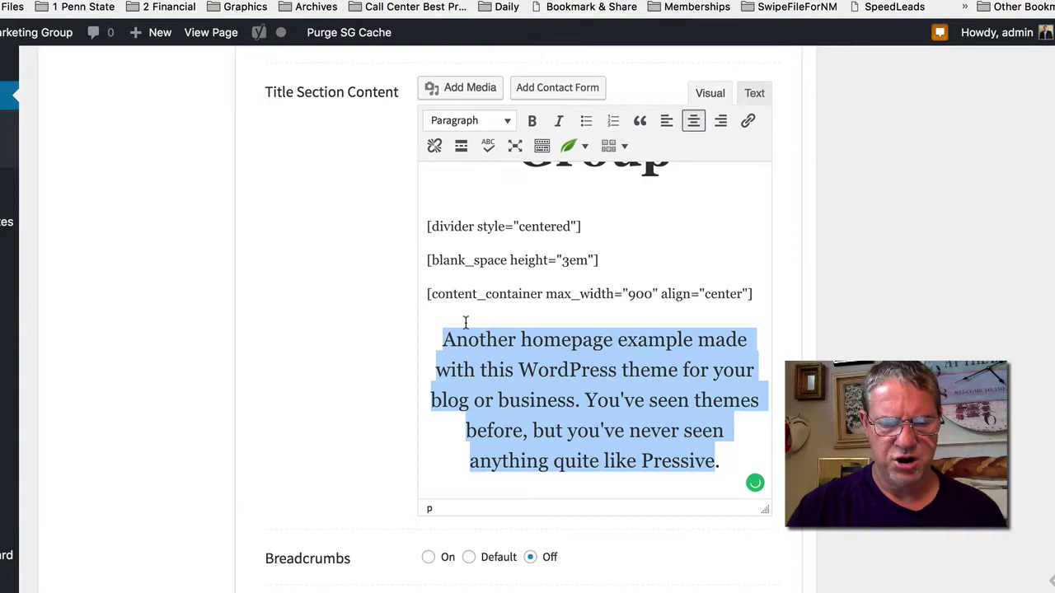
type("Wbs.")
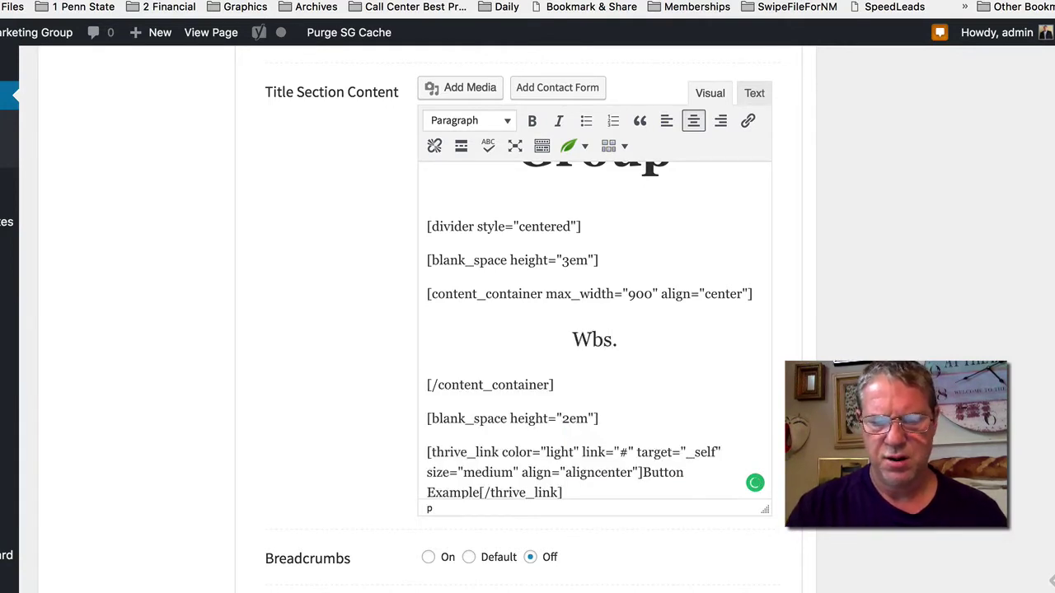
type("ite")
key("BackSpace")
key("BackSpace")
key("BackSpace")
key("BackSpace")
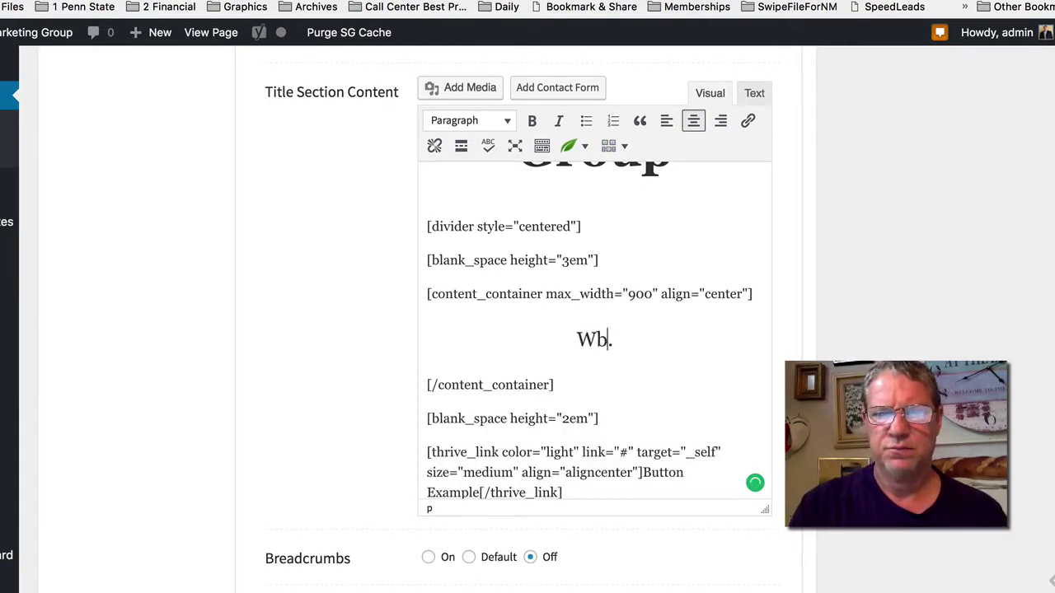
key("BackSpace")
type("ebsit")
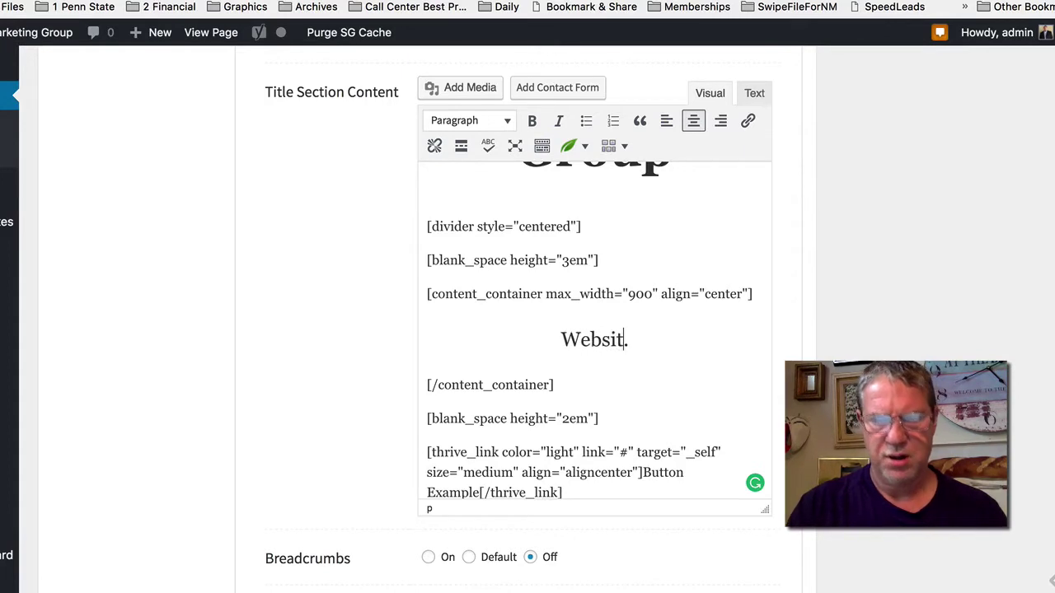
type("e Design ")
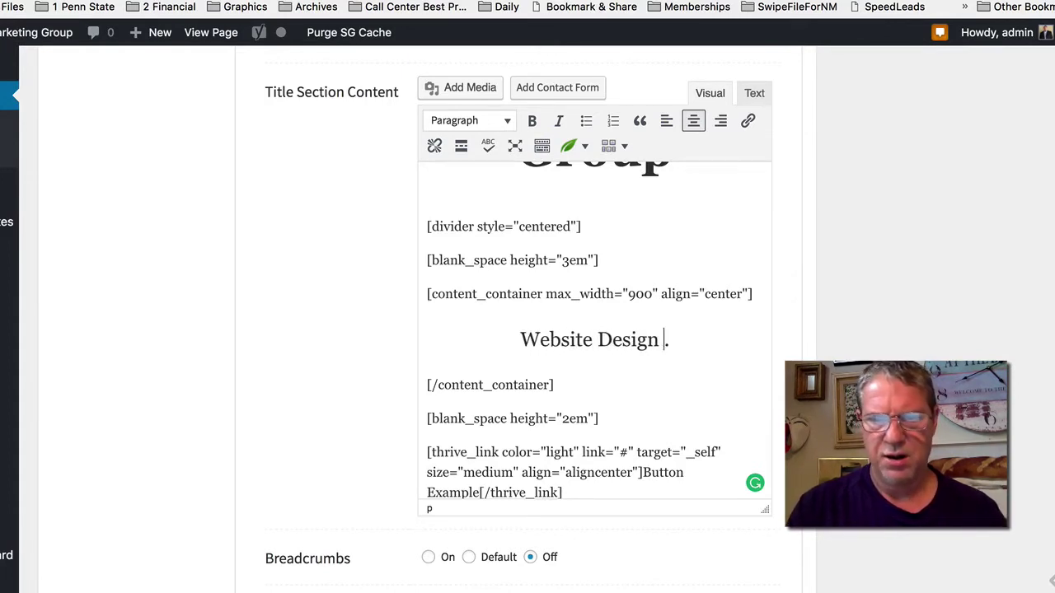
type("and Bran")
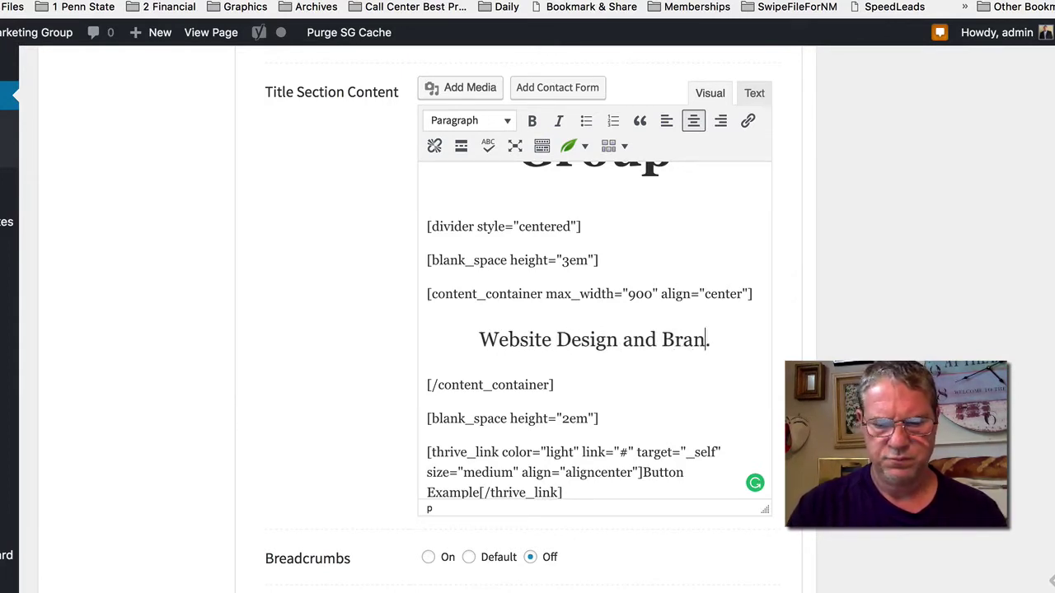
type("ding")
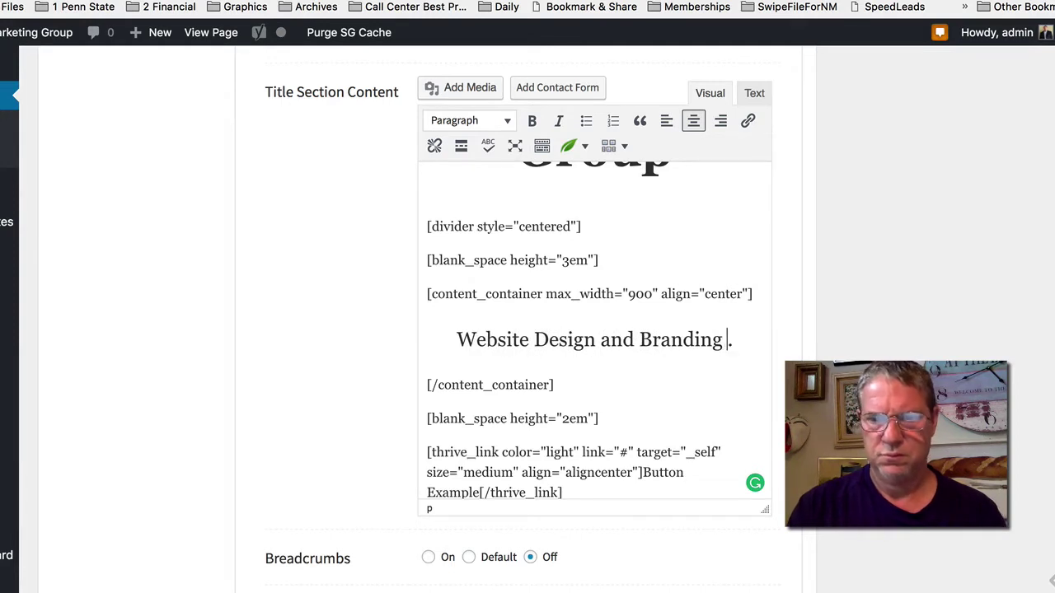
Extend the introductory sentence after "Branding" with ", Mobile Apps, Social Media Management and Public Relations", keeping the final period.
key("BackSpace")
type(", Mobi")
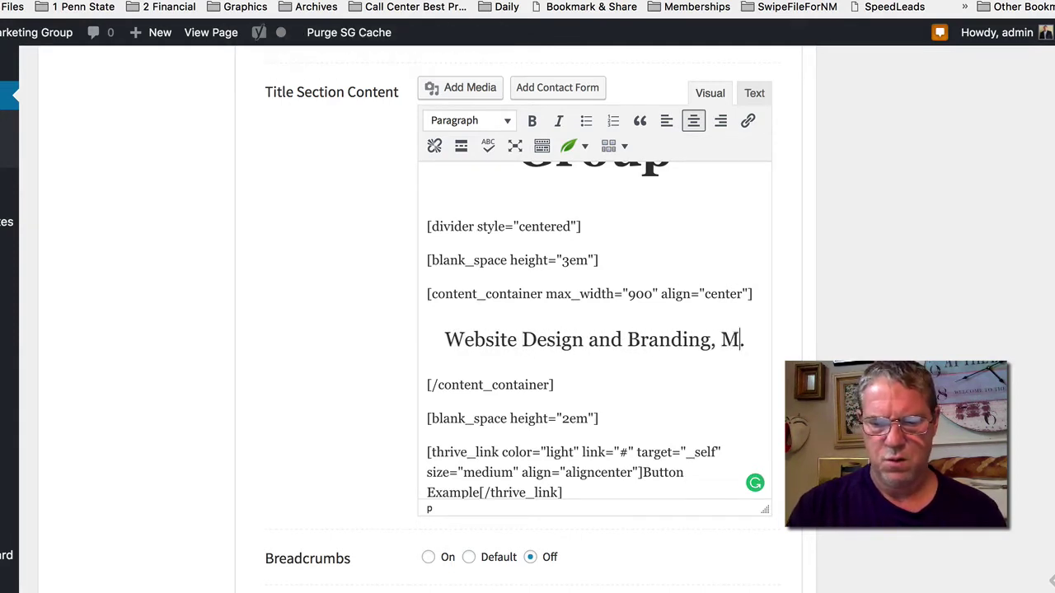
type("le Apps")
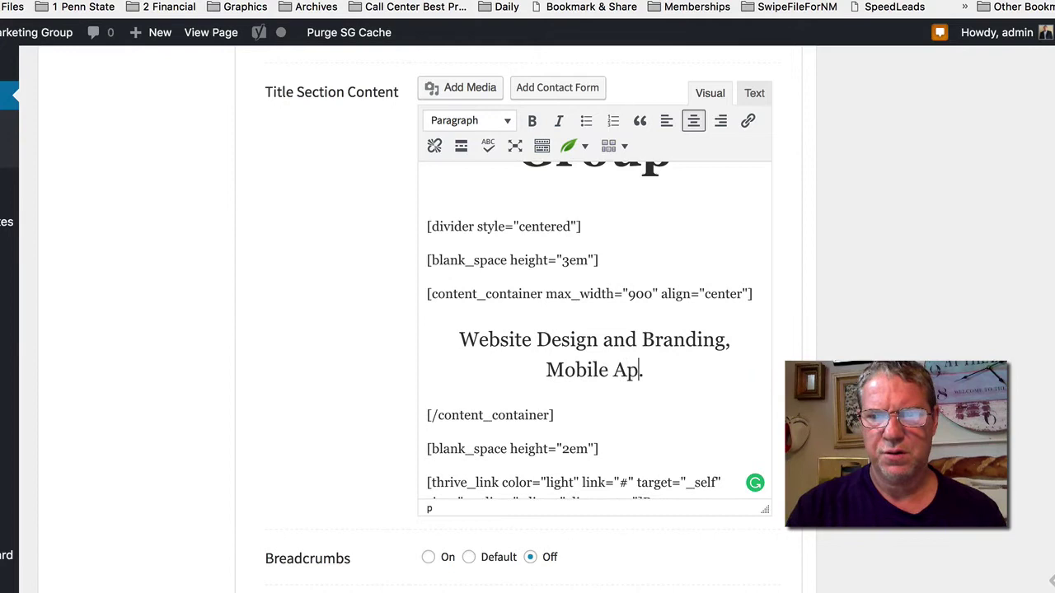
type(", ")
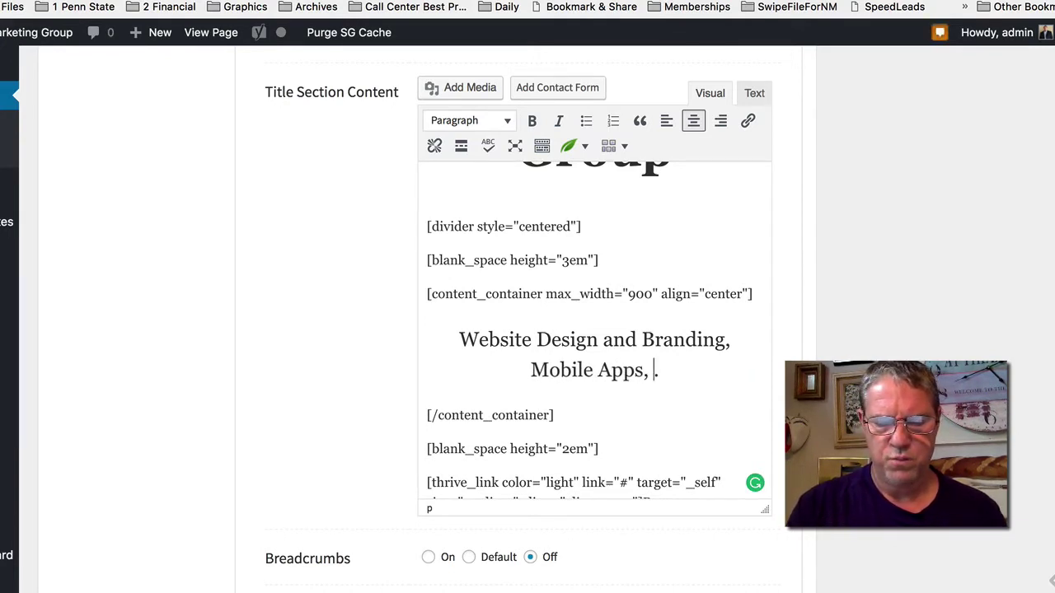
type("Social Me")
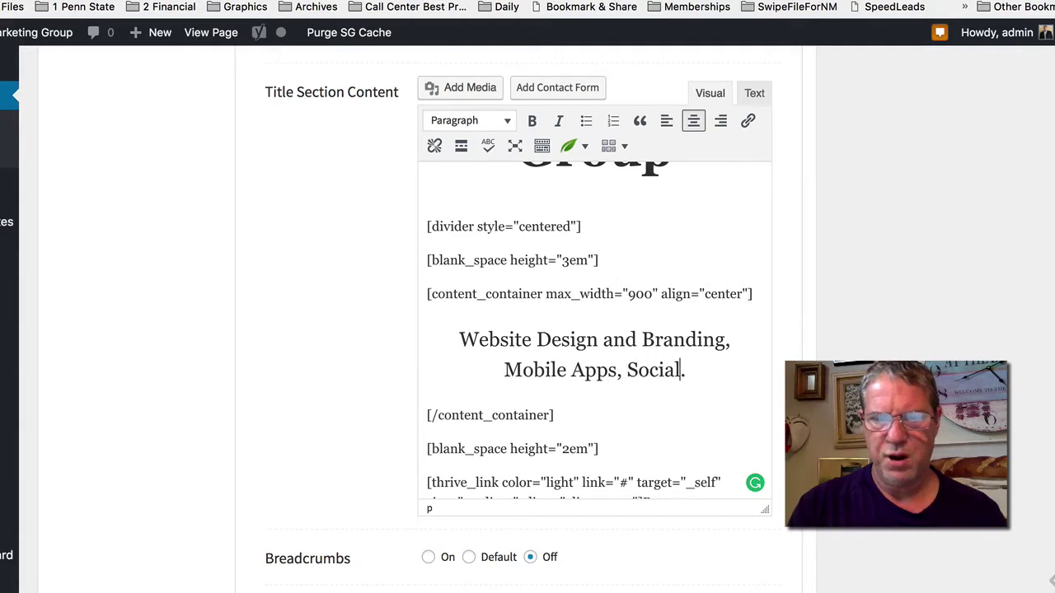
type("dia Managem")
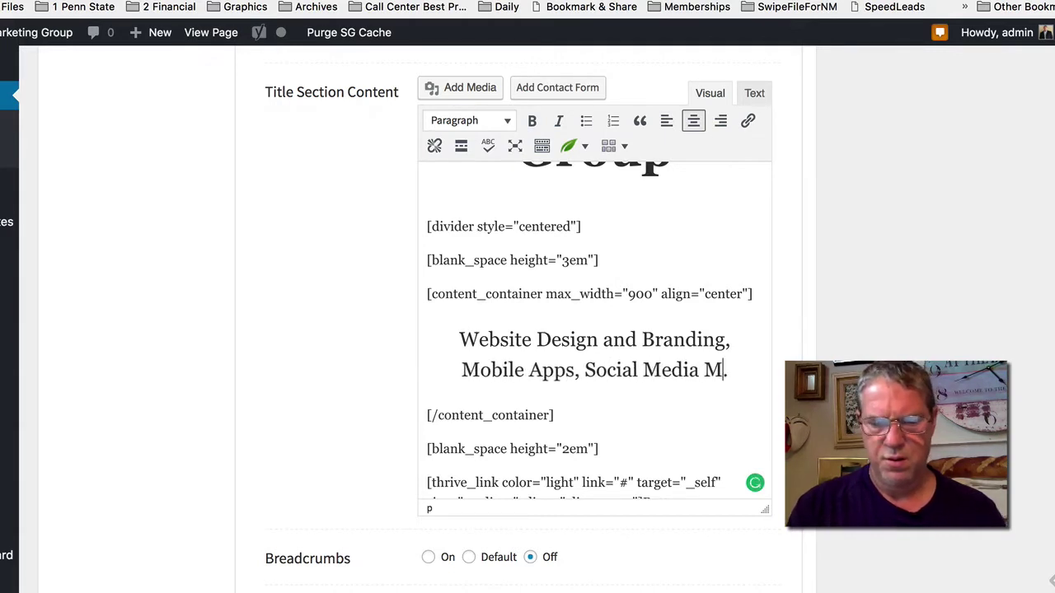
type("ent and P")
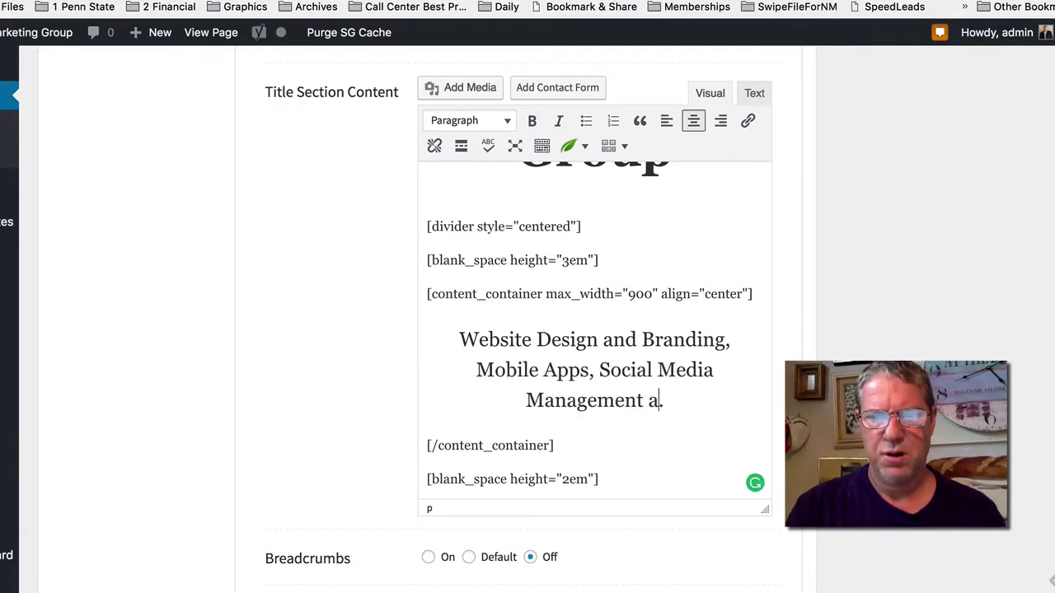
type("ublicre")
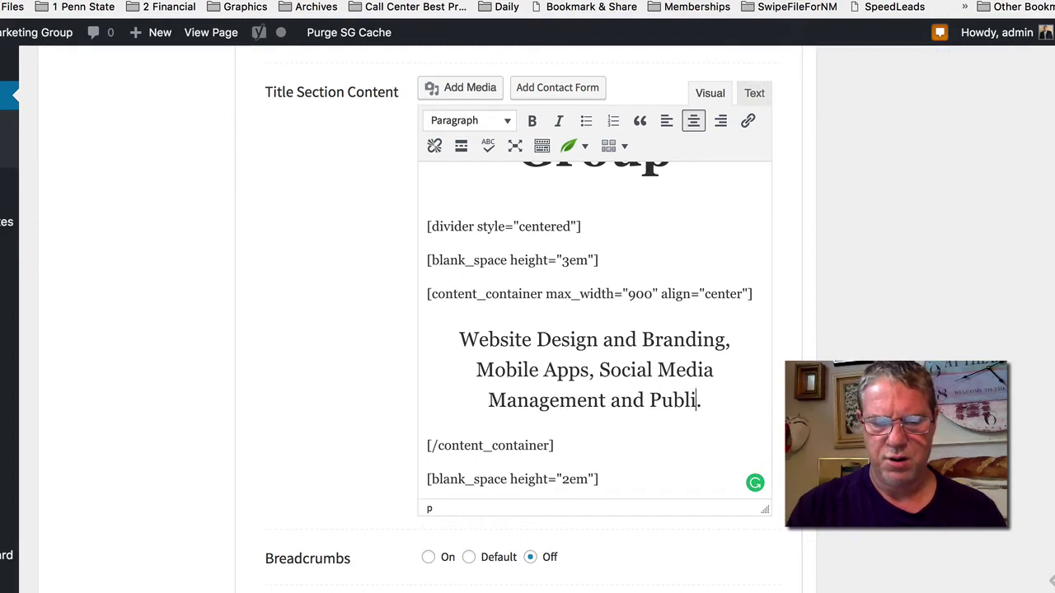
key("BackSpace")
key("BackSpace")
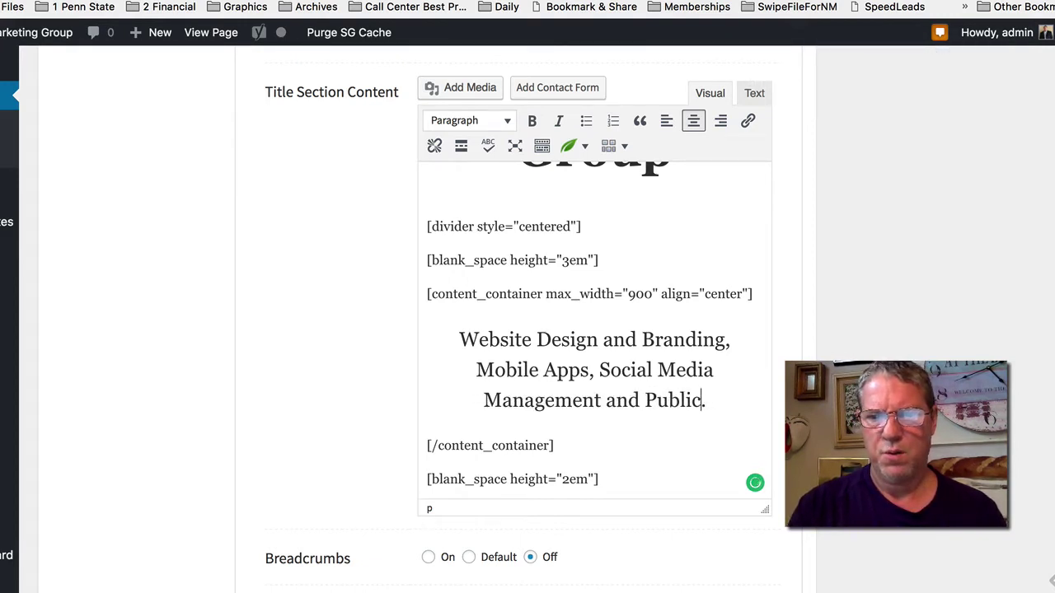
type("Relations")
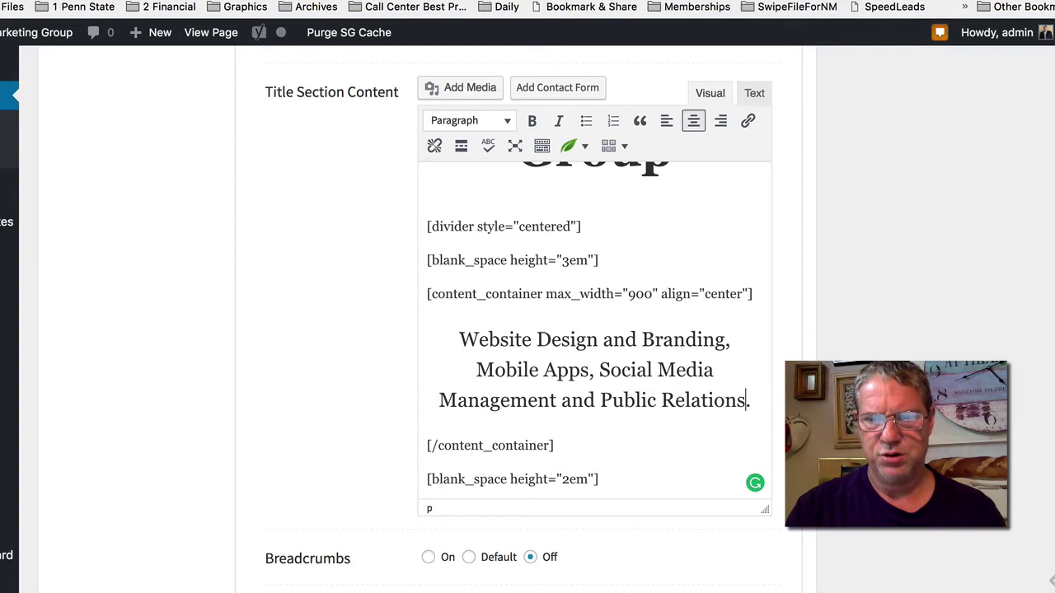
Add "for the Small to Medium Enterprise" after "Public Relations" in the introductory sentence.
type(" for the ")
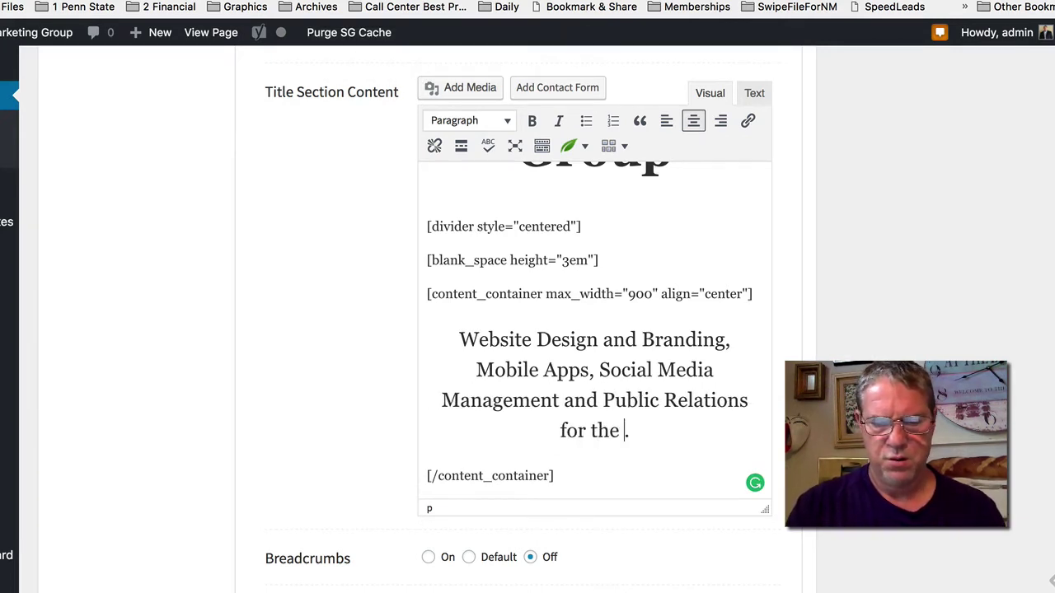
type("S")
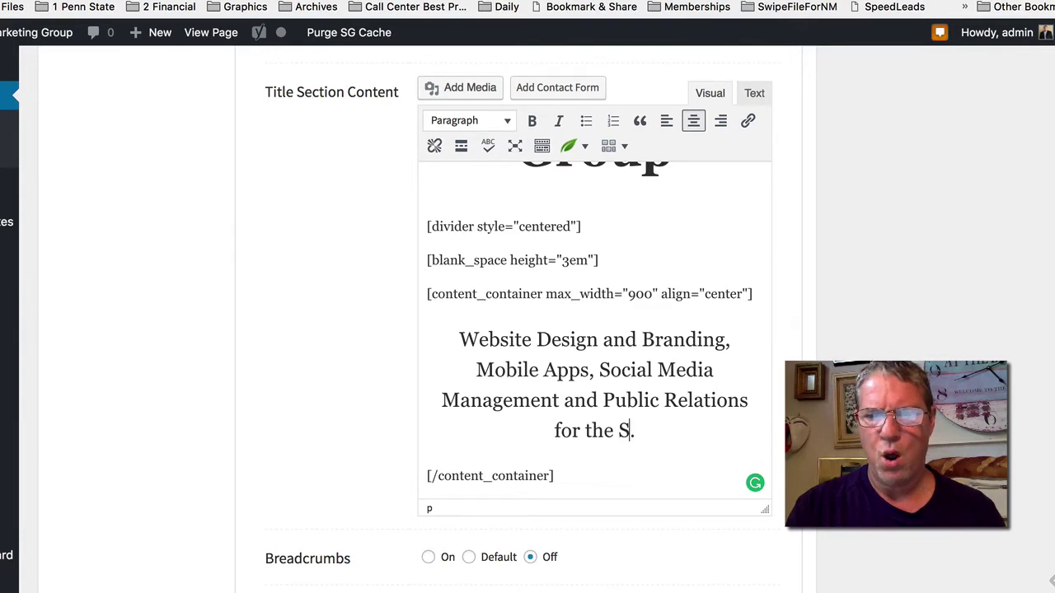
type("mall ")
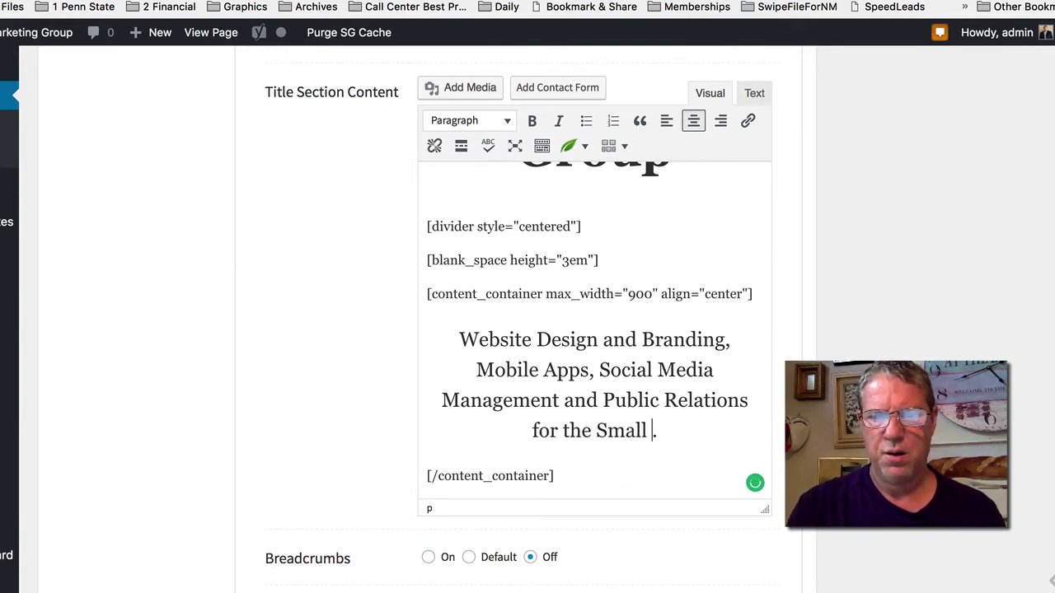
type("to Med")
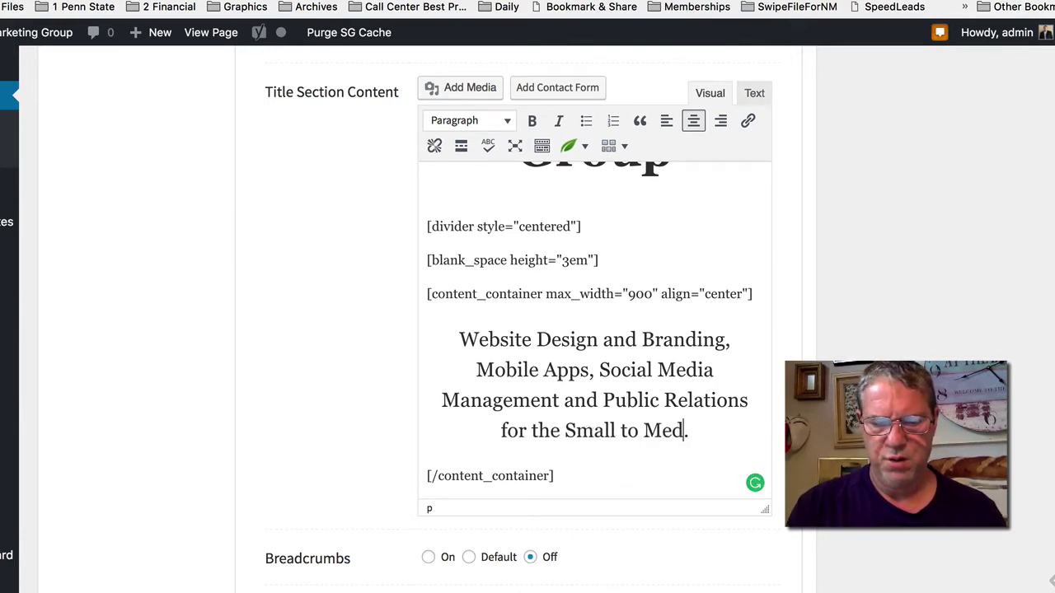
type("i")
type("um Enter")
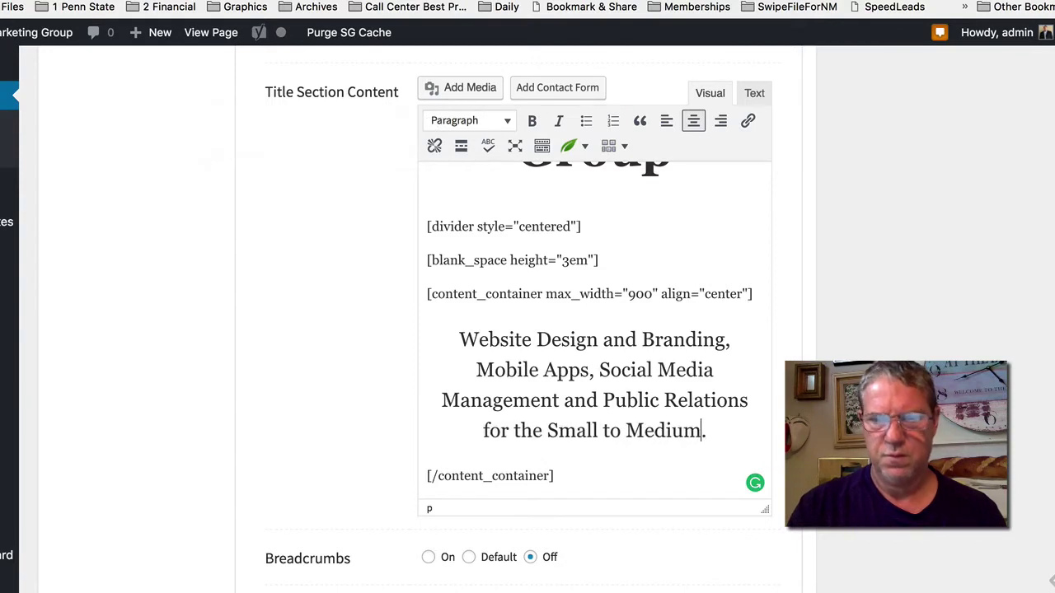
type("prise")
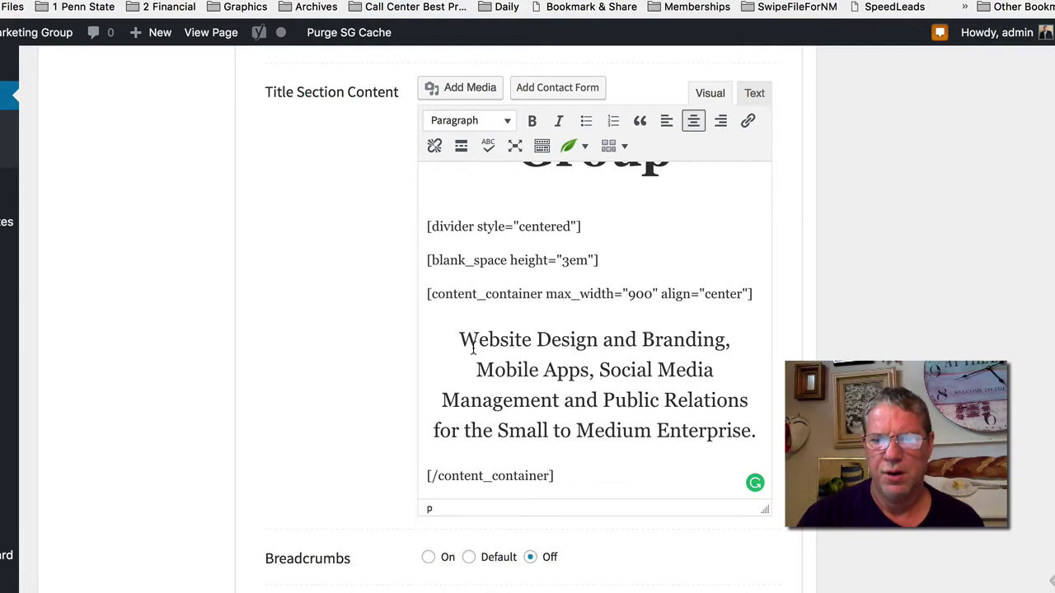
Look over the remaining title section content and display options, and update the page to save the new text.
scroll(468, 350, "down", 3)
scroll(473, 350, "down", 5)
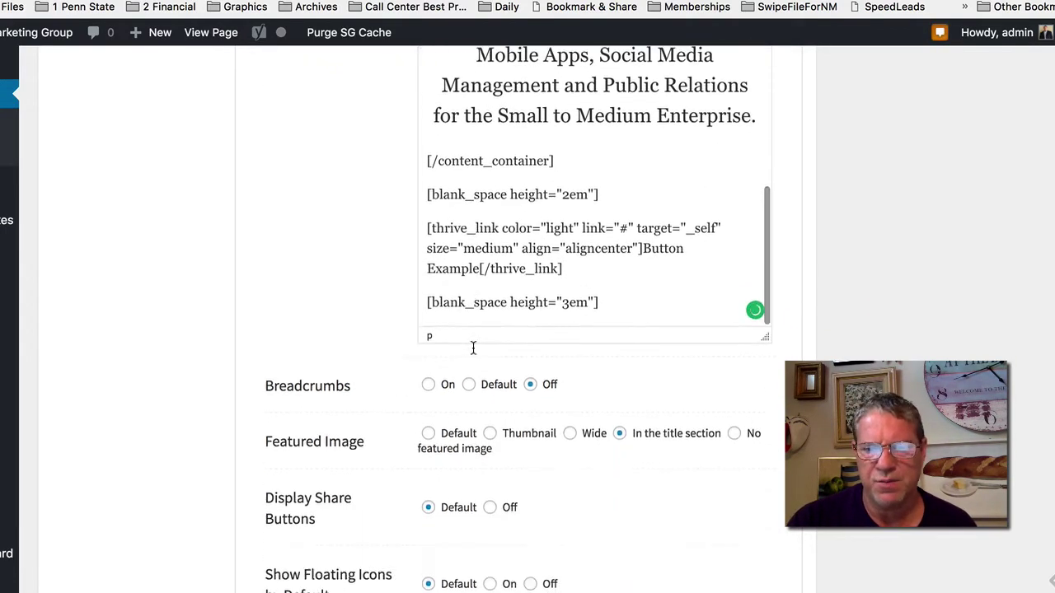
scroll(473, 347, "up", 8)
scroll(472, 347, "up", 6)
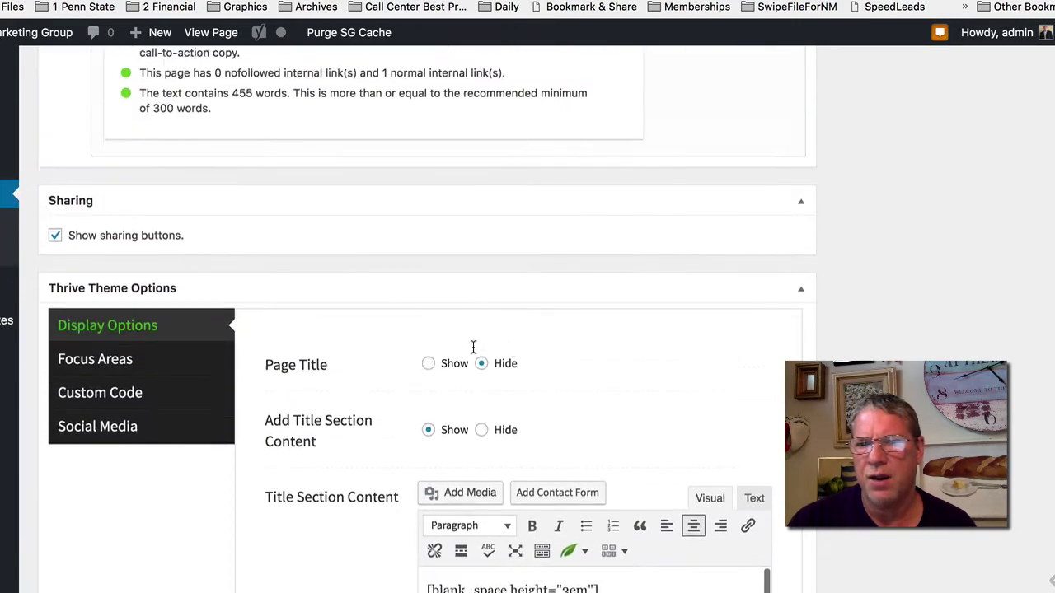
scroll(997, 258, "up", 8)
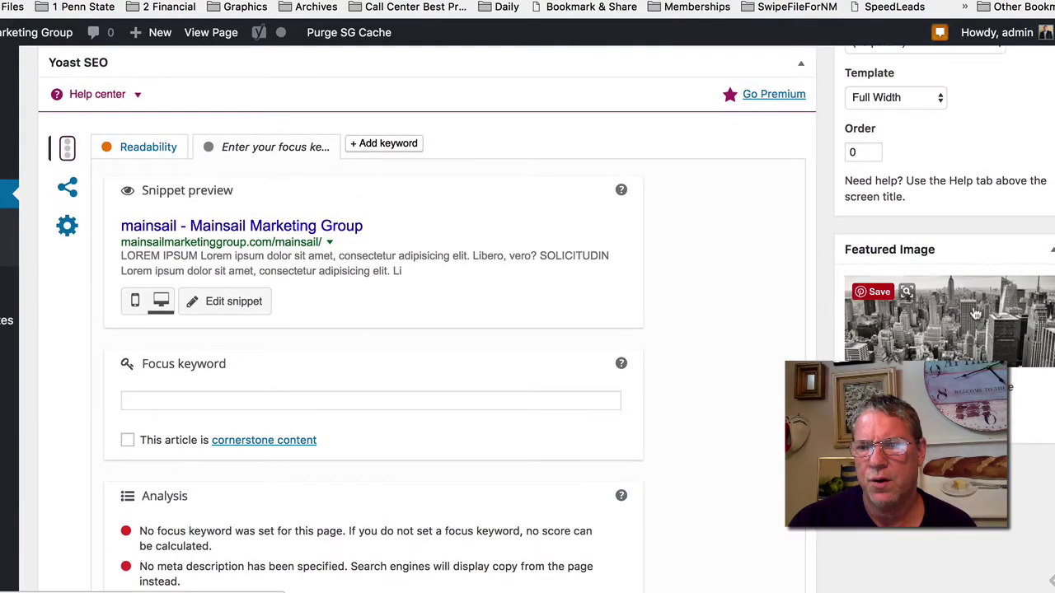
scroll(974, 326, "up", 3)
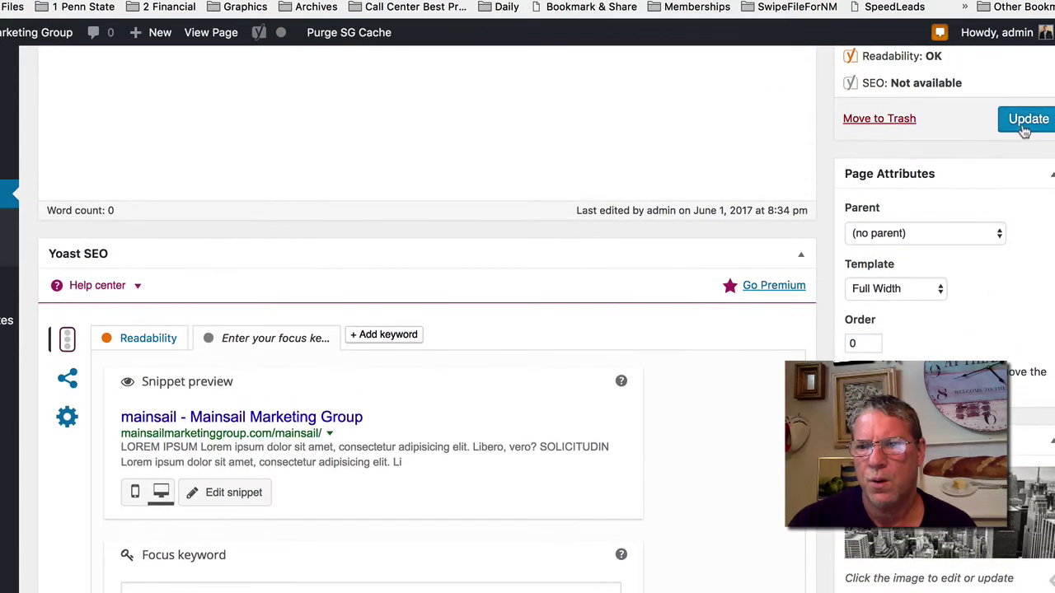
left_click(1022, 128)
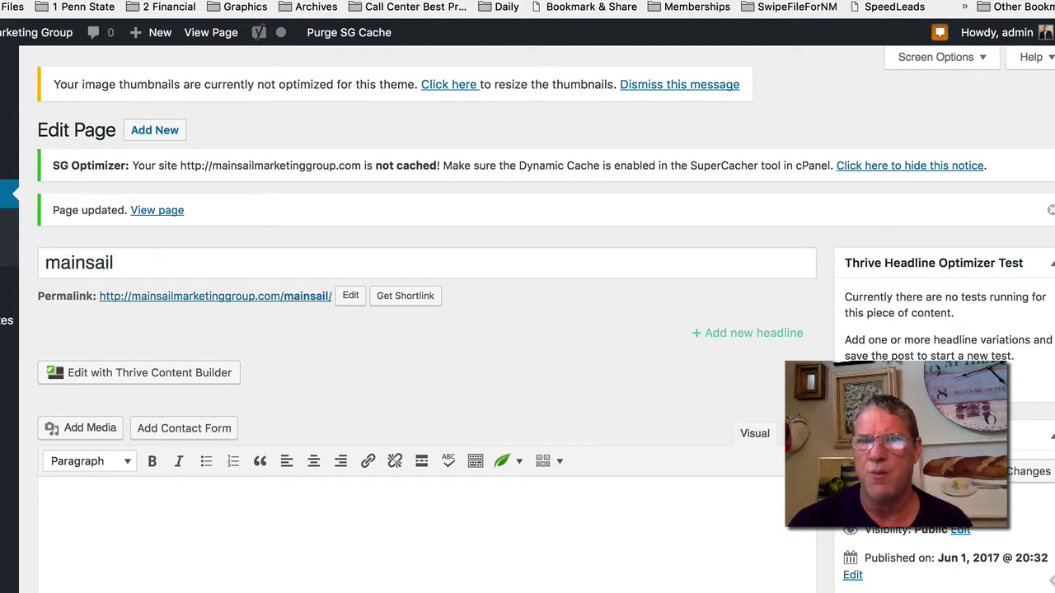
Open the Optimizilla image compressor in a new browser tab and upload the CrystalCoastCover image from the Dropbox folder.
key("super+t")
type("opti")
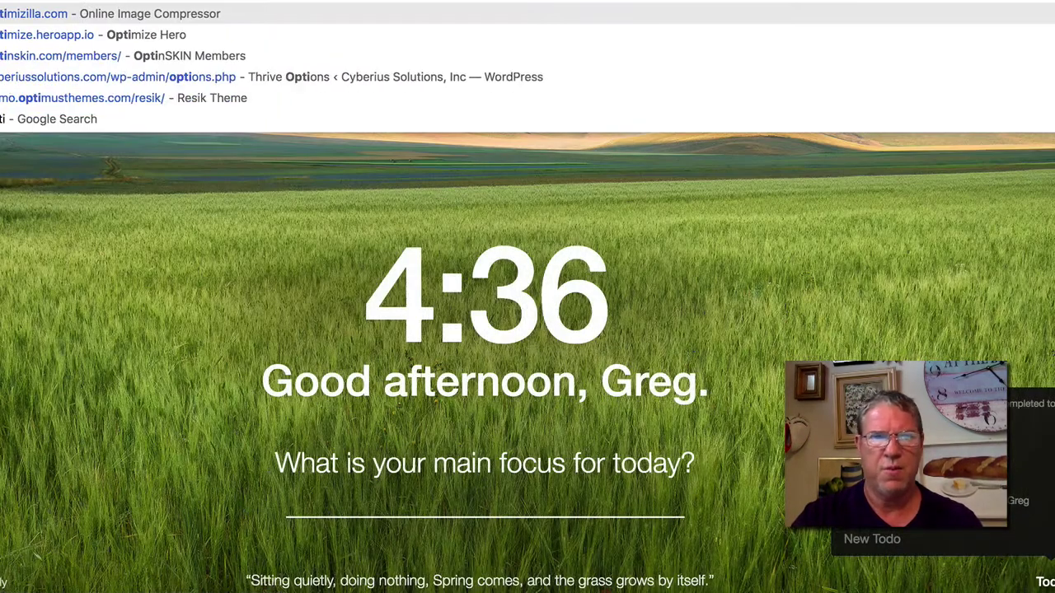
left_click(843, 539)
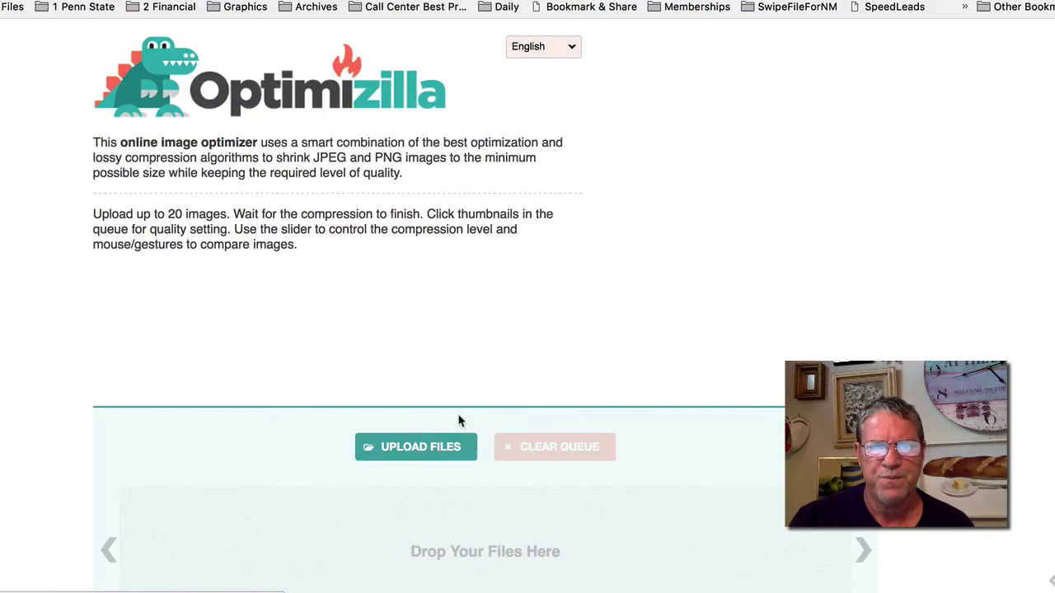
left_click(420, 455)
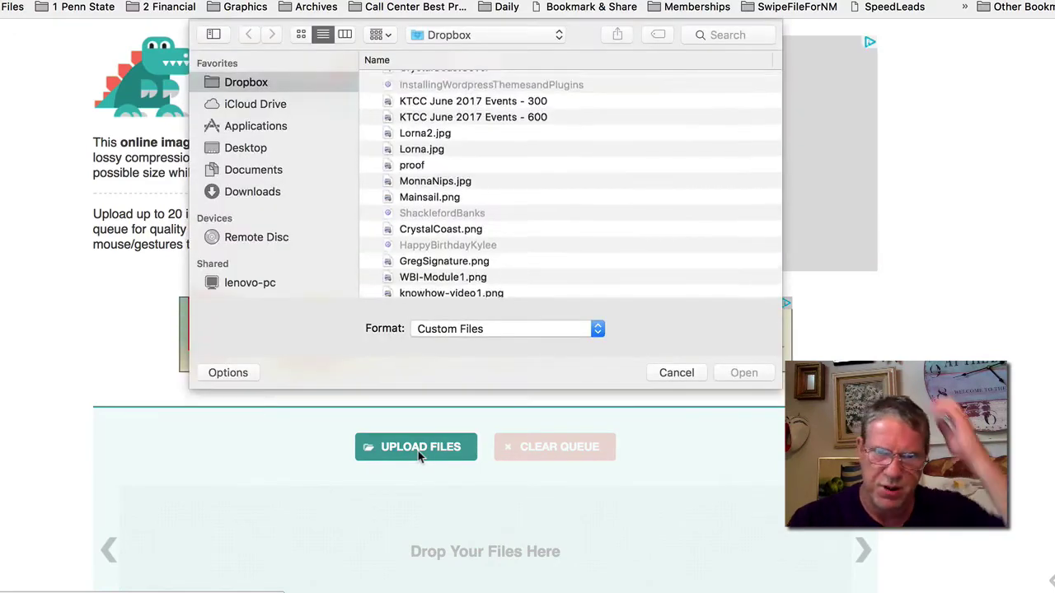
left_click(252, 191)
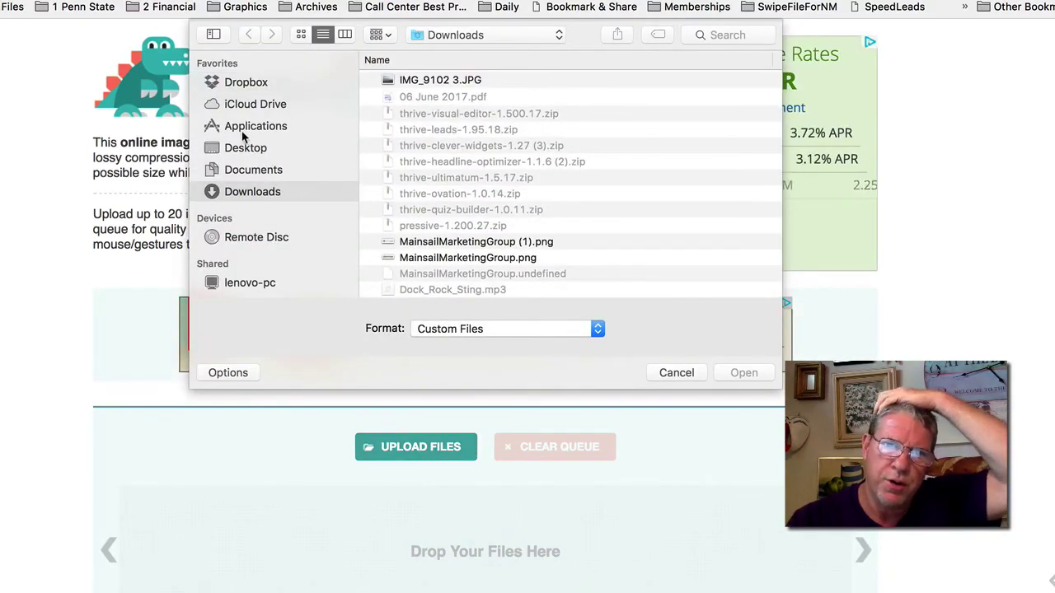
left_click(239, 82)
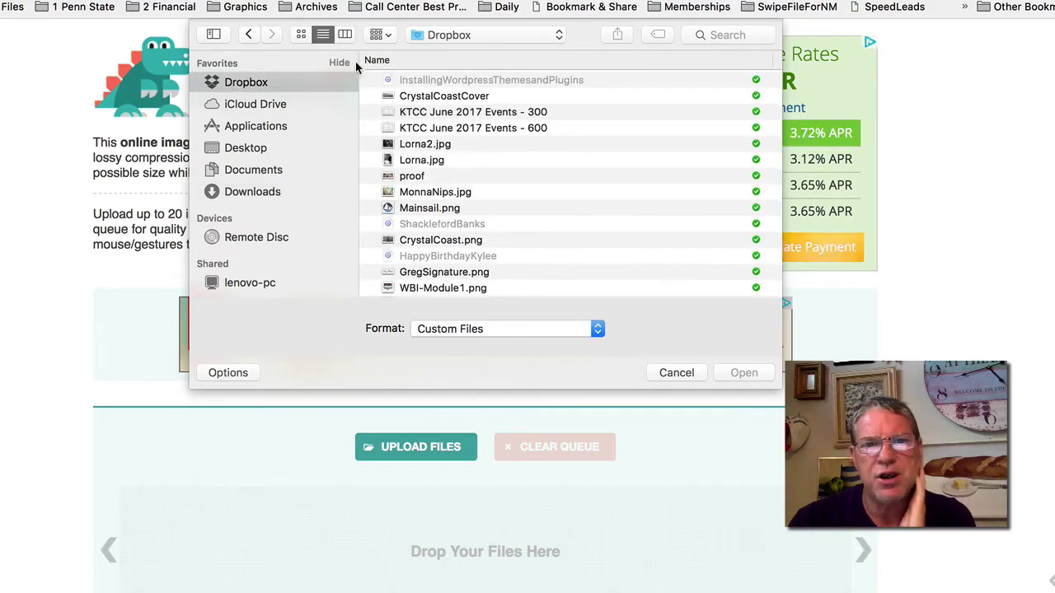
double_click(422, 96)
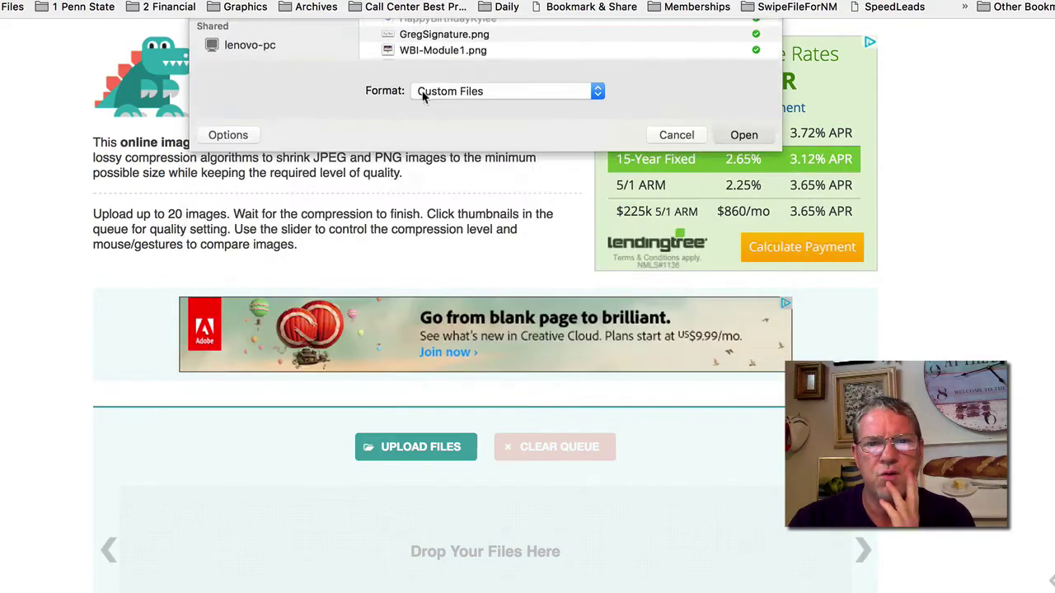
Download the compressed version of the CrystalCoastCover image from the queue.
scroll(333, 331, "down", 2)
scroll(333, 331, "down", 3)
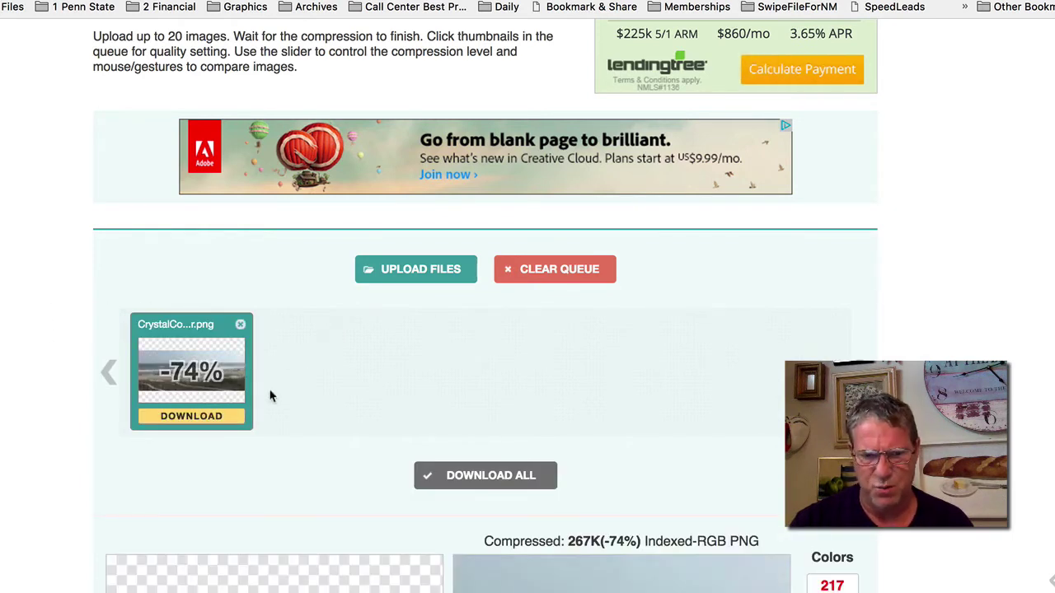
left_click(190, 418)
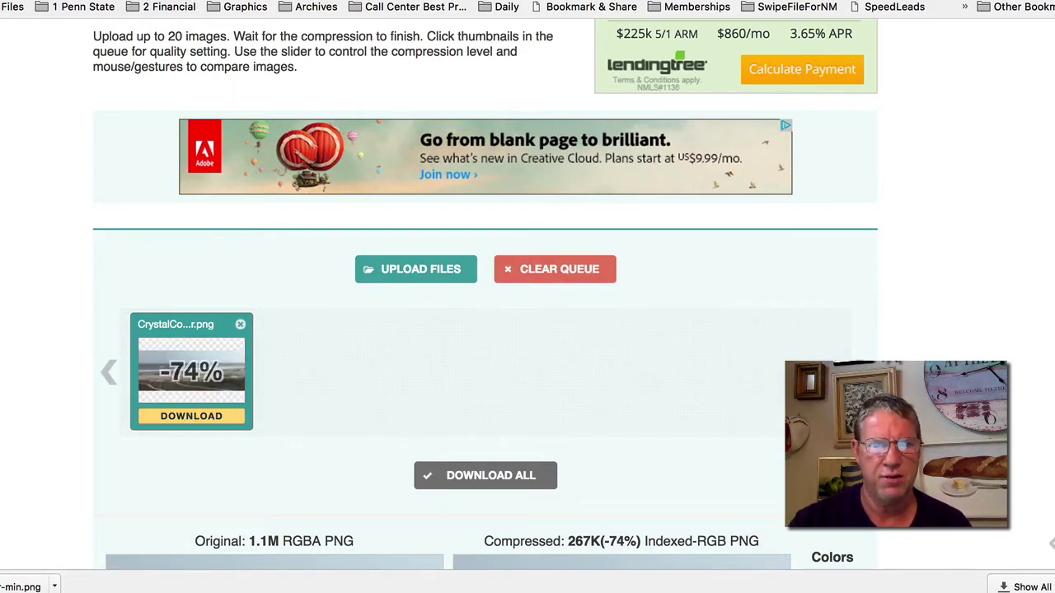
Return to the WordPress page editor and remove the city skyline featured image from the page.
key("ctrl+Tab")
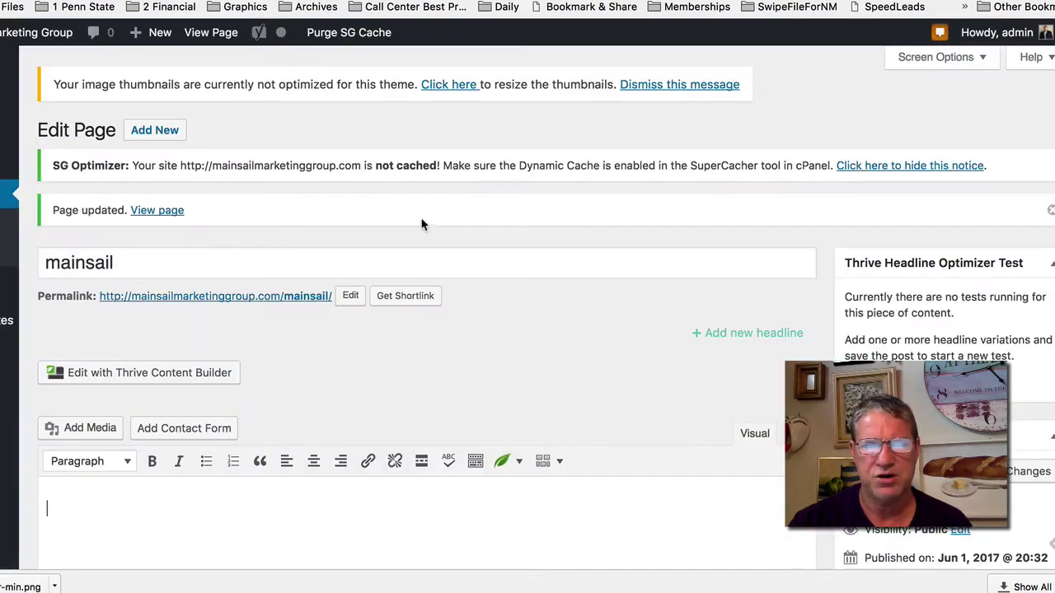
scroll(424, 228, "down", 10)
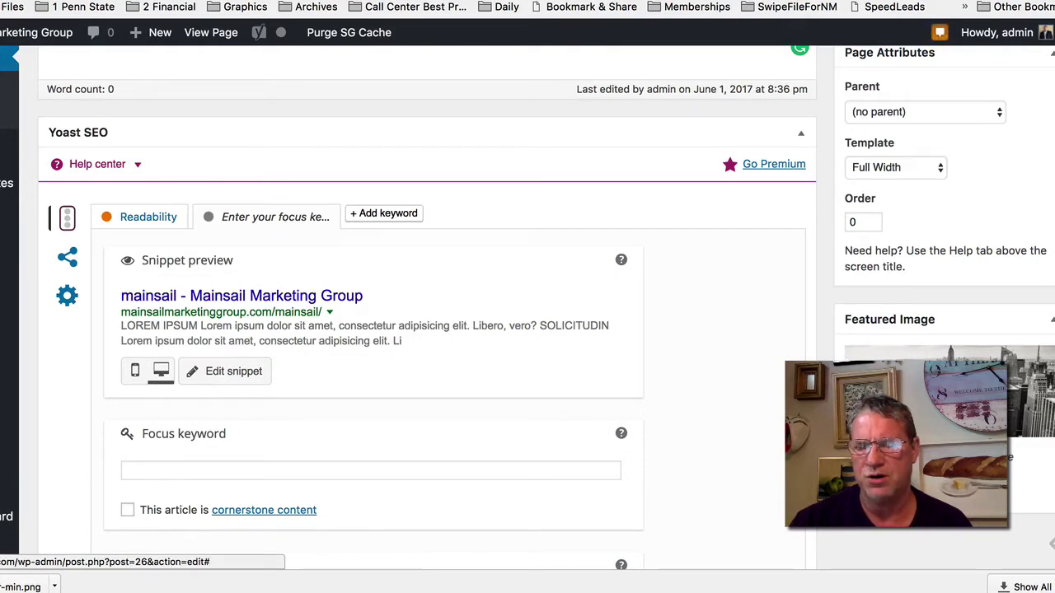
left_click(964, 457)
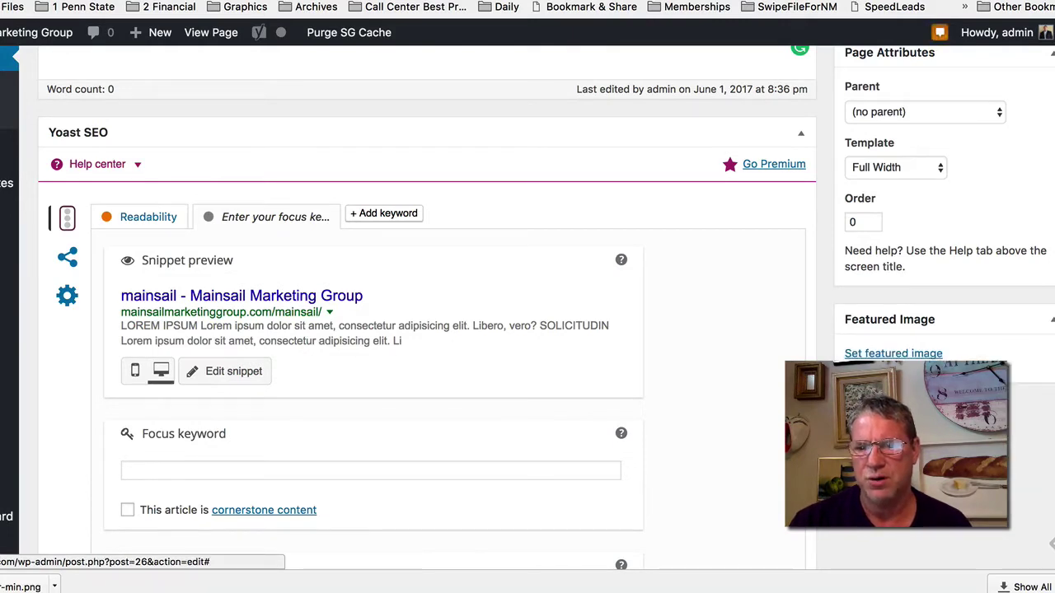
Upload CrystalCoastCover-min.png from the Downloads folder to the media library while choosing a new featured image for the page.
left_click(873, 353)
left_click(465, 318)
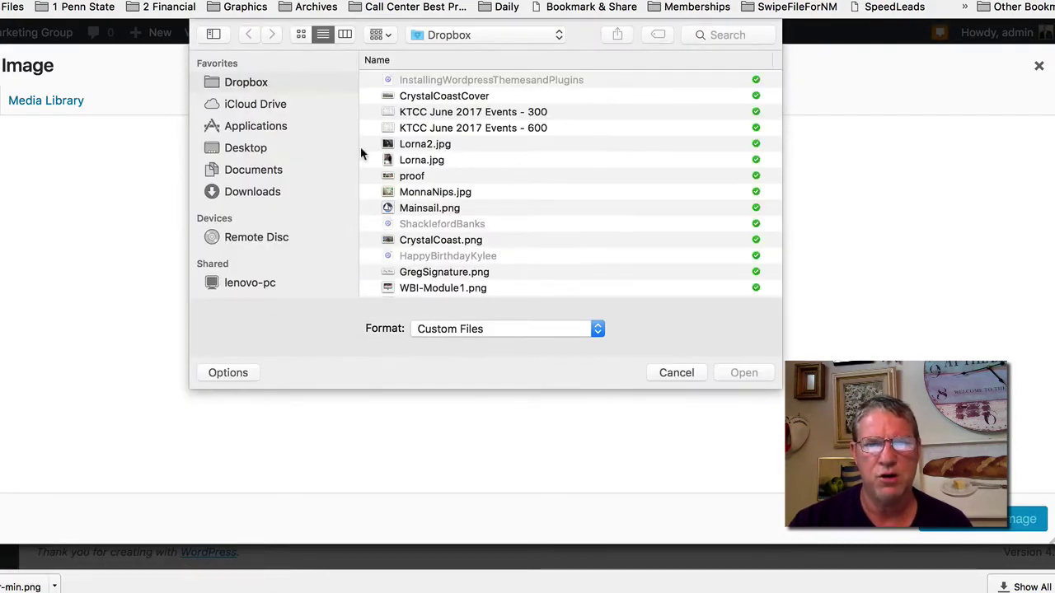
left_click(249, 198)
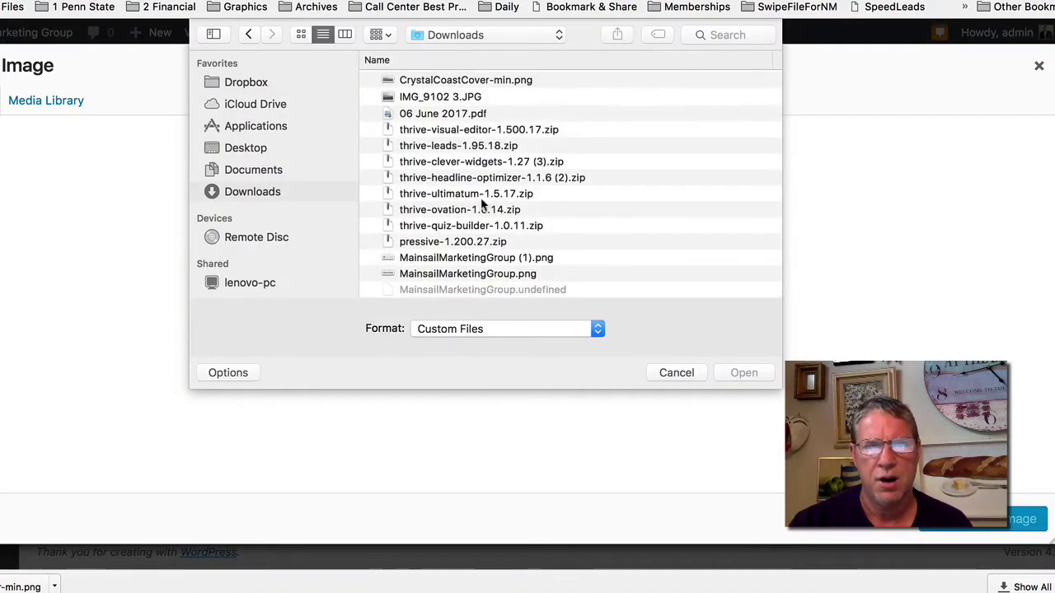
left_click(466, 80)
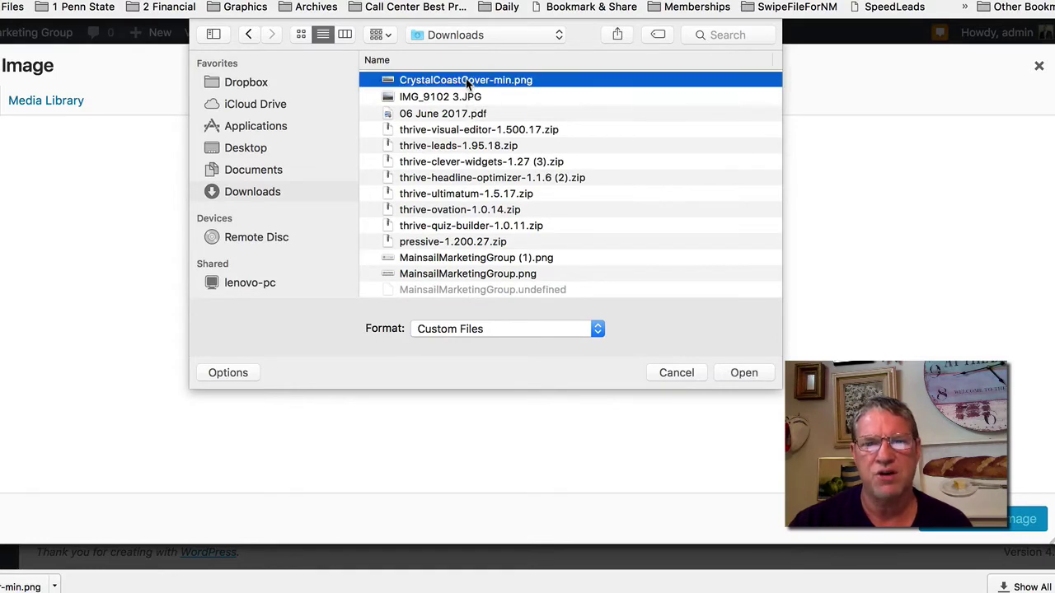
double_click(465, 80)
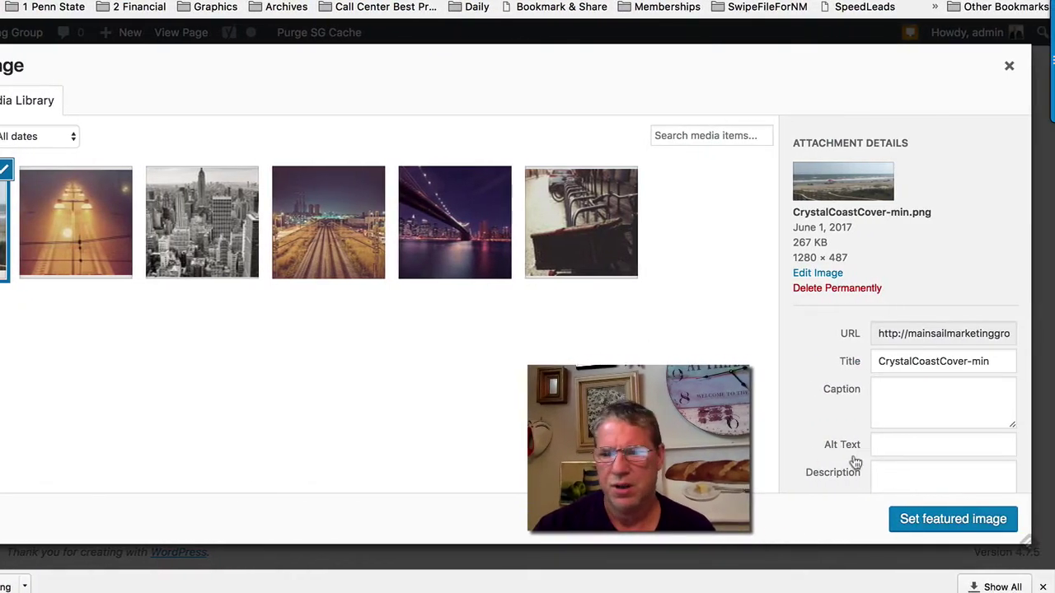
Set the uploaded CrystalCoastCover-min.png as the page's featured image and update the page.
left_click(928, 528)
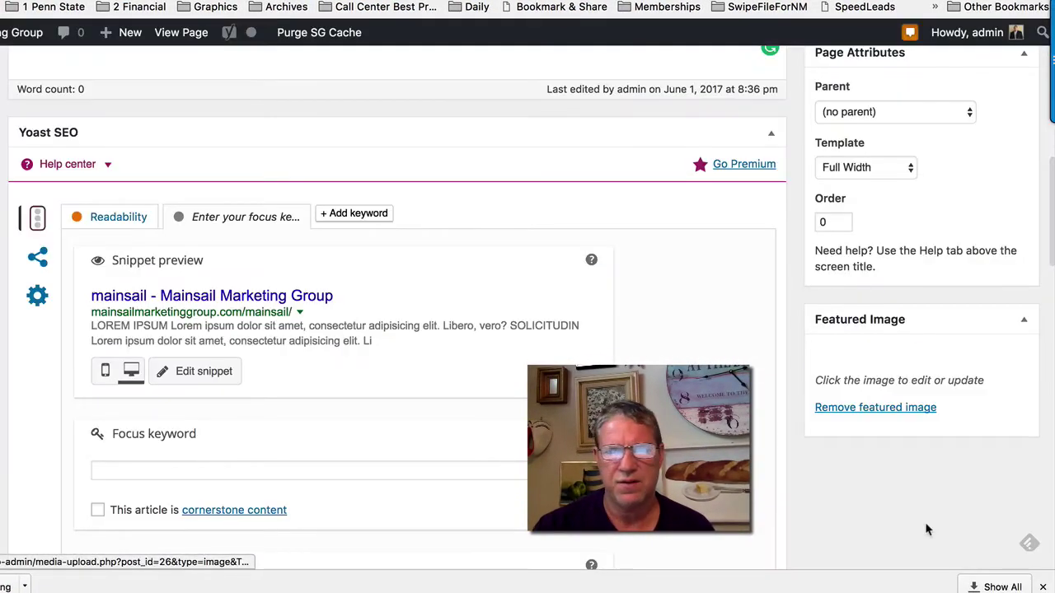
scroll(762, 491, "up", 4)
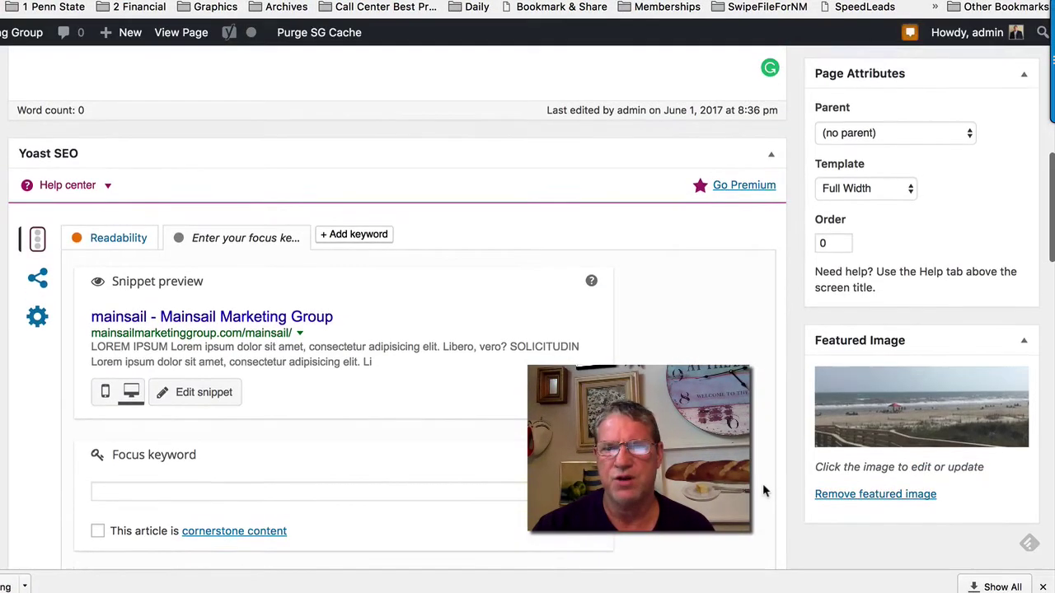
scroll(762, 491, "up", 2)
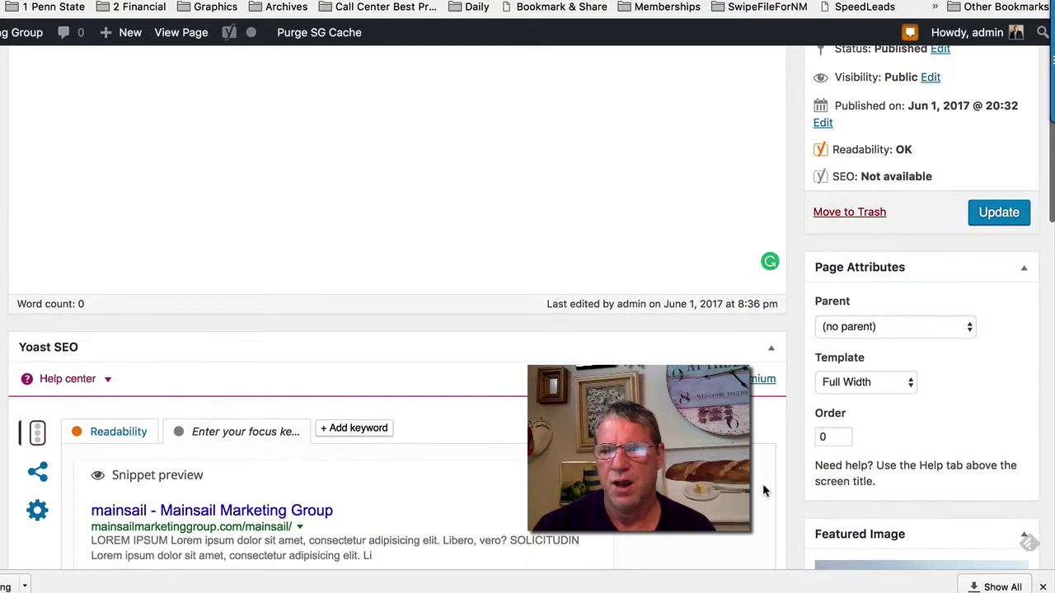
left_click(997, 217)
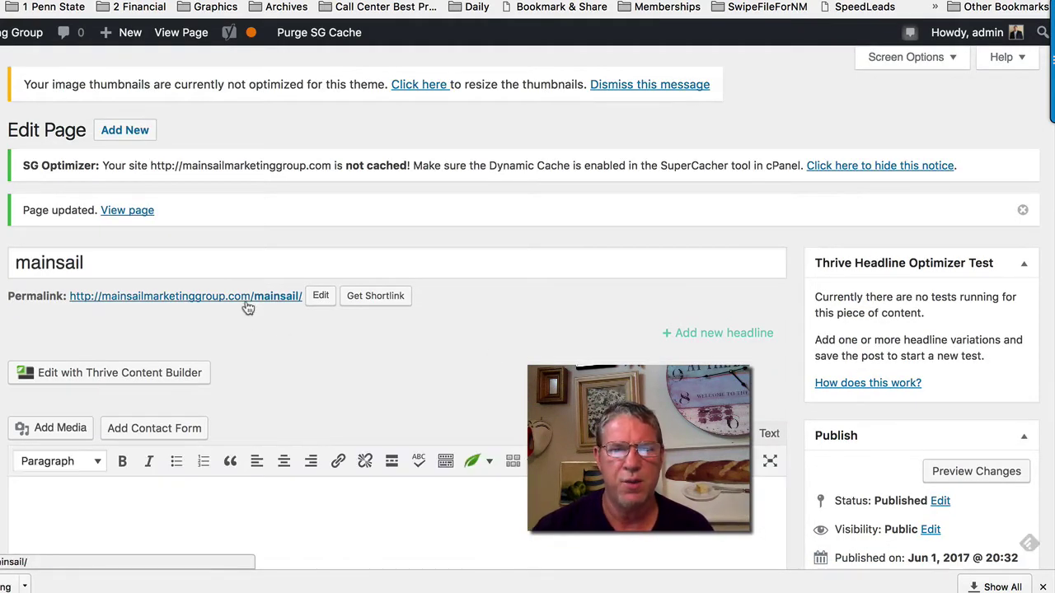
Open the mainsail page's permalink in a new tab, examine its cover image and content sections, and close the tab.
right_click(245, 303)
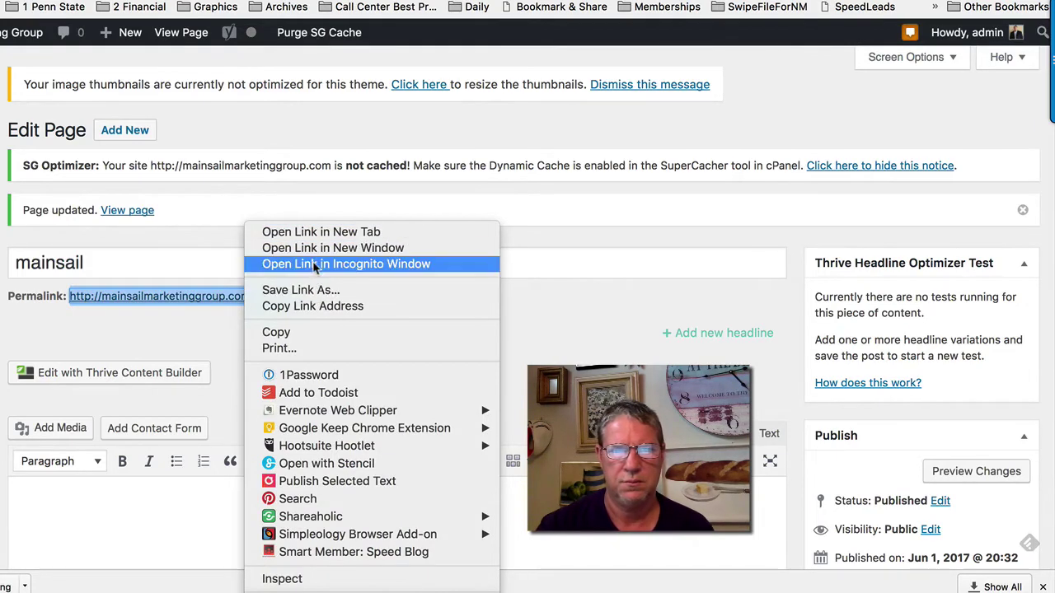
left_click(318, 234)
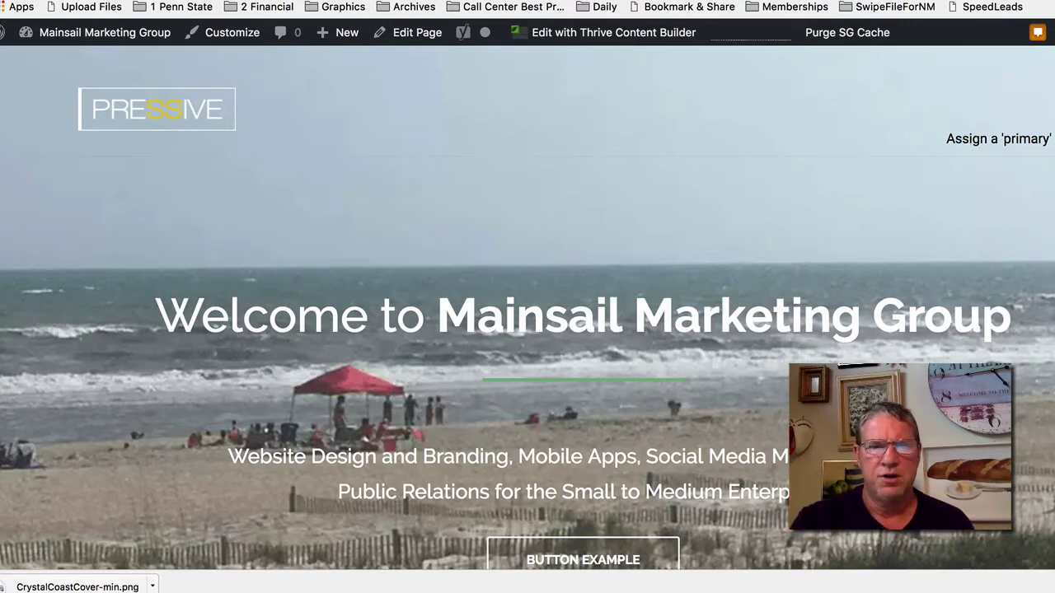
scroll(376, 198, "down", 1)
scroll(376, 199, "up", 1)
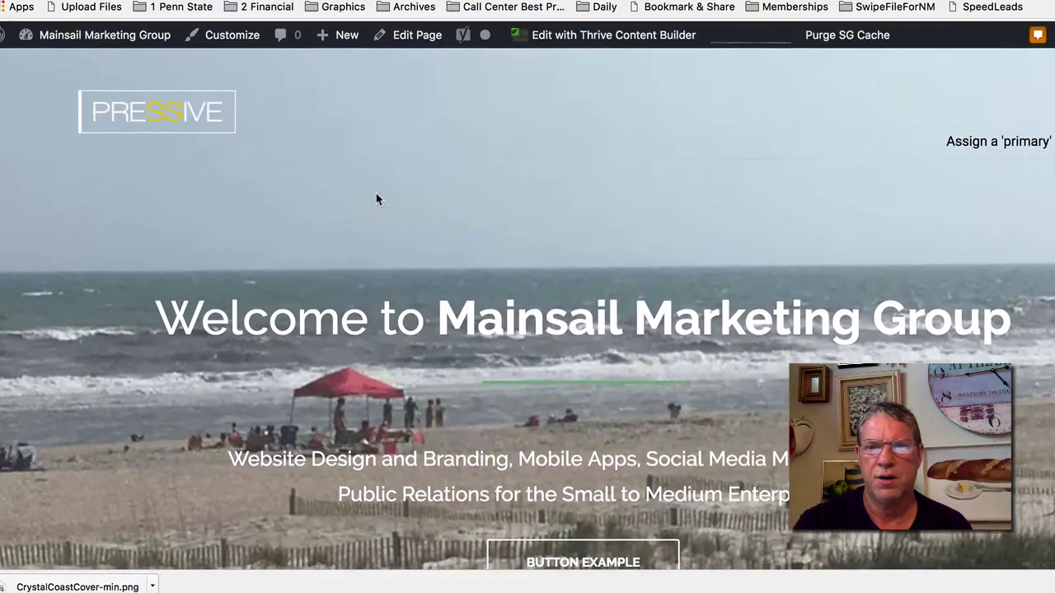
scroll(376, 199, "down", 2)
scroll(375, 198, "down", 10)
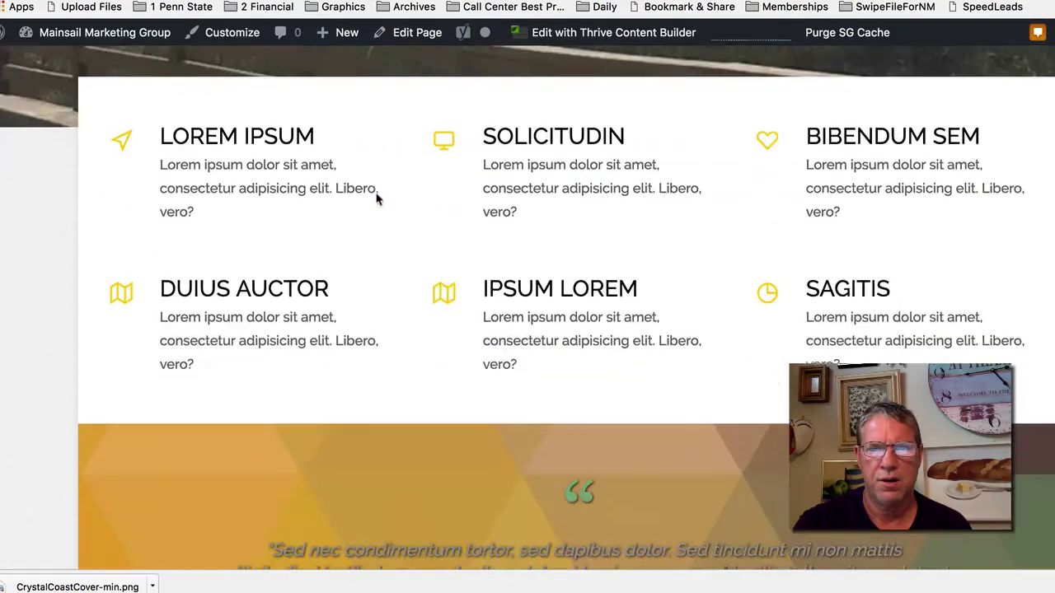
scroll(376, 199, "down", 10)
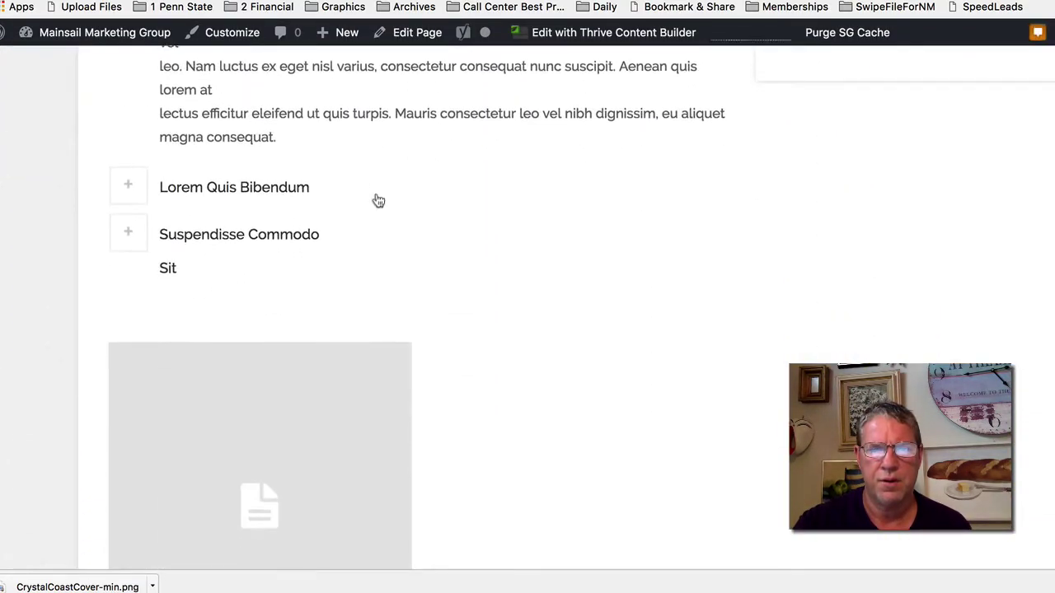
scroll(377, 198, "up", 20)
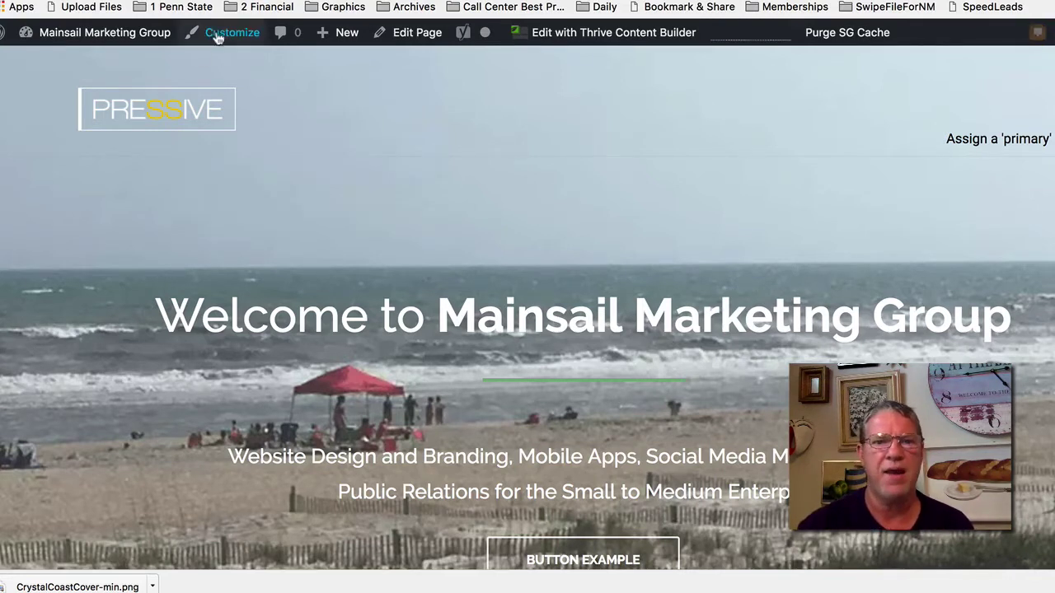
key("super+w")
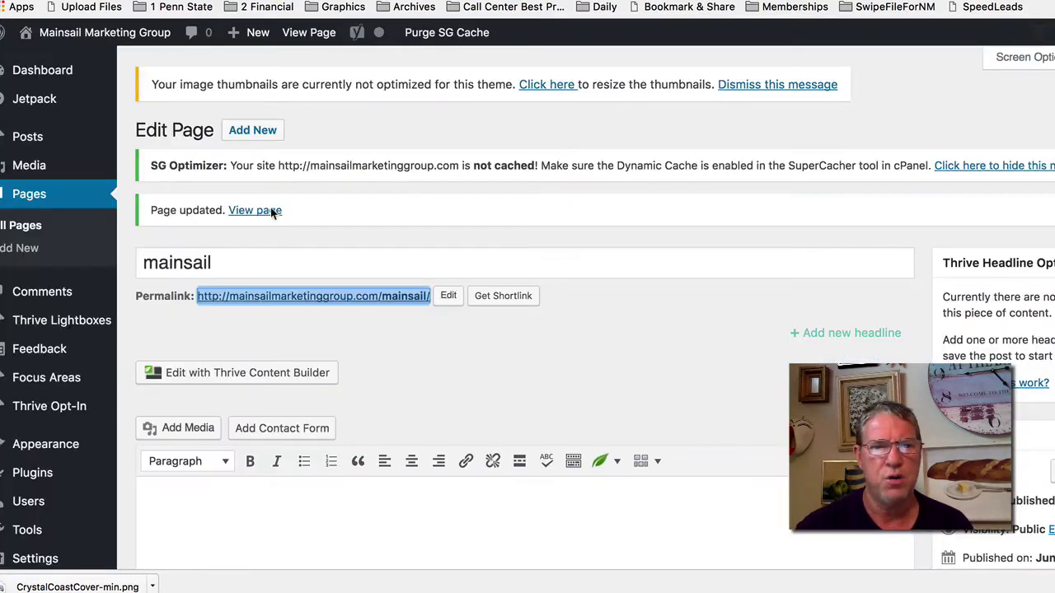
Open the Theme Options of the Thrive Dashboard.
scroll(60, 264, "down", 5)
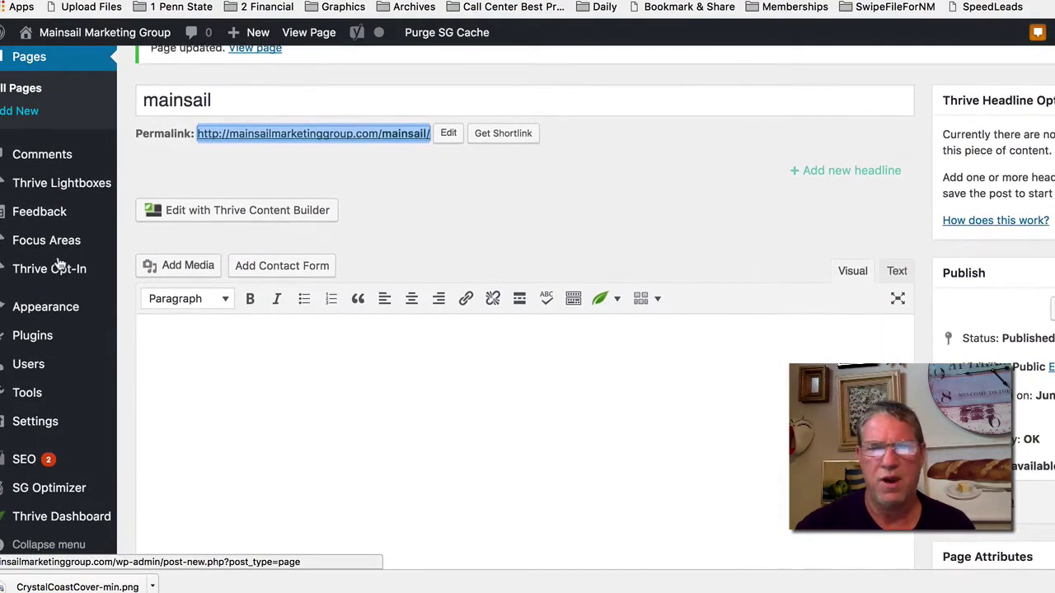
scroll(4, 504, "down", 2)
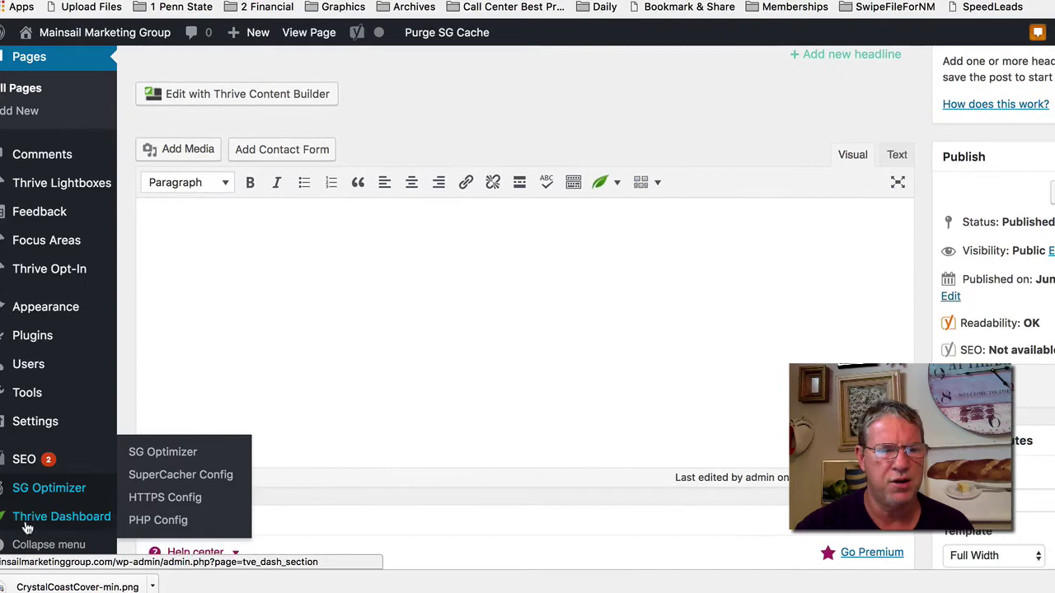
mouse_move(41, 509)
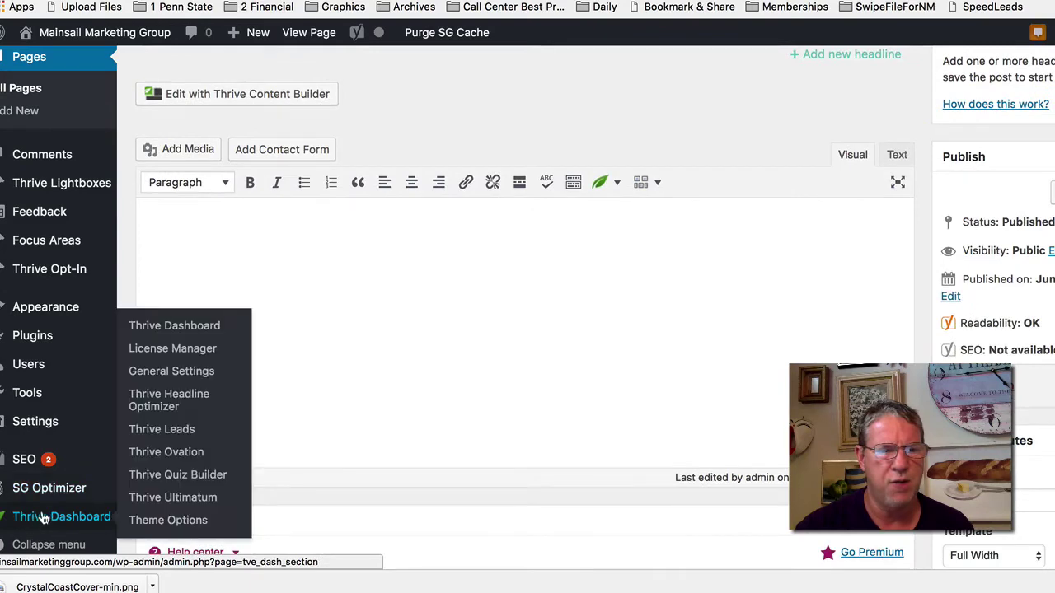
left_click(190, 325)
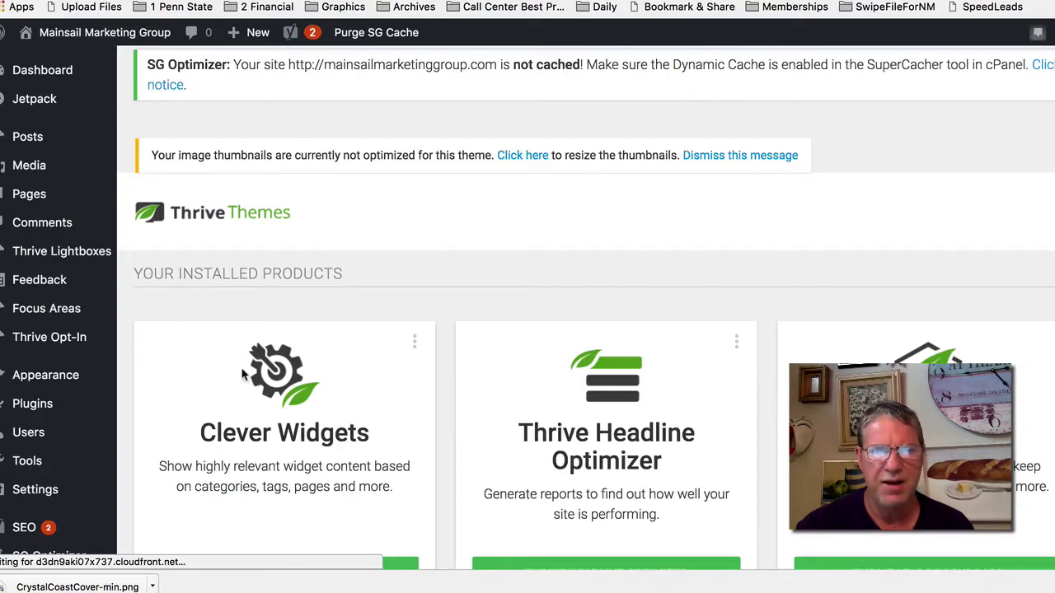
scroll(292, 380, "down", 5)
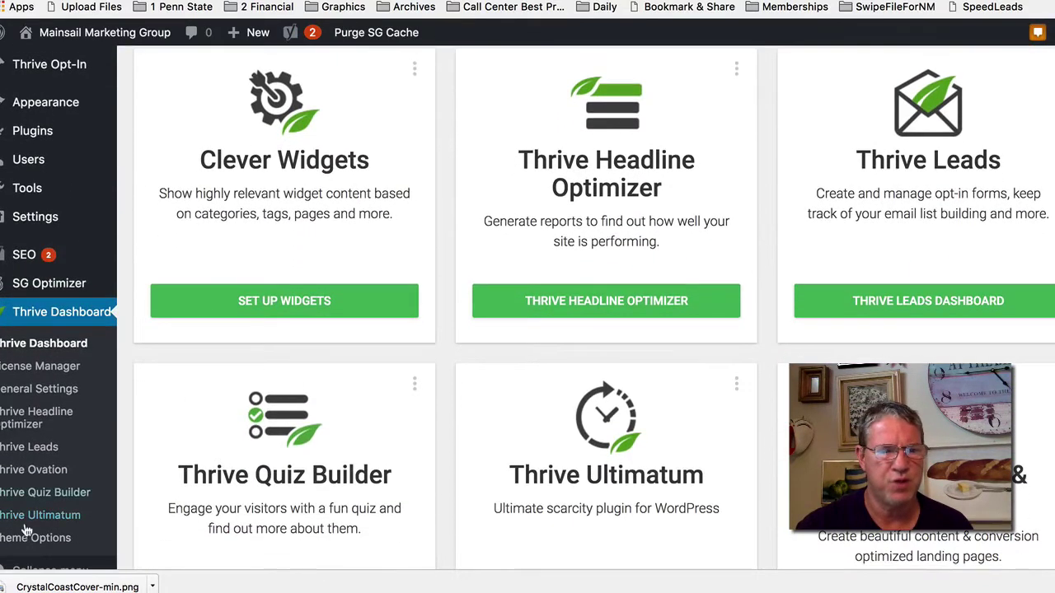
left_click(30, 540)
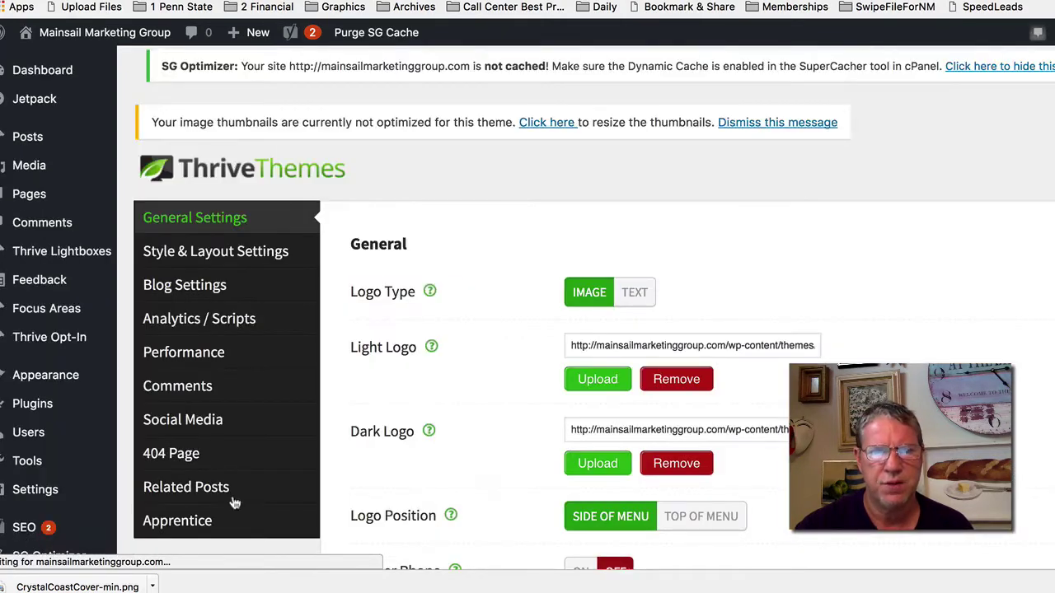
Remove the default light and dark logos from the theme's general settings.
left_click(599, 343)
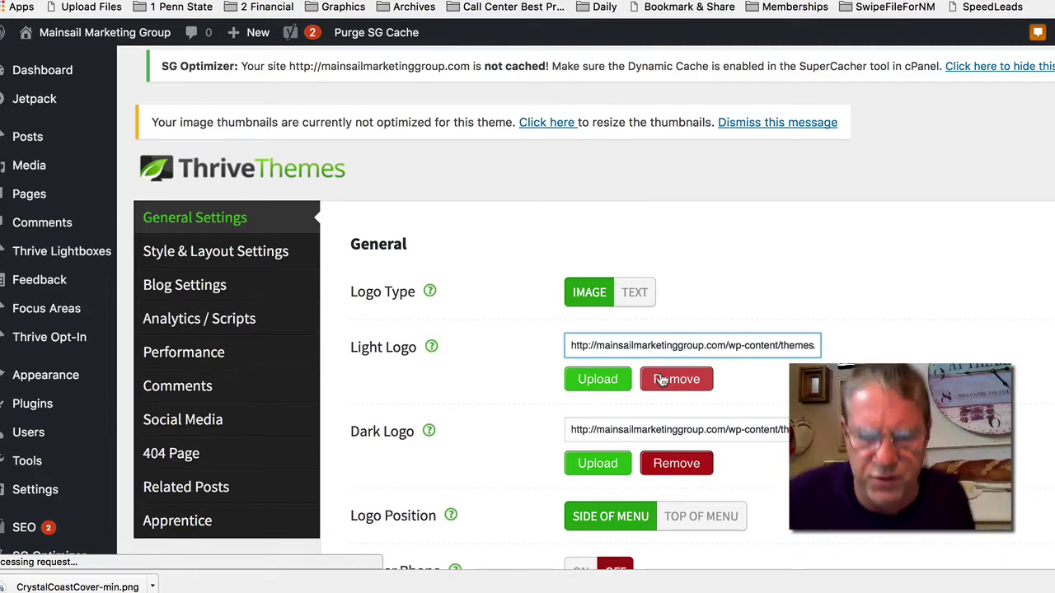
left_click(661, 379)
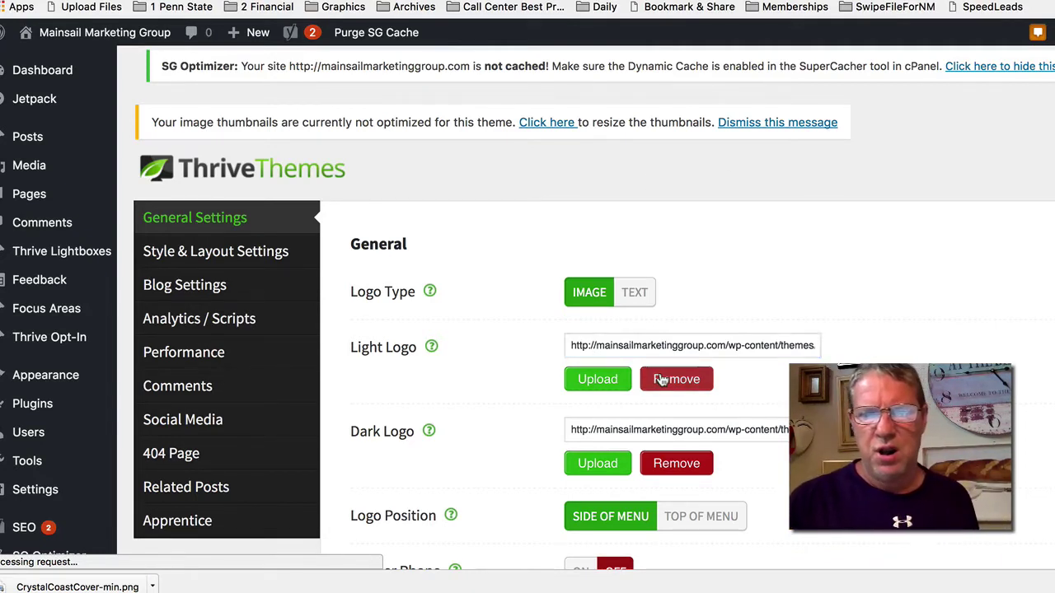
left_click(674, 463)
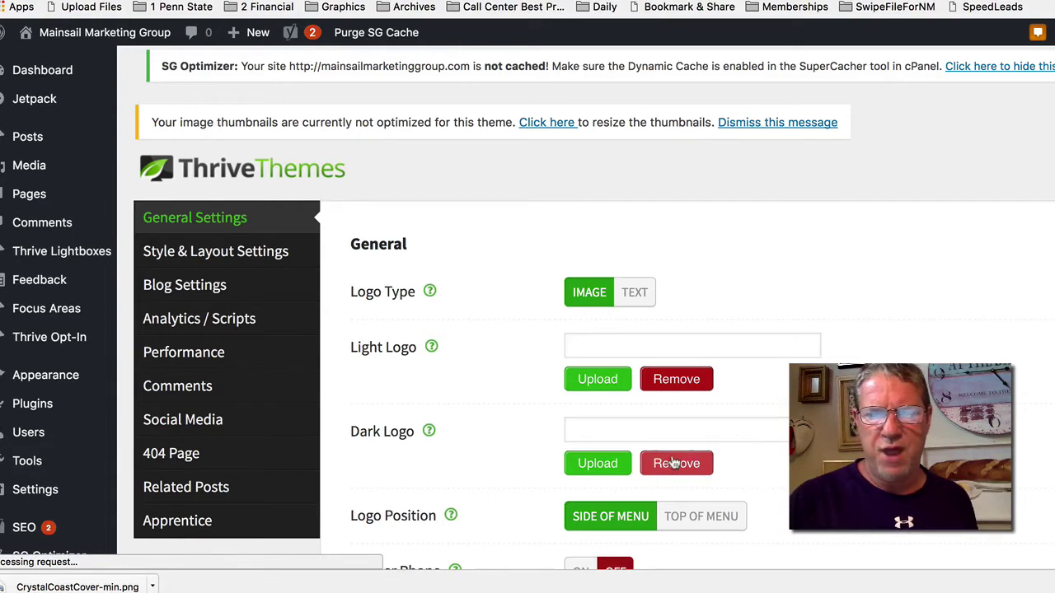
Upload MainsailMarketingGroup (1).png from the Downloads folder and use it as the Light Logo.
left_click(577, 380)
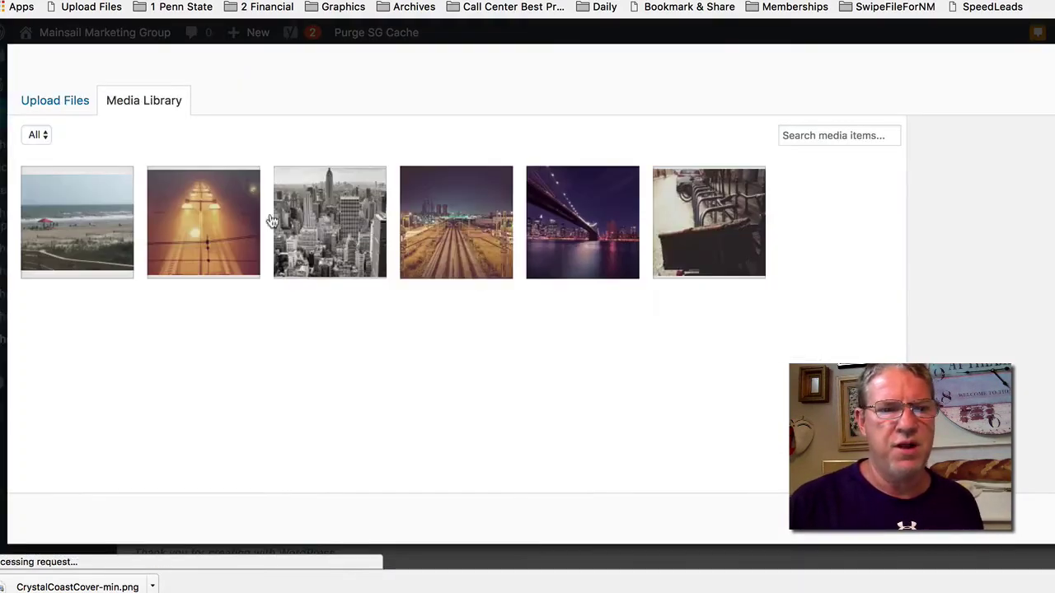
left_click(58, 102)
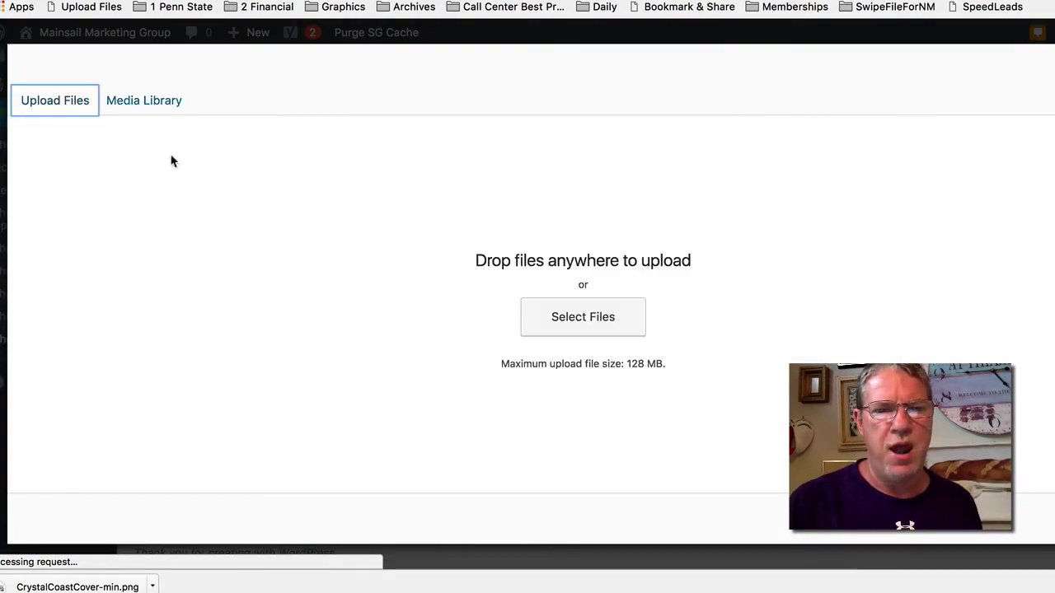
left_click(558, 318)
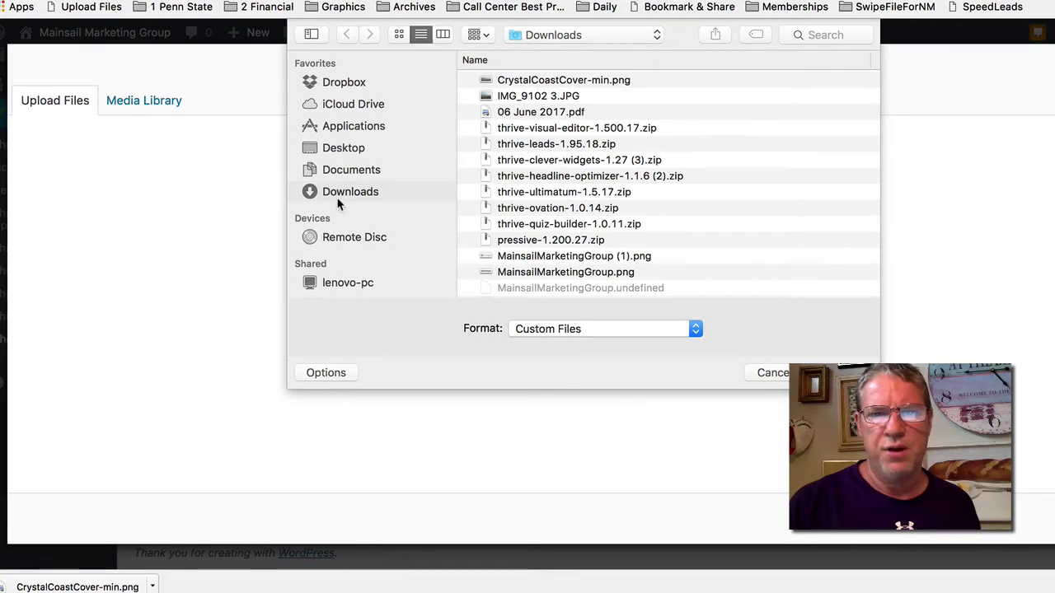
scroll(494, 198, "down", 3)
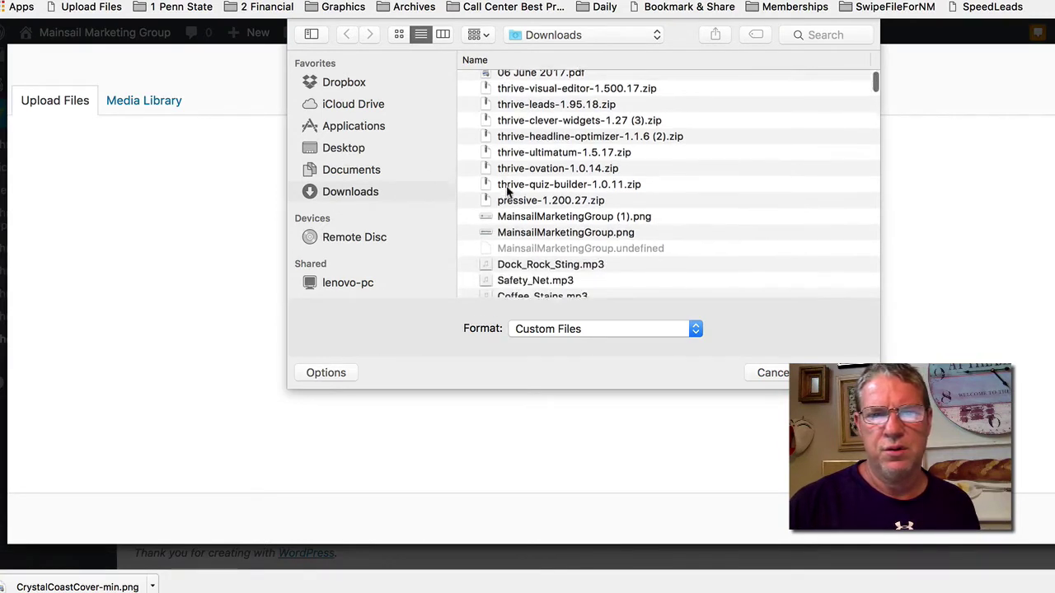
double_click(522, 209)
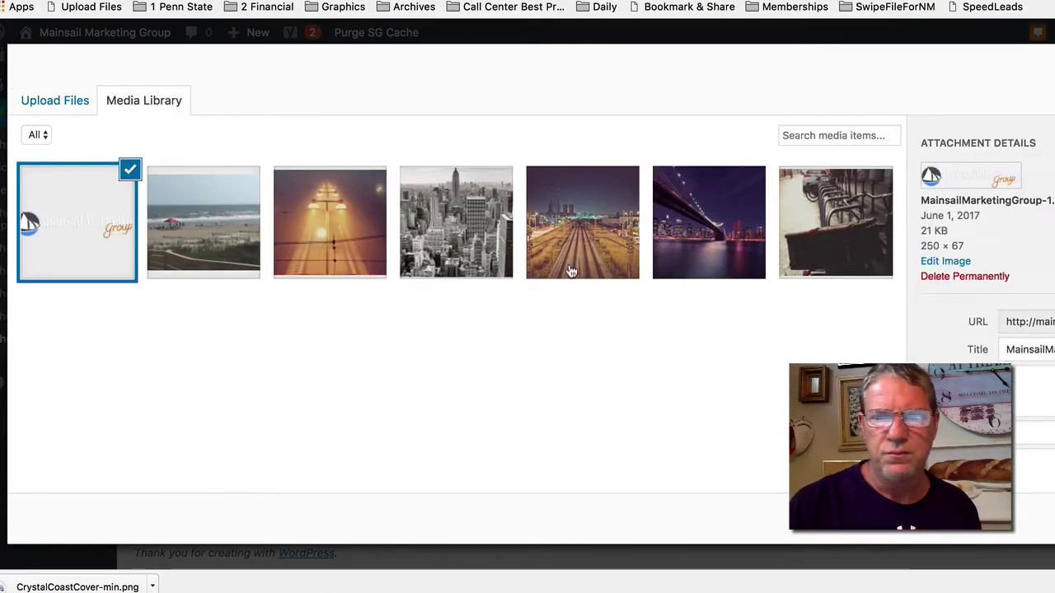
left_click(1042, 518)
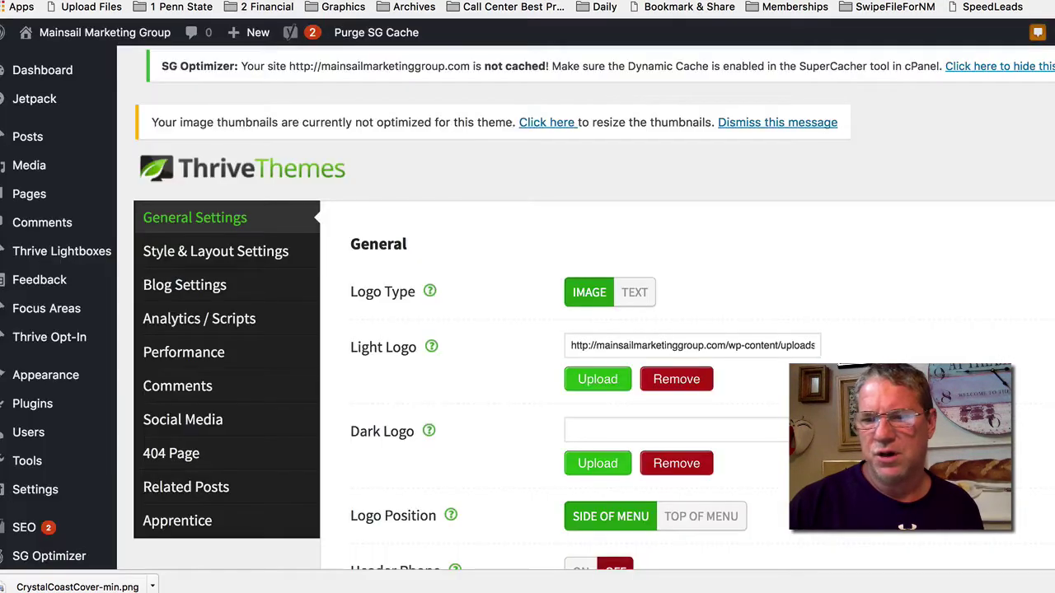
Upload MainsailMarketingGroup.png from the Downloads folder and use it as the Dark Logo.
left_click(598, 463)
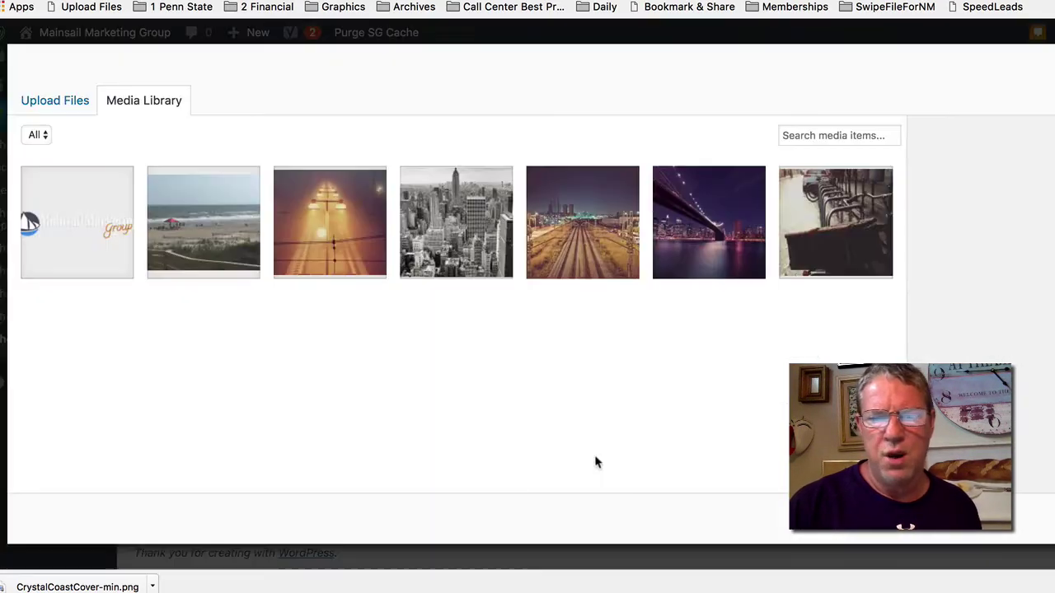
left_click(42, 113)
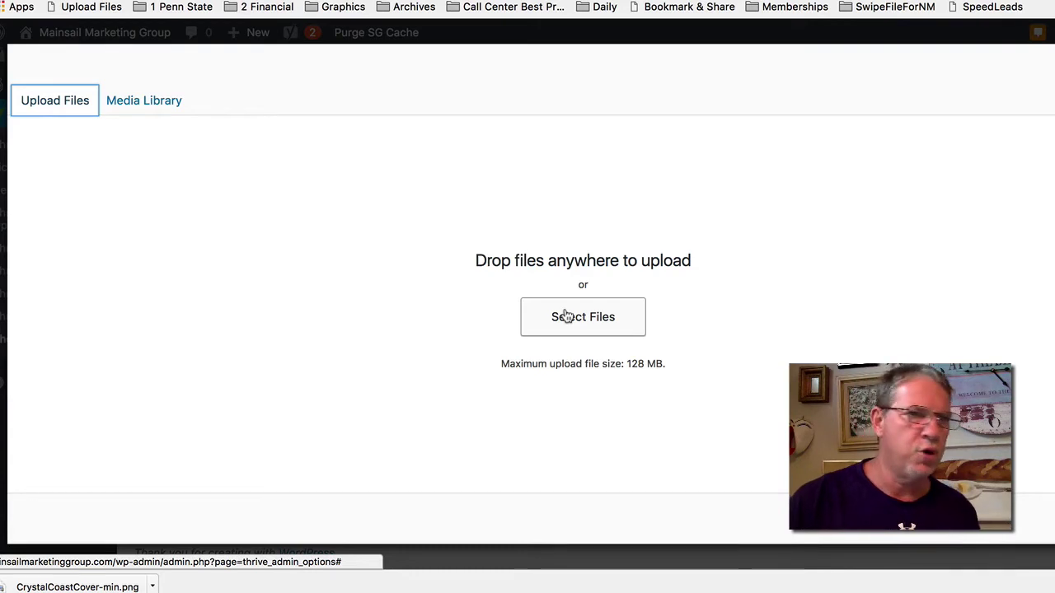
left_click(566, 317)
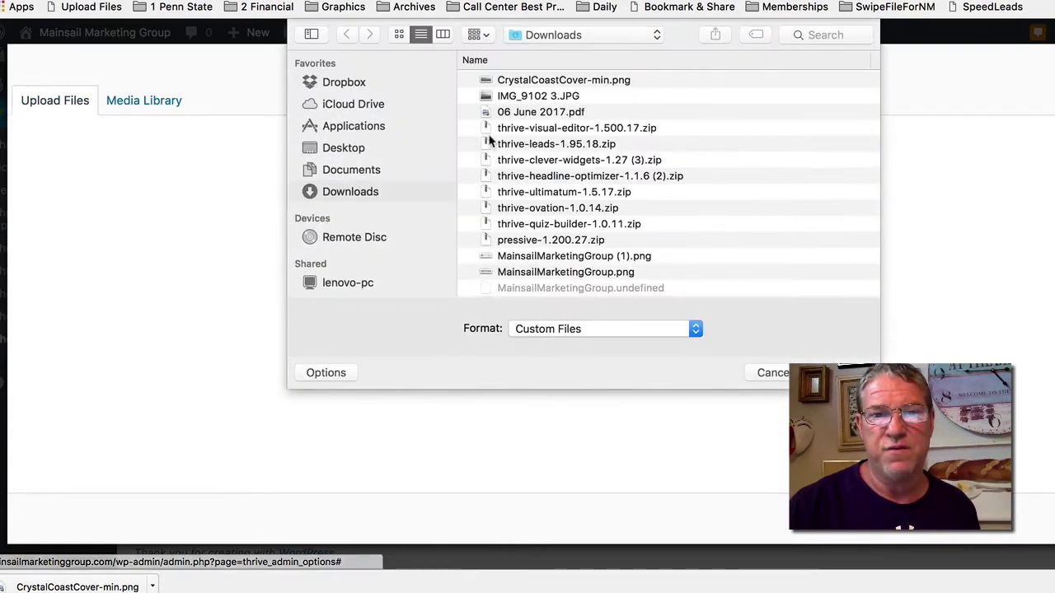
double_click(528, 274)
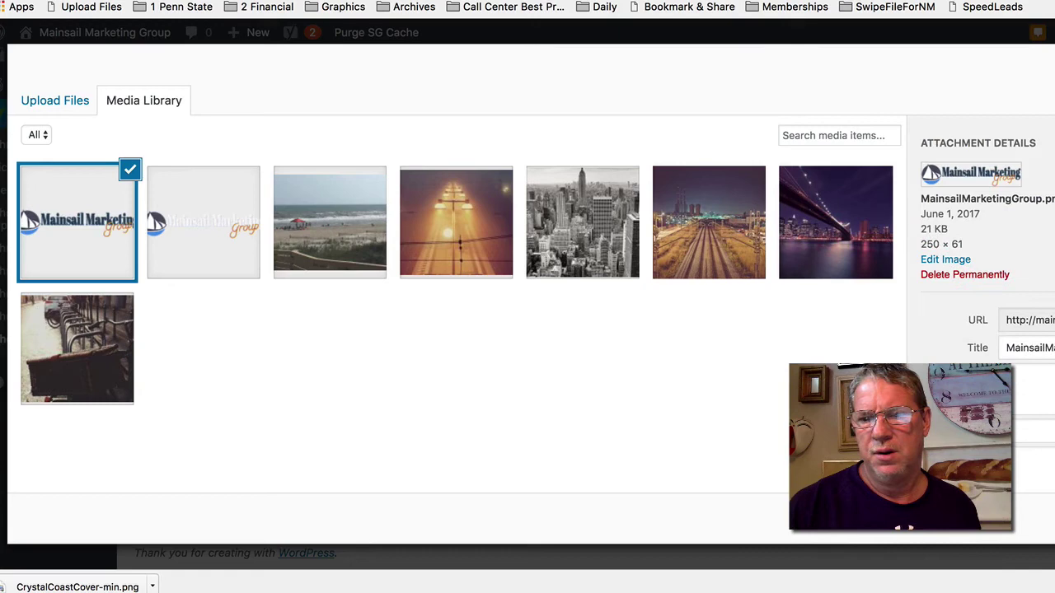
left_click(980, 519)
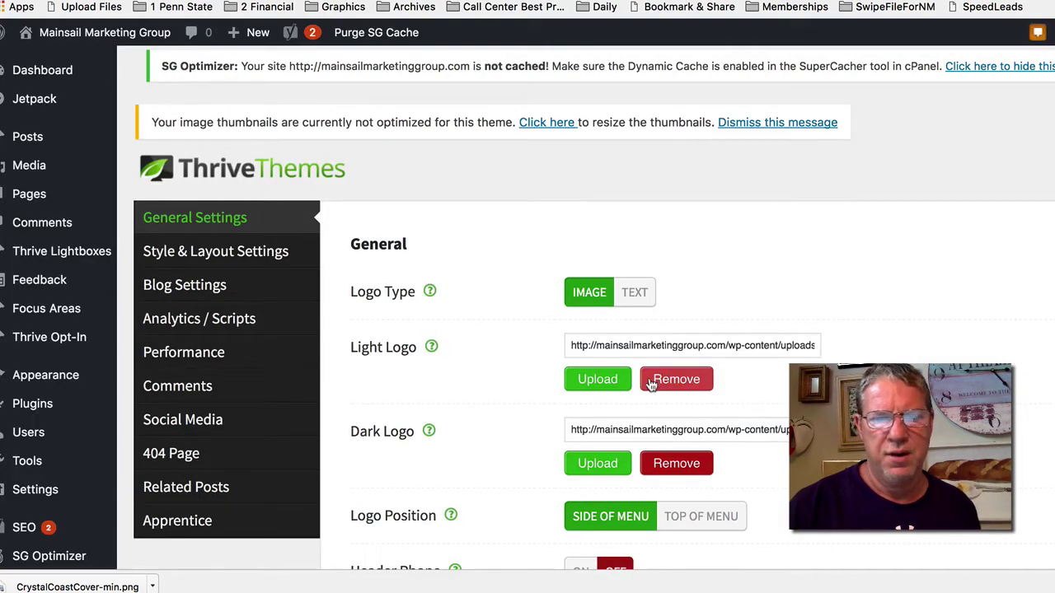
Turn on the Header Phone option in the theme's general settings.
scroll(651, 383, "down", 5)
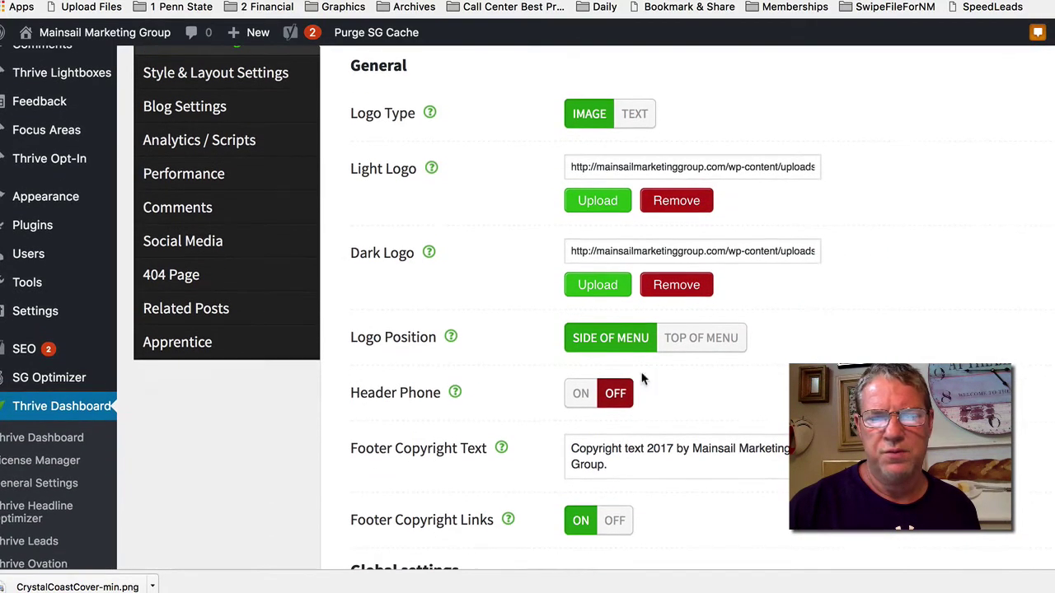
scroll(624, 330, "down", 1)
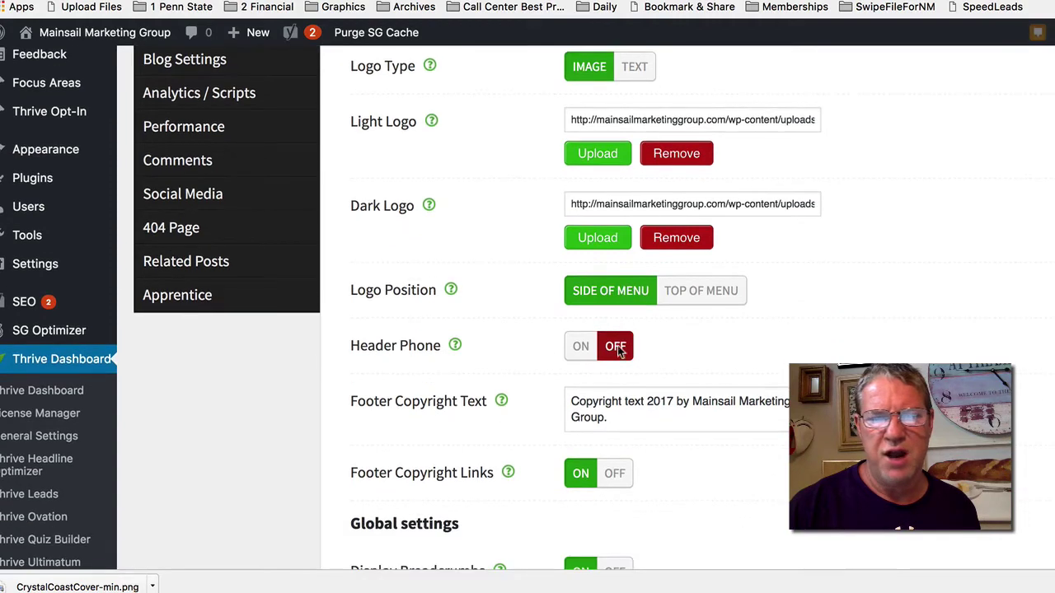
left_click(576, 347)
scroll(628, 399, "down", 4)
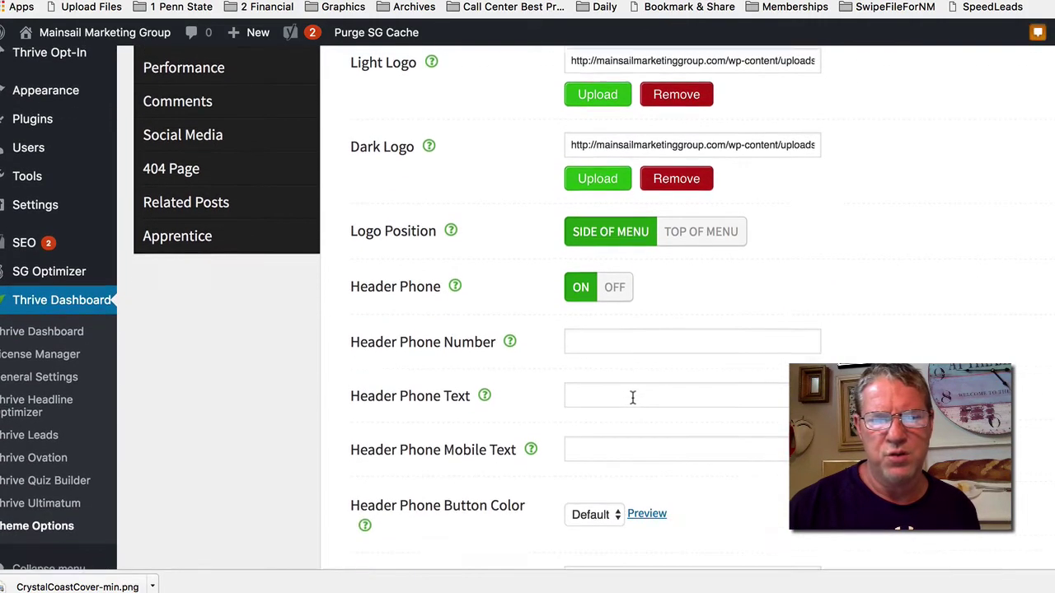
scroll(633, 402, "down", 2)
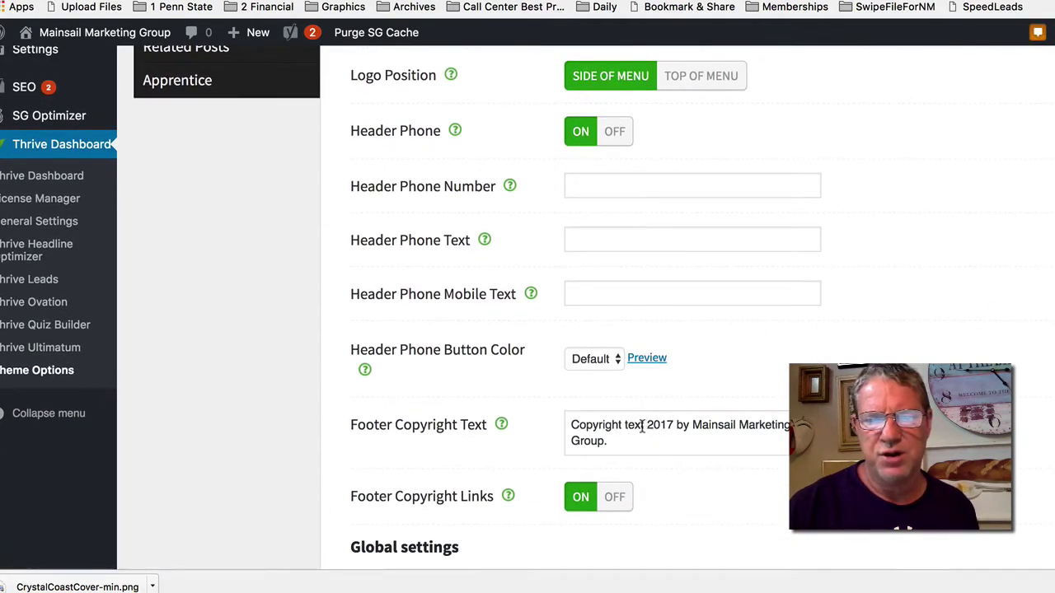
Change the Footer Copyright Text to "Copyright 2017 by Mainsail Marketing Group." and turn off Footer Copyright Links.
left_click(642, 426)
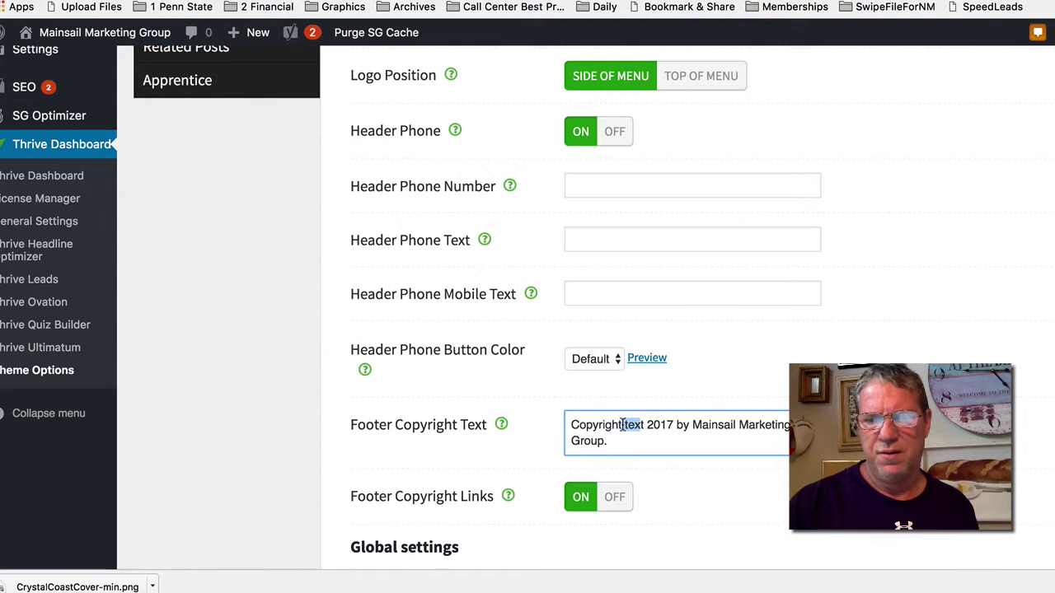
key("BackSpace")
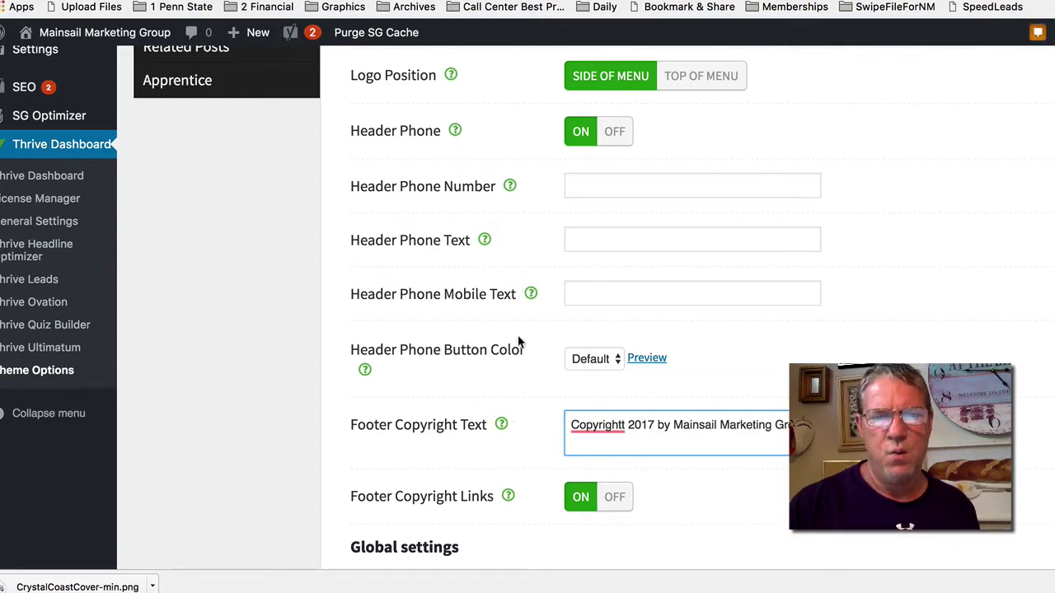
left_click(577, 500)
left_click(613, 499)
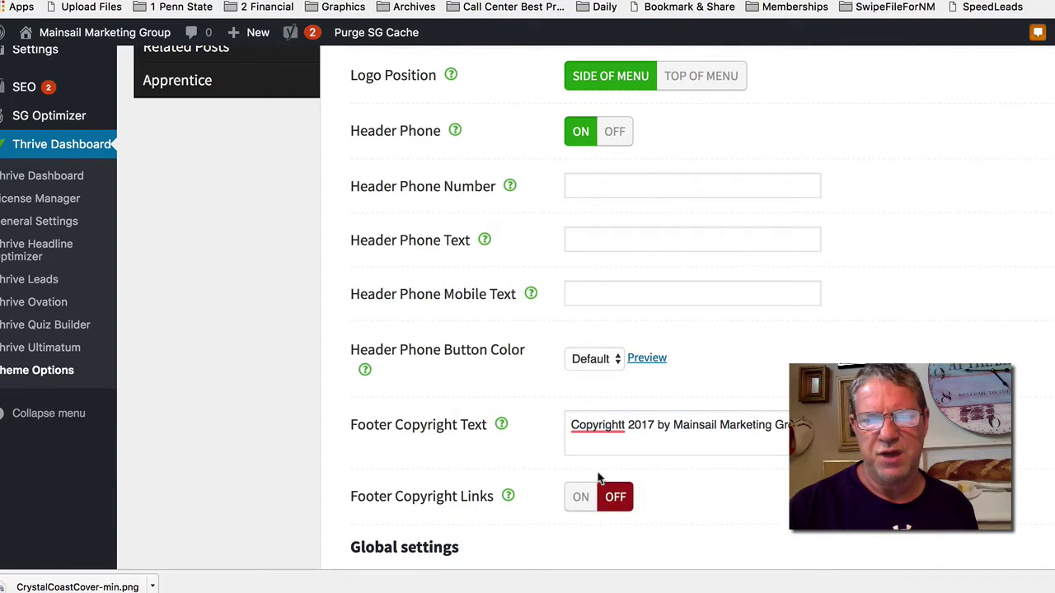
right_click(593, 425)
left_click(626, 424)
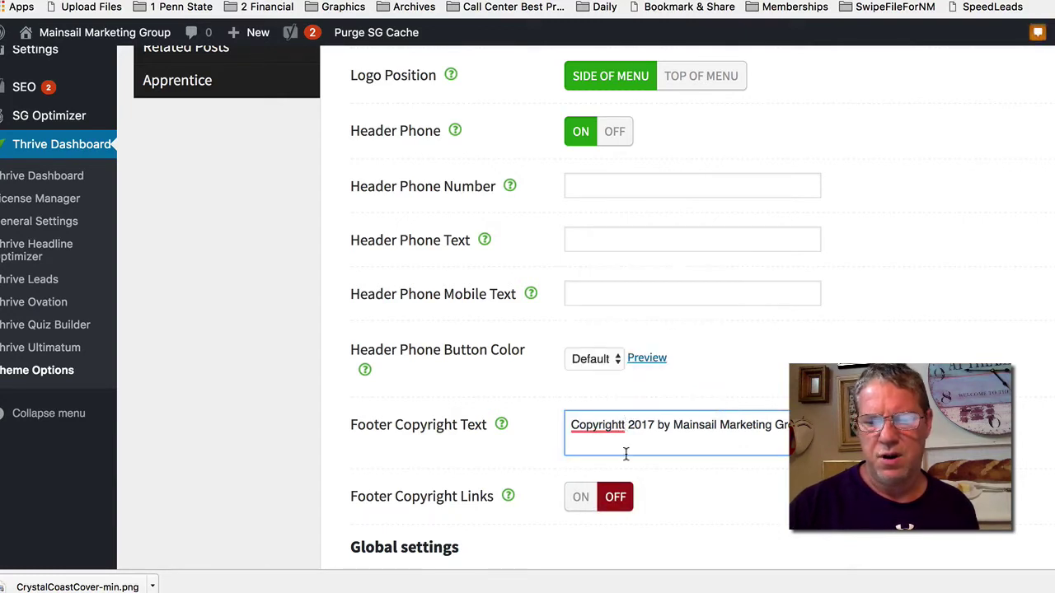
key("BackSpace")
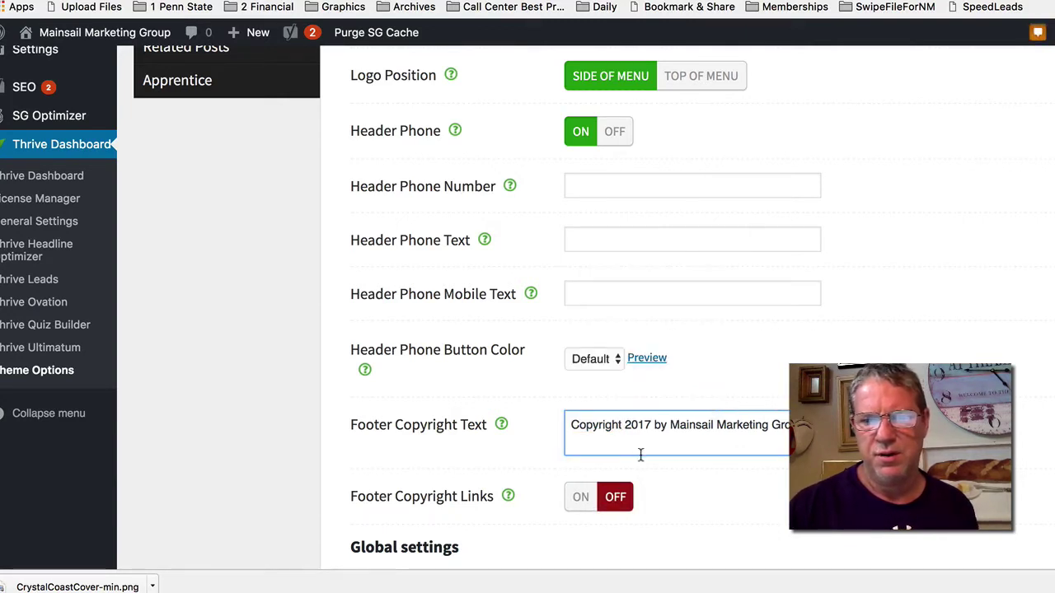
scroll(577, 462, "down", 5)
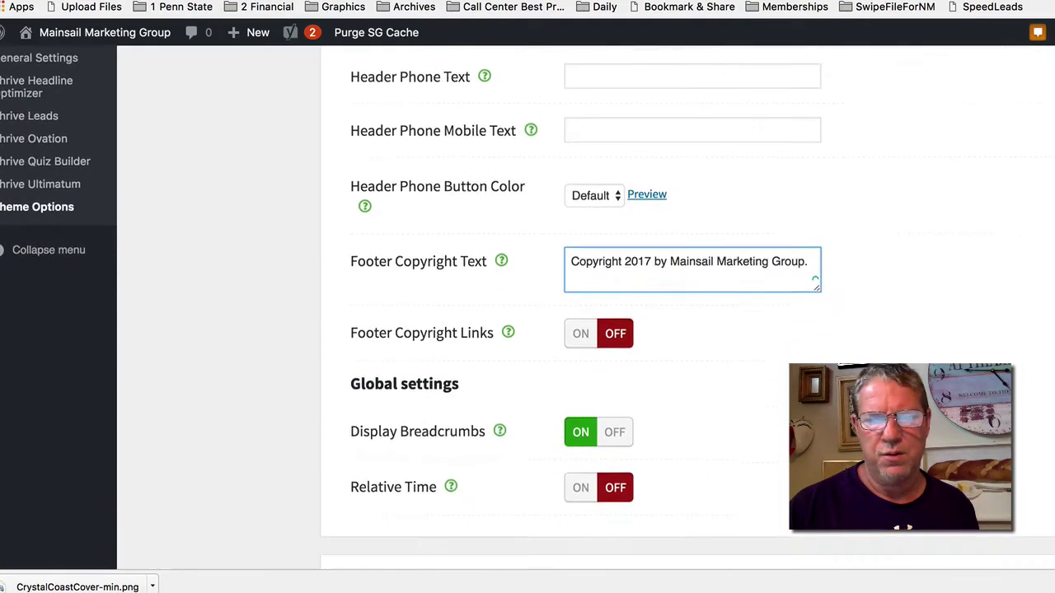
scroll(577, 462, "up", 3)
scroll(577, 329, "up", 1)
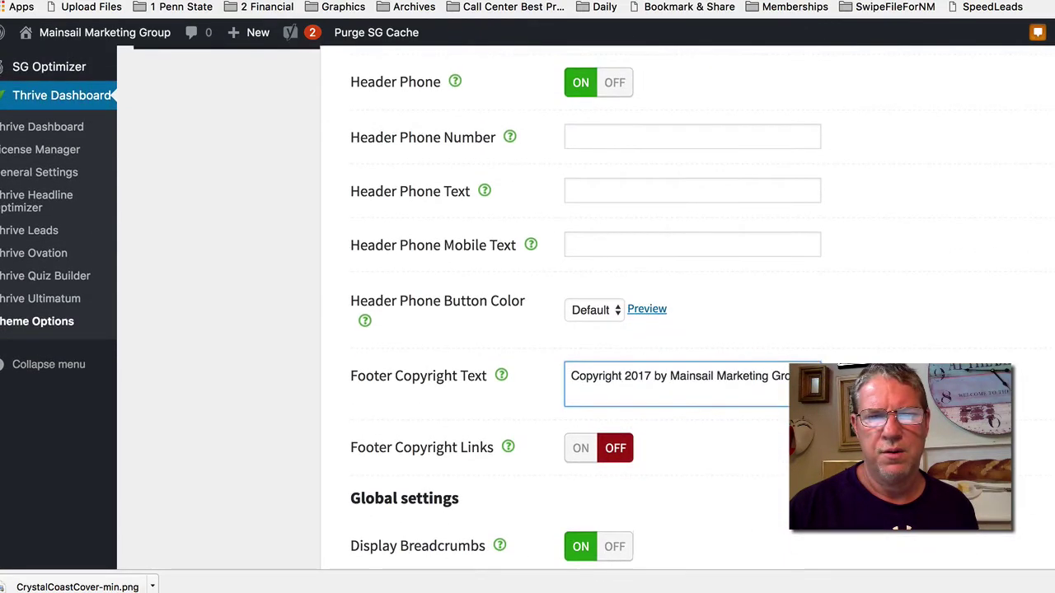
left_click(617, 310)
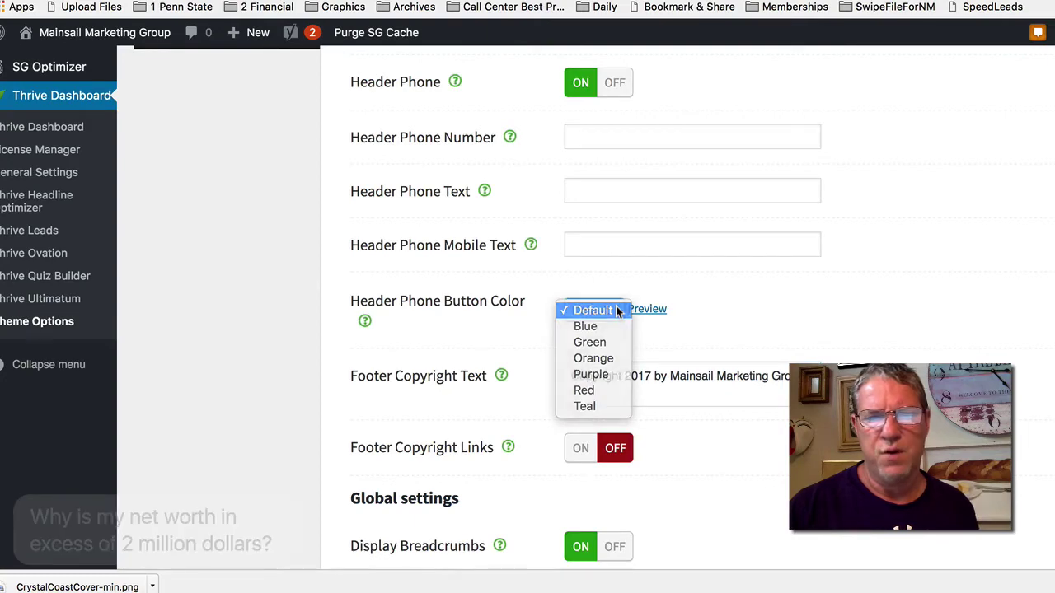
left_click(617, 310)
Turn off the Header Phone option and save the theme's general settings.
scroll(936, 330, "up", 2)
scroll(936, 337, "up", 3)
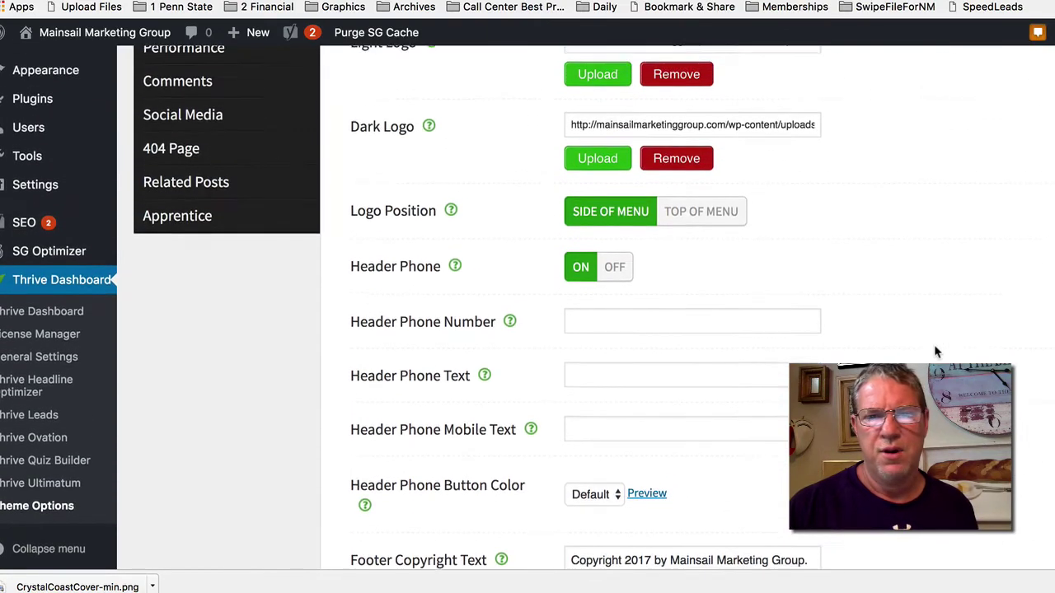
scroll(934, 344, "down", 1)
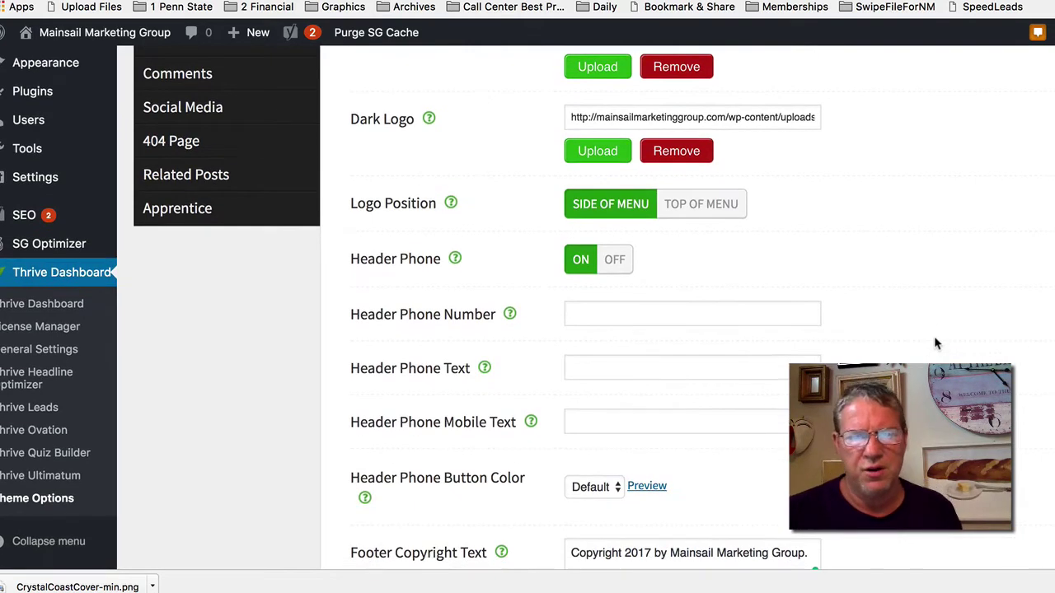
scroll(934, 344, "down", 1)
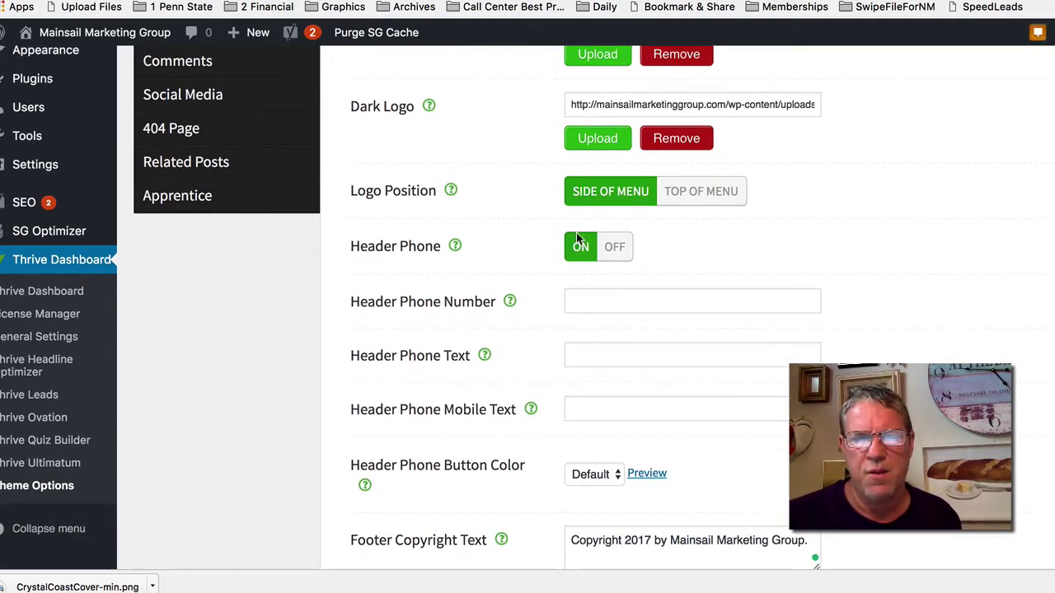
left_click(613, 246)
scroll(645, 373, "down", 1)
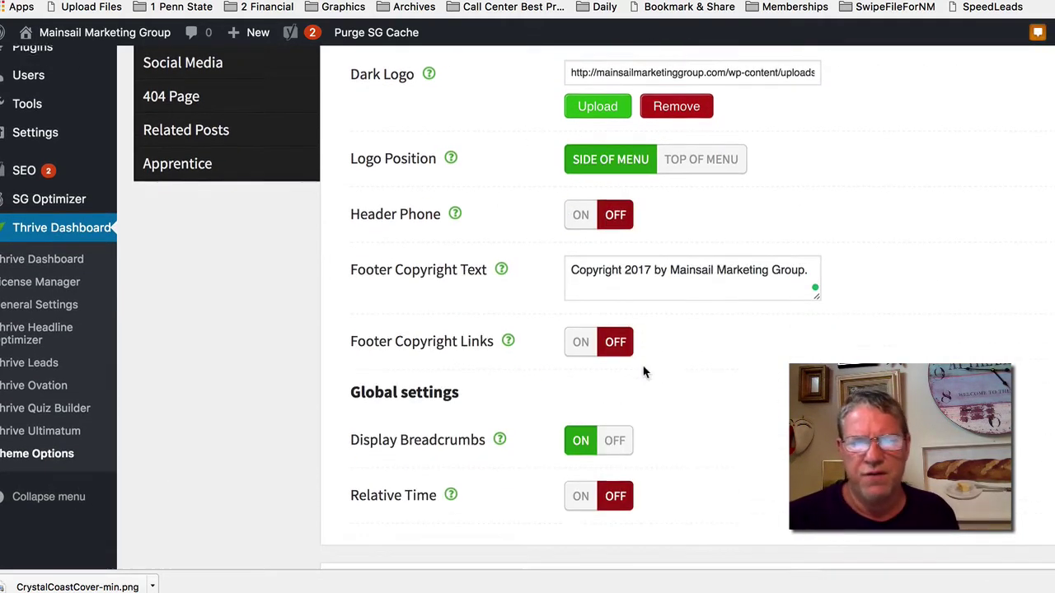
scroll(646, 372, "down", 3)
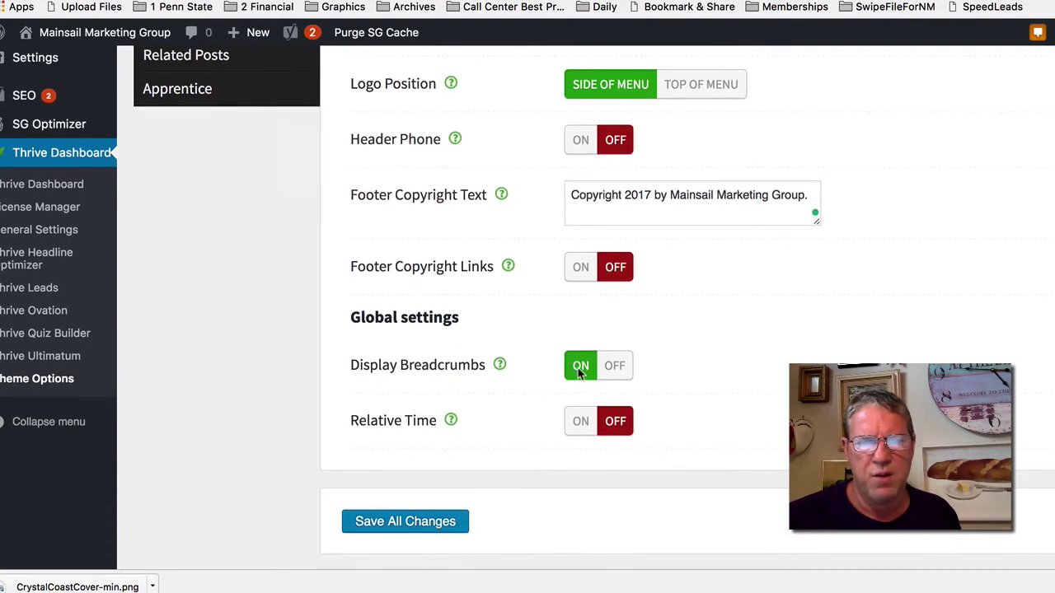
scroll(612, 388, "down", 1)
scroll(613, 387, "up", 2)
scroll(612, 388, "down", 3)
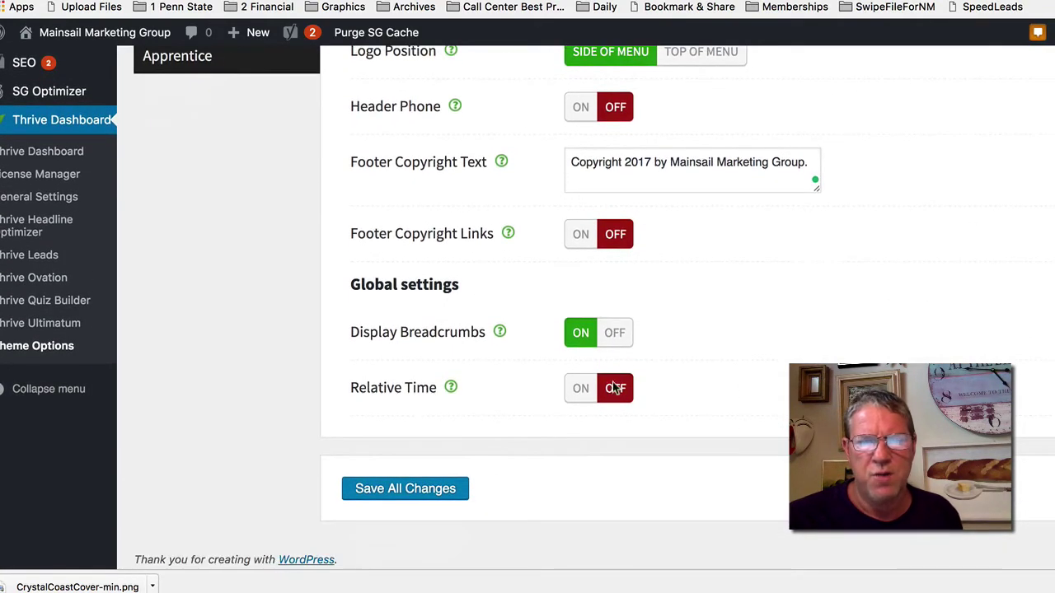
left_click(423, 500)
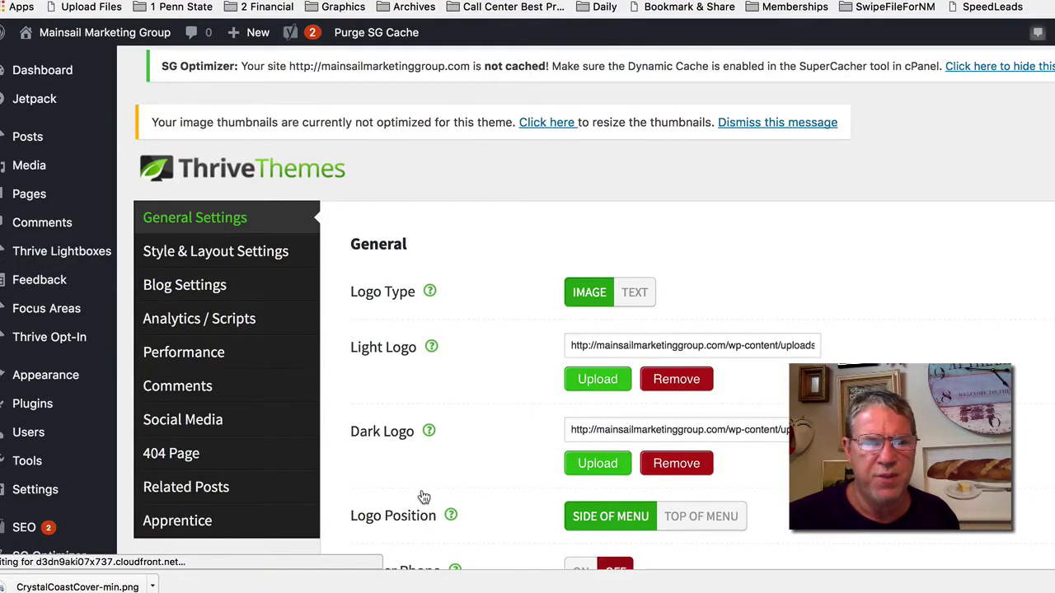
Set the theme's color scheme to Blue in the Style & Layout Settings and save the changes.
left_click(264, 251)
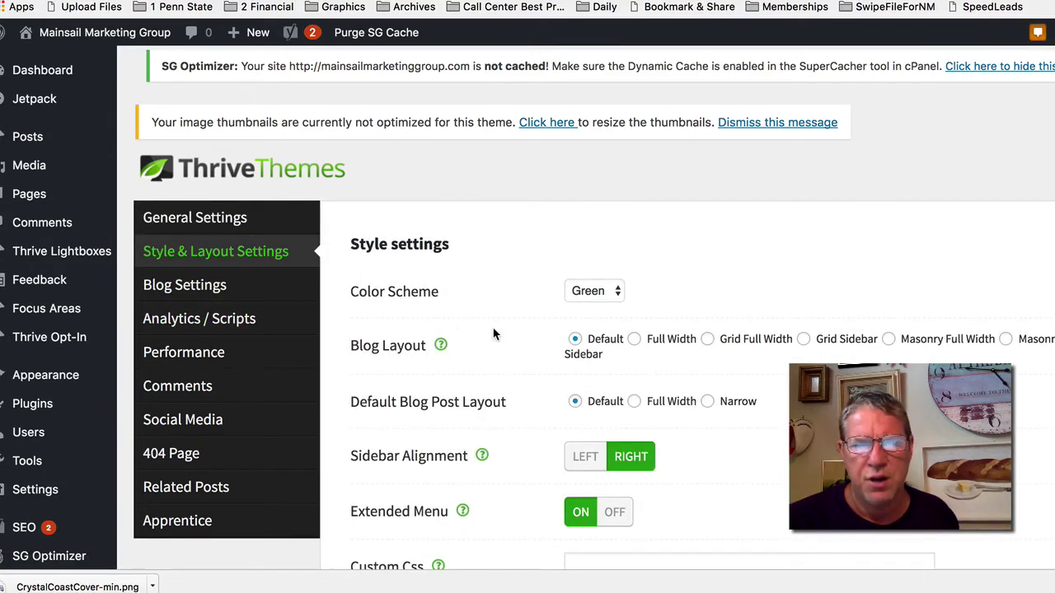
left_click(616, 286)
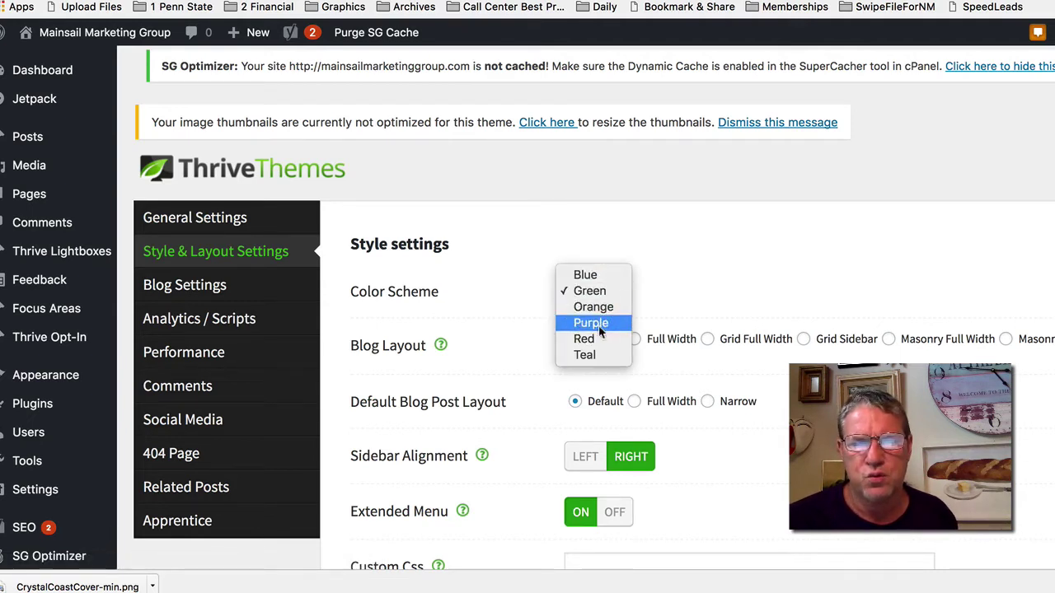
left_click(591, 275)
scroll(762, 398, "down", 3)
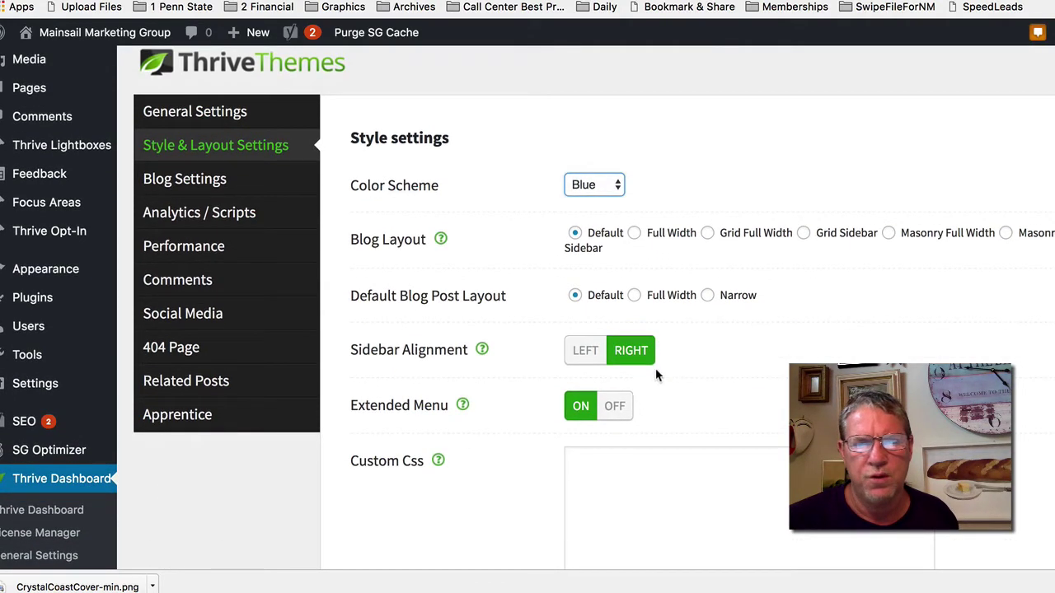
scroll(637, 398, "down", 9)
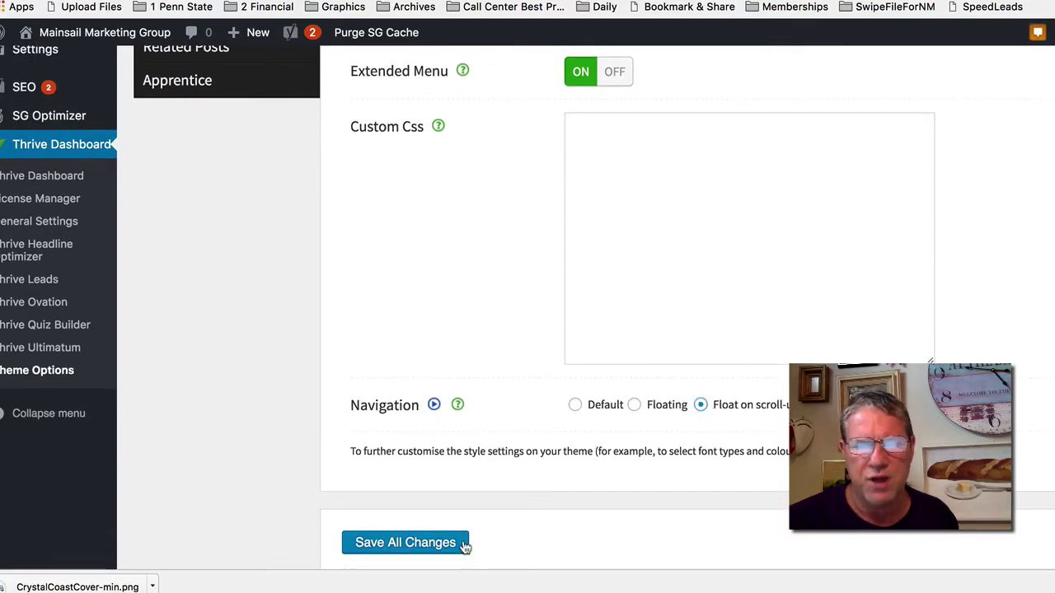
left_click(403, 543)
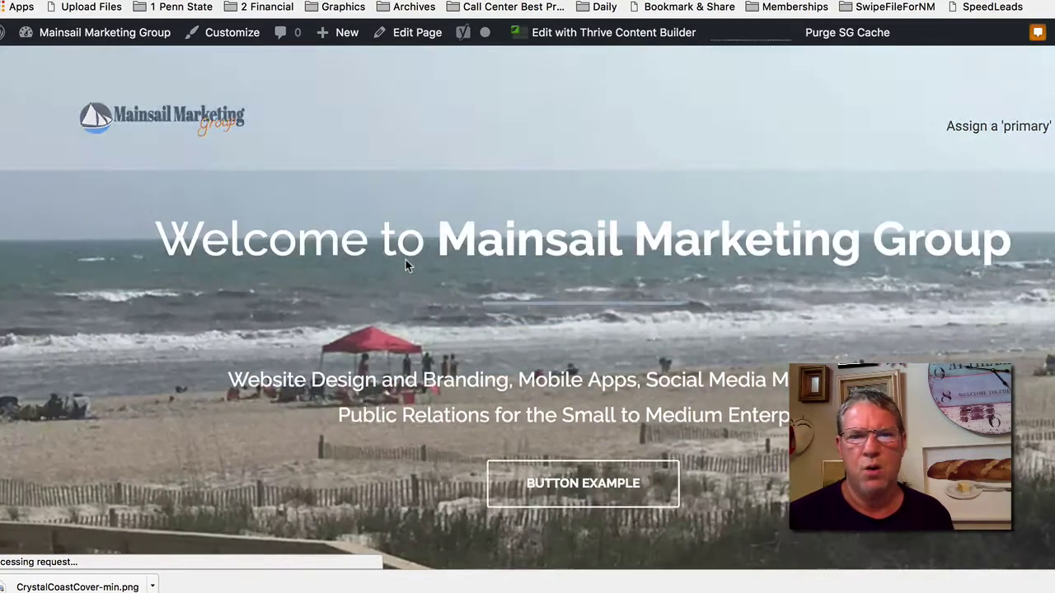
Examine how the header and logo behave on the live homepage while moving through the page.
scroll(405, 265, "down", 10)
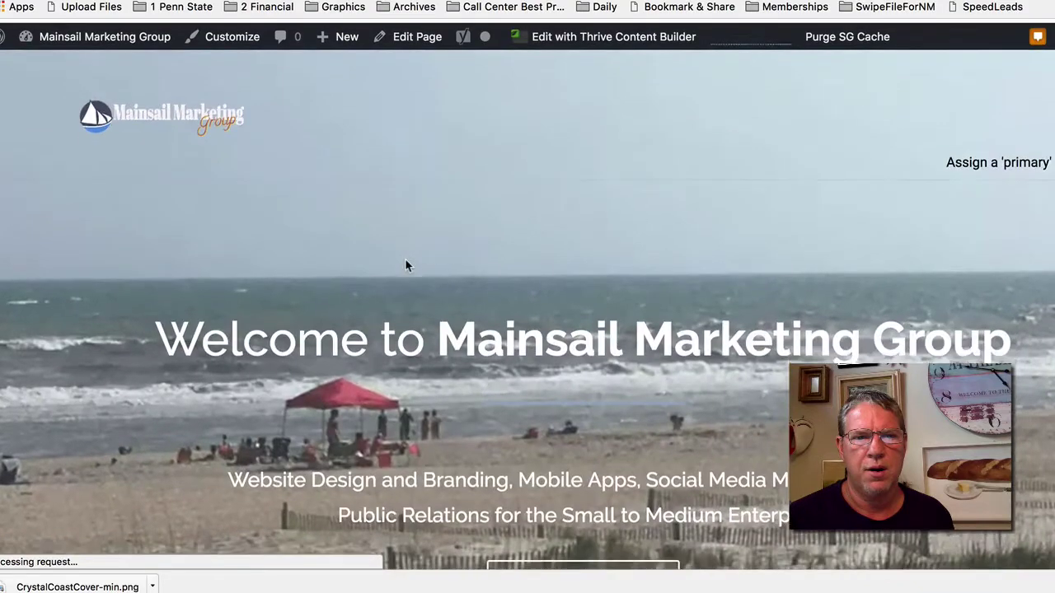
scroll(404, 258, "down", 5)
scroll(405, 260, "down", 5)
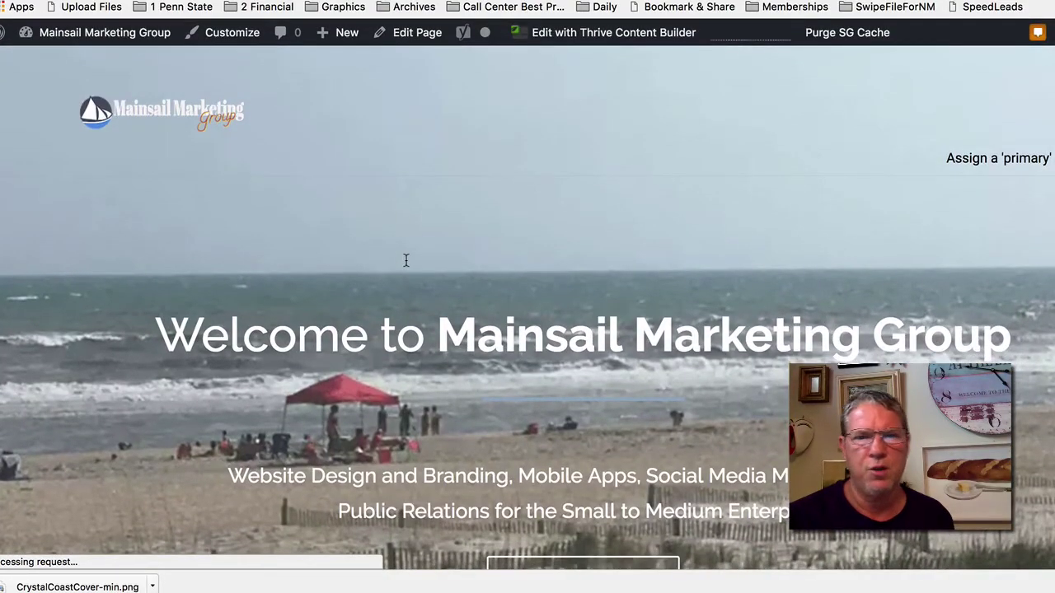
scroll(405, 261, "down", 3)
scroll(406, 263, "down", 5)
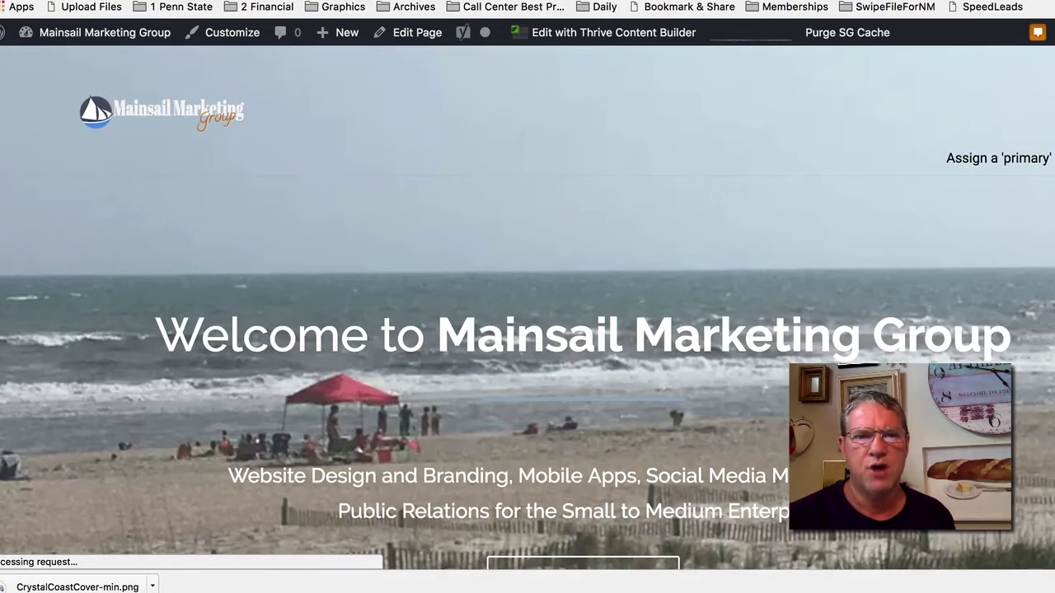
Return to the theme's style settings, set Navigation to Floating and save the changes.
key("ctrl+shift+Tab")
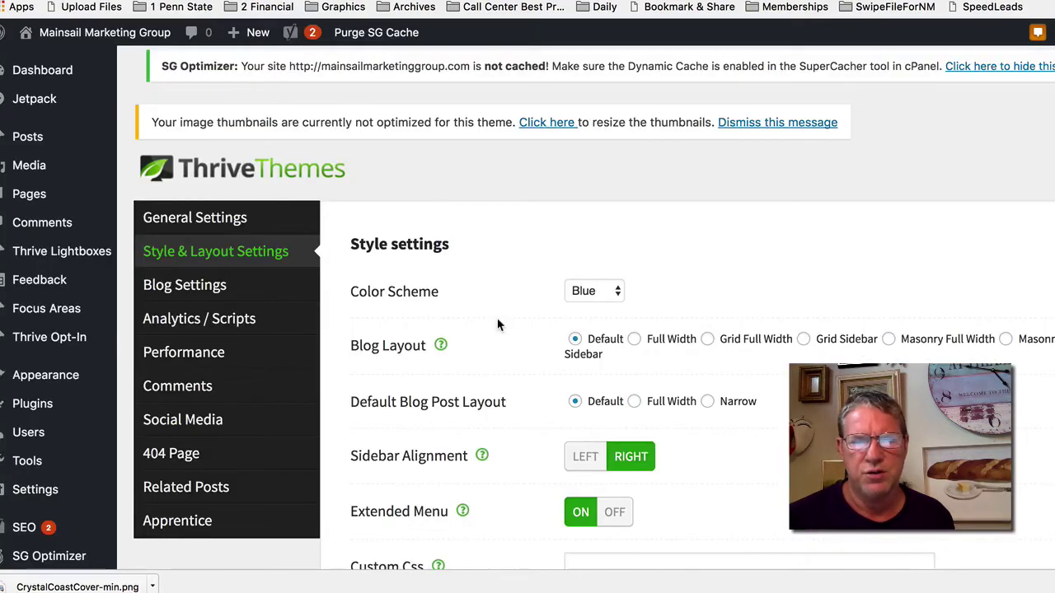
scroll(498, 324, "down", 5)
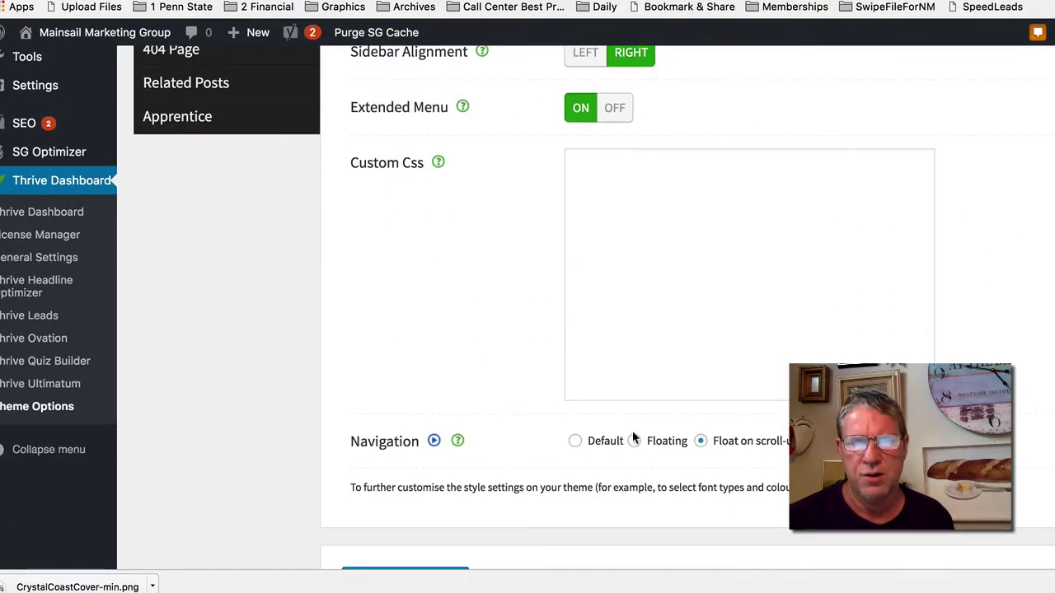
scroll(644, 477, "down", 1)
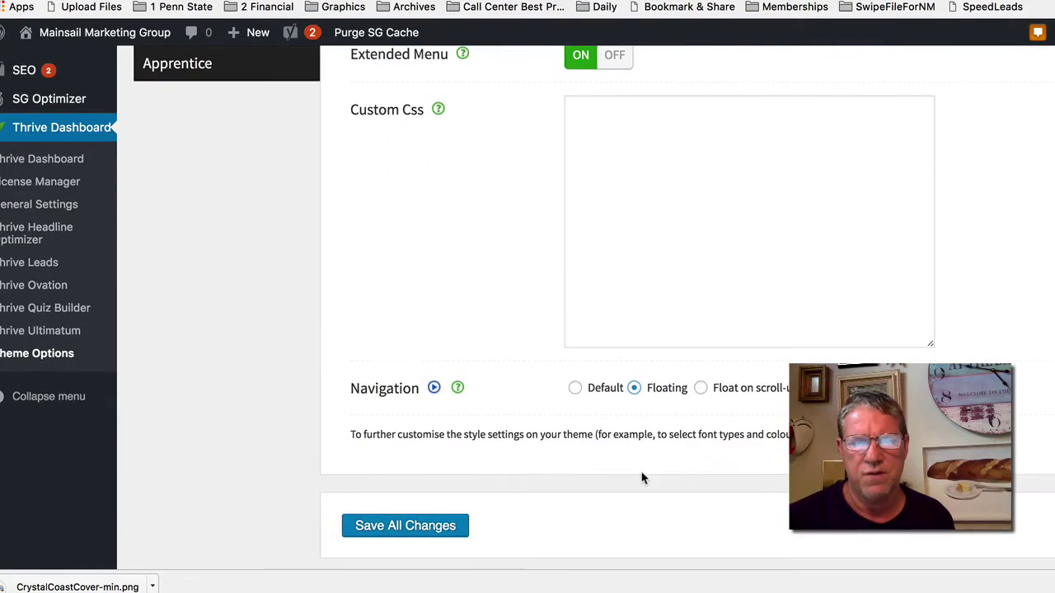
left_click(379, 532)
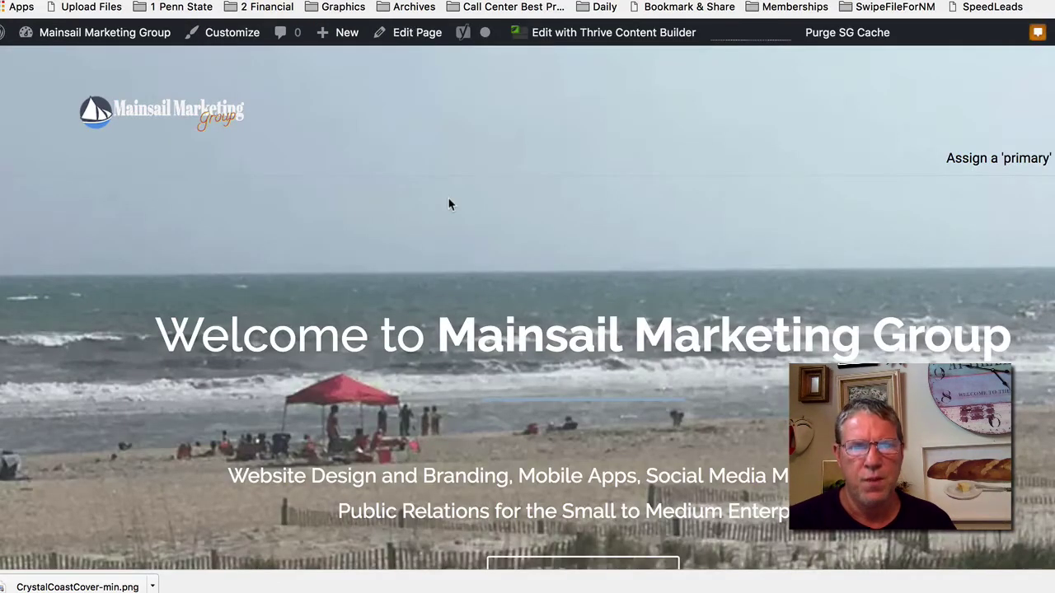
Check the floating navigation and the light and dark logos over the homepage's header image and content.
left_click(129, 60)
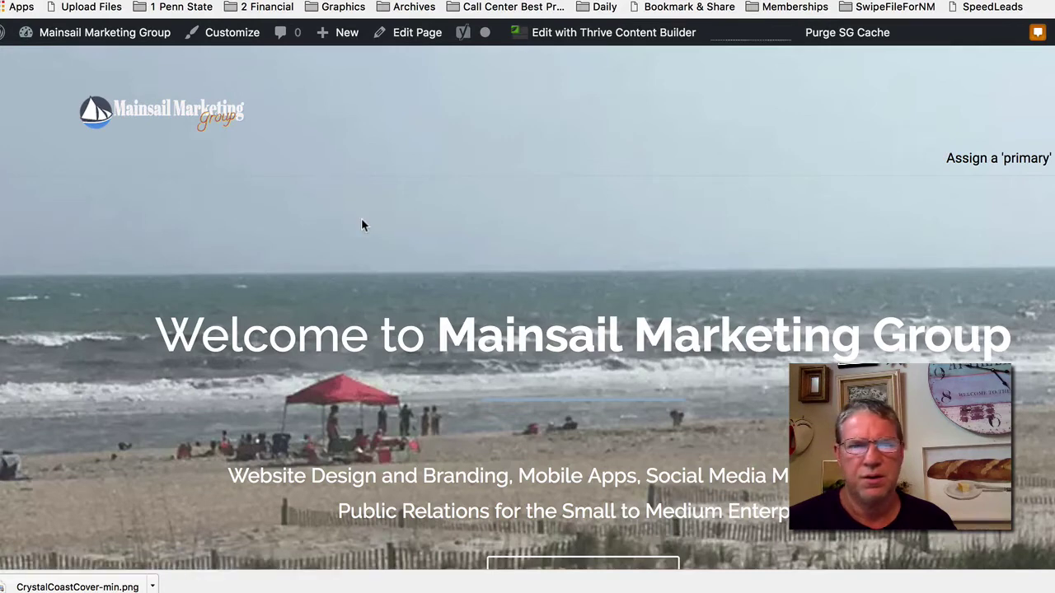
scroll(361, 225, "down", 5)
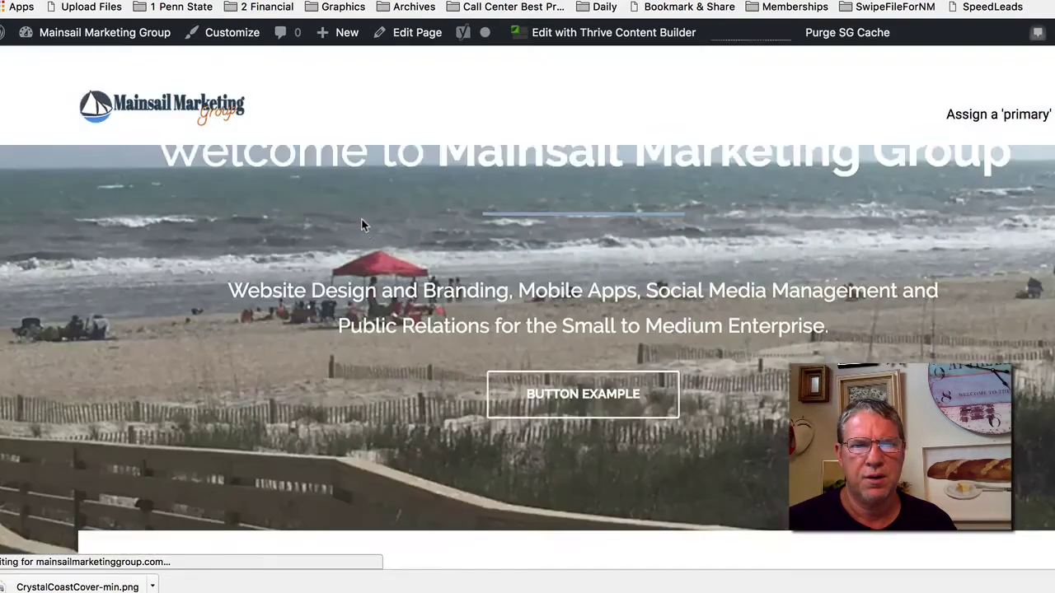
scroll(362, 221, "down", 3)
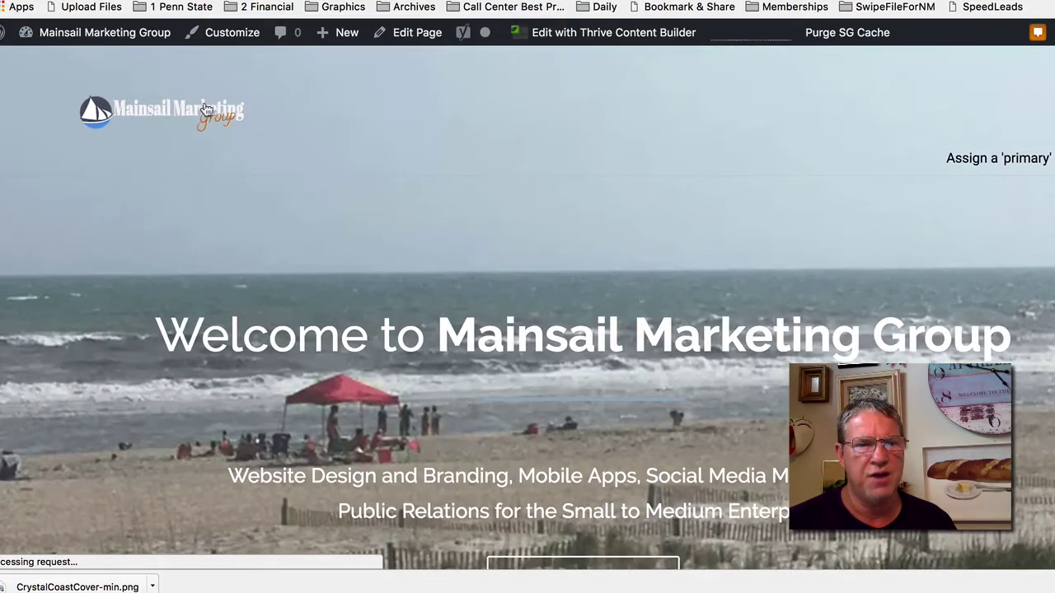
scroll(224, 140, "down", 4)
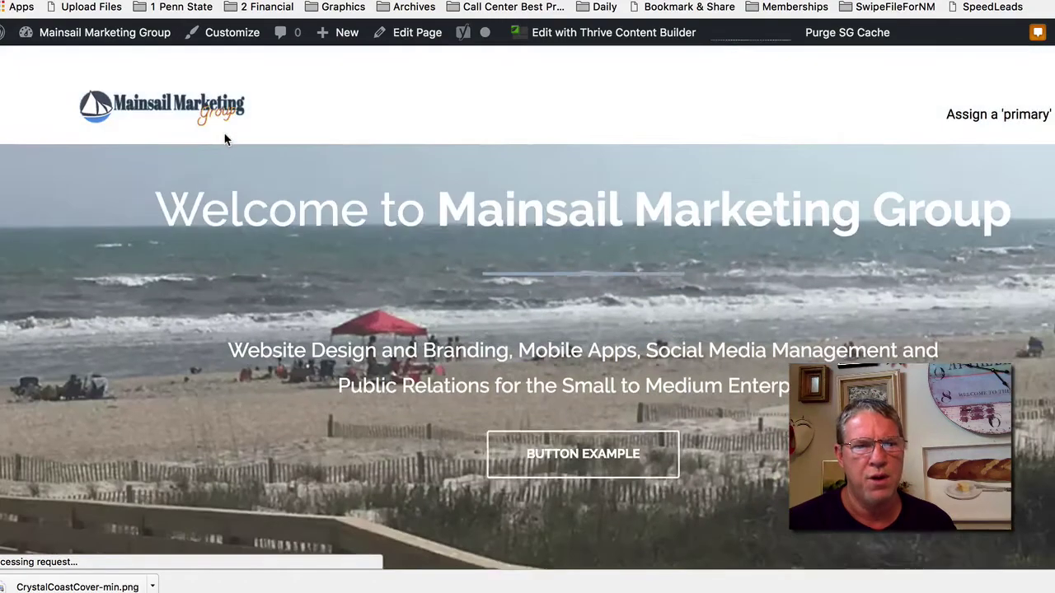
scroll(224, 140, "down", 3)
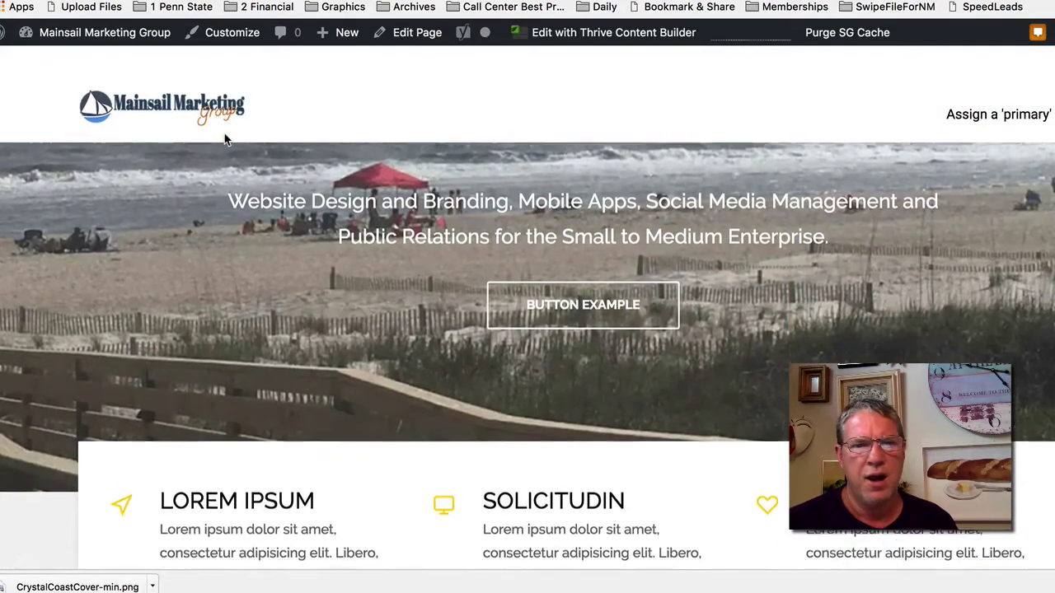
scroll(224, 139, "up", 5)
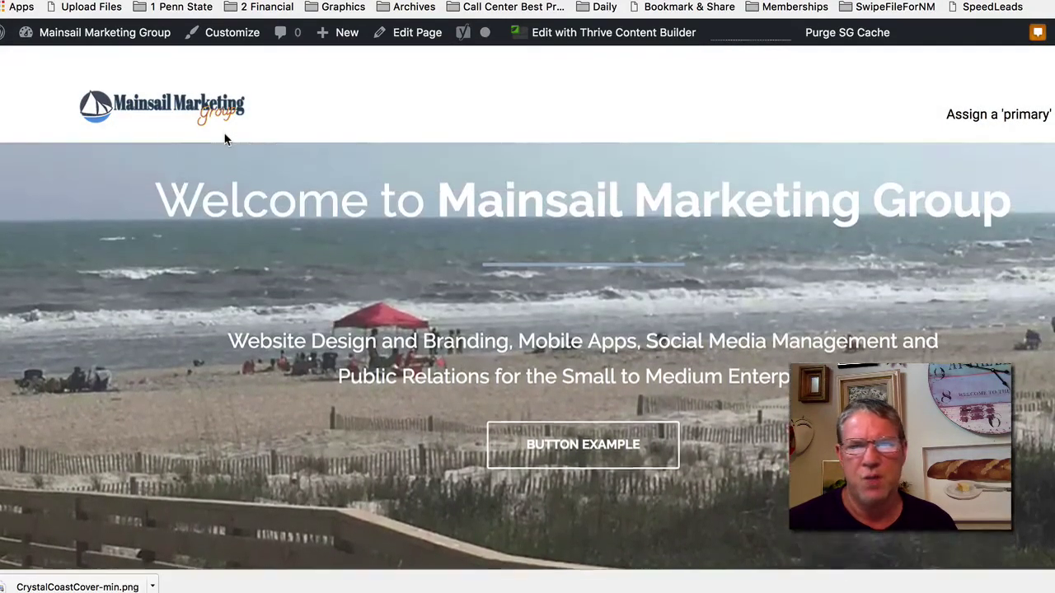
scroll(224, 139, "down", 2)
scroll(224, 139, "up", 1)
scroll(224, 138, "down", 5)
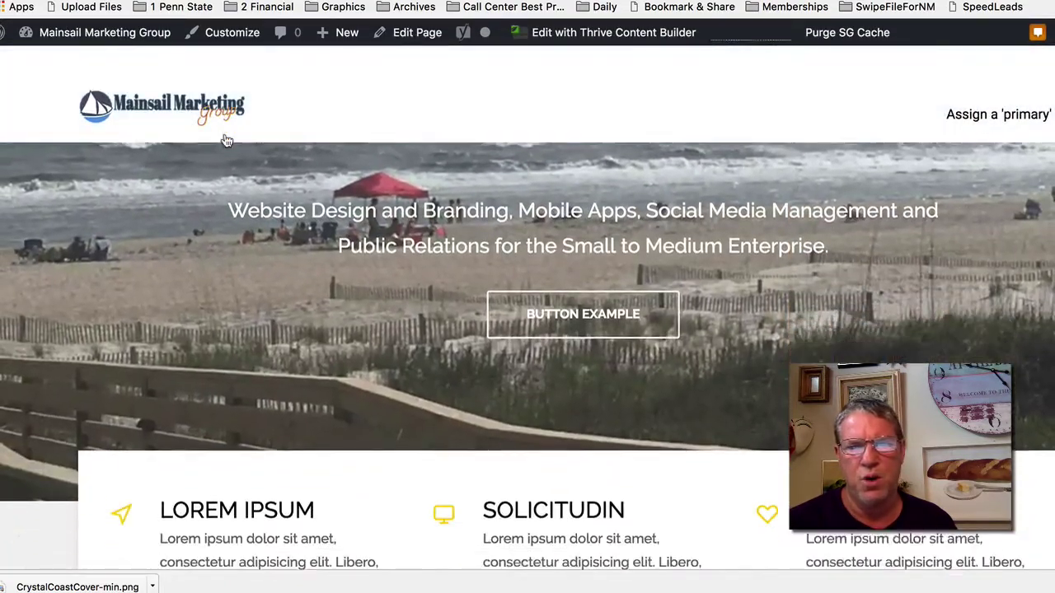
scroll(227, 140, "up", 4)
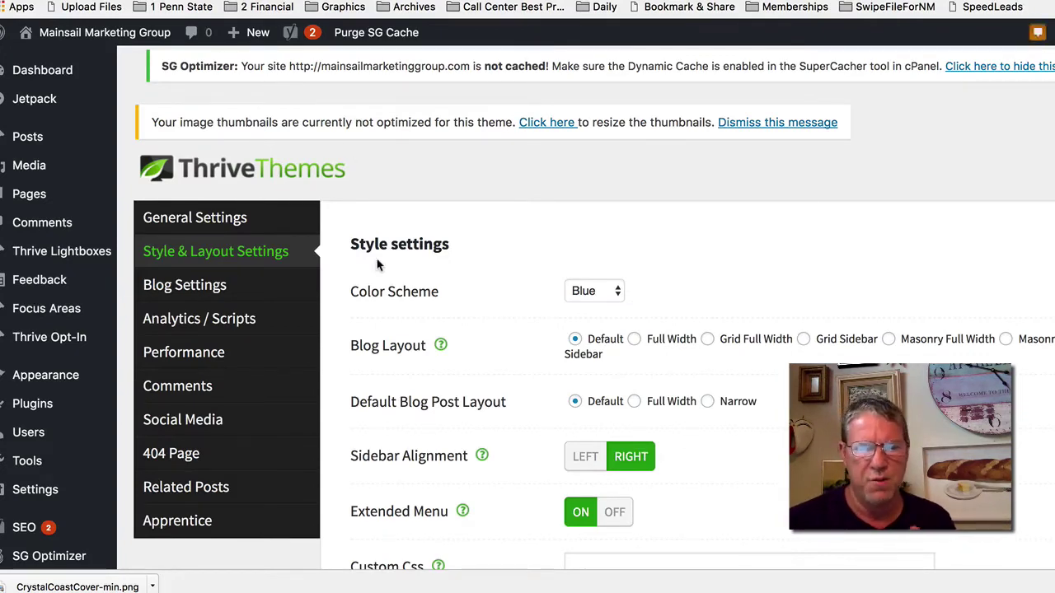
In the theme's Blog Settings, turn Post Date off under Meta info and save all changes.
scroll(378, 263, "down", 2)
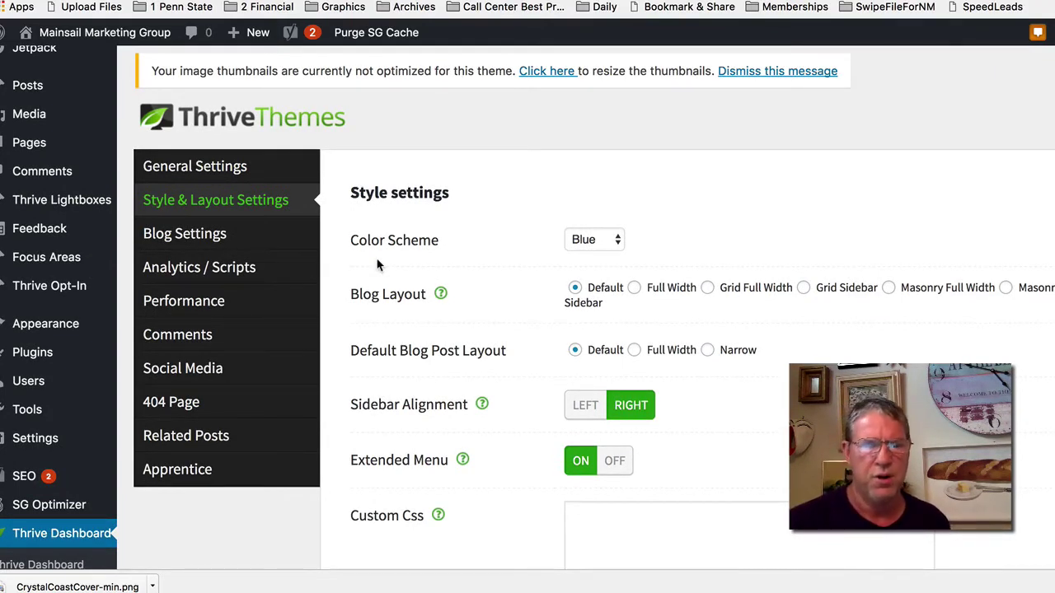
left_click(164, 231)
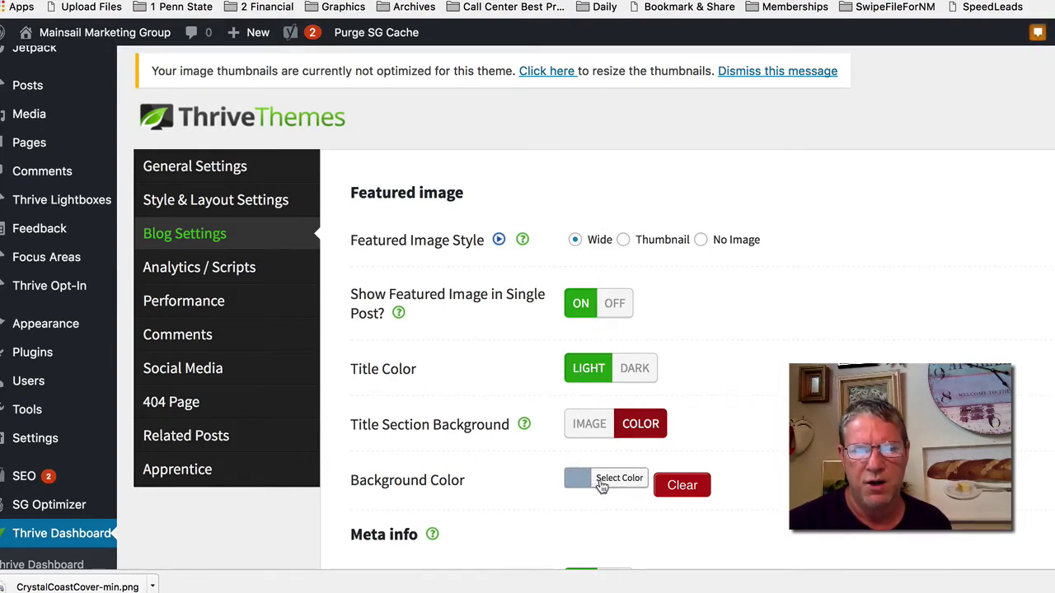
scroll(540, 433, "down", 5)
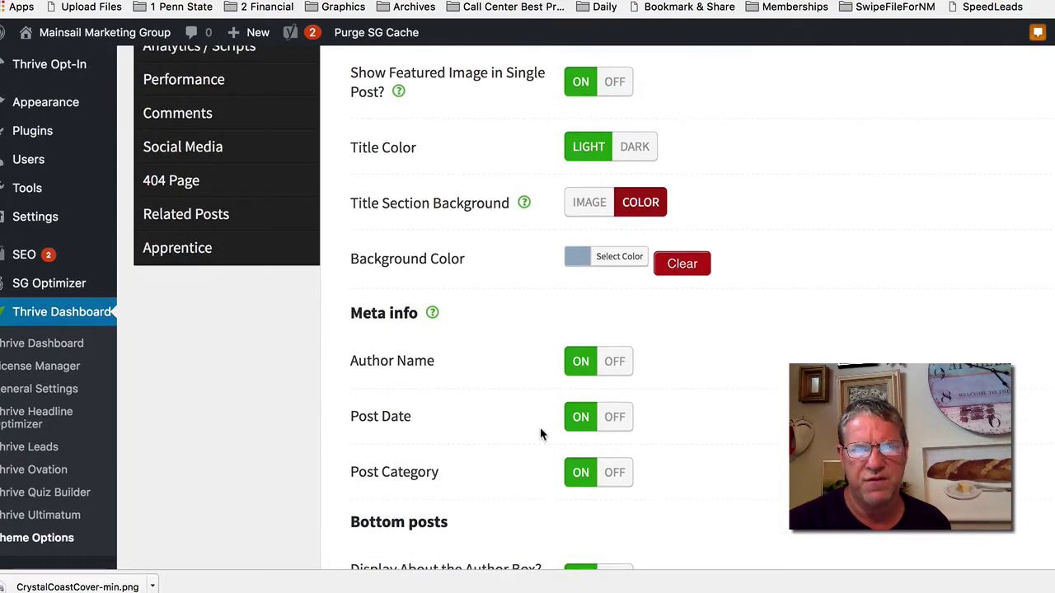
left_click(618, 415)
scroll(618, 412, "down", 4)
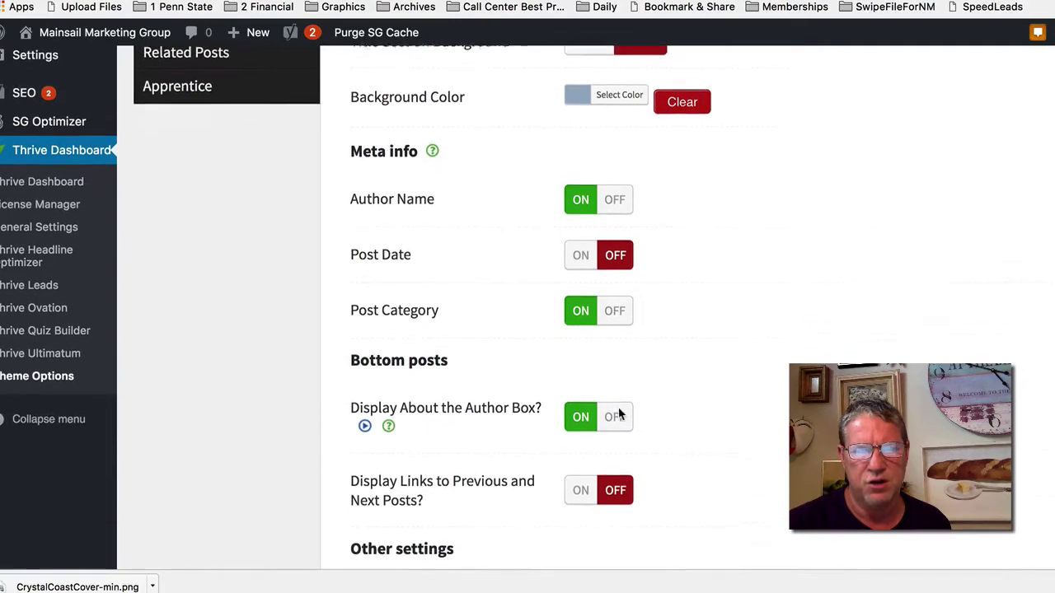
scroll(618, 407, "down", 1)
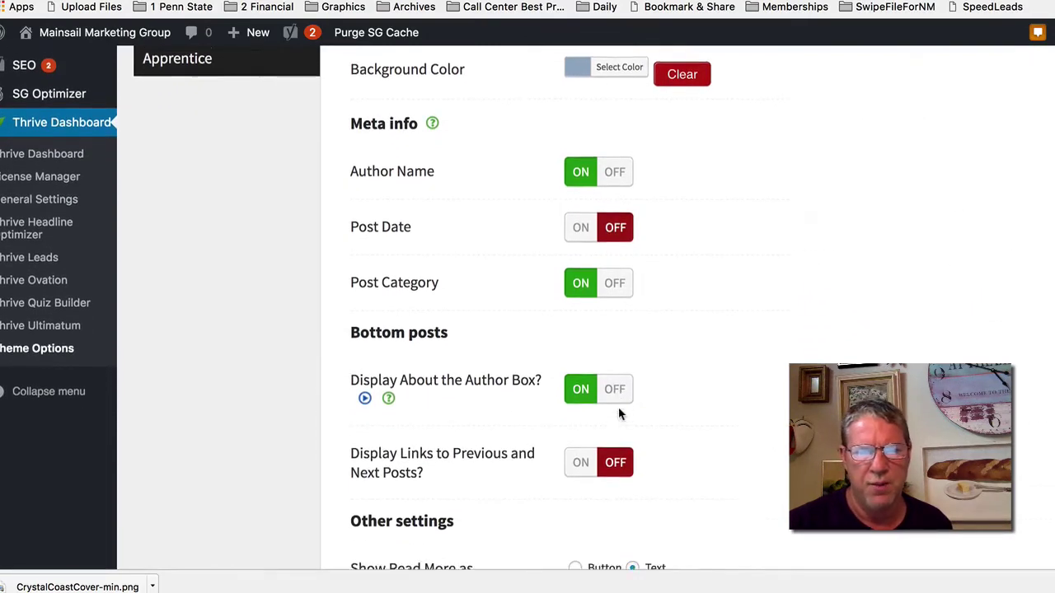
scroll(620, 415, "down", 2)
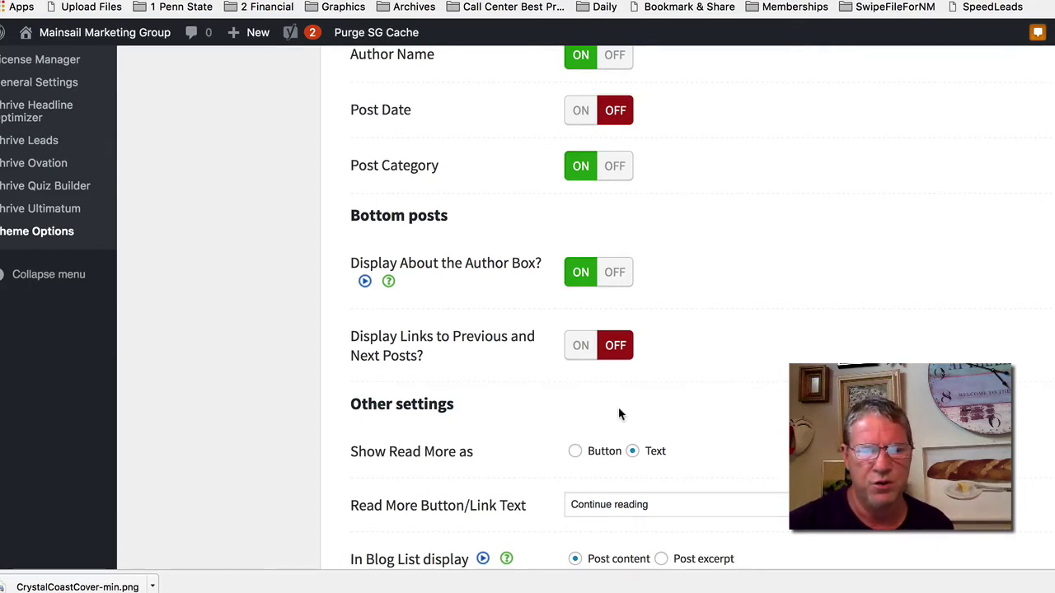
scroll(620, 414, "down", 1)
scroll(619, 414, "down", 3)
scroll(619, 415, "down", 1)
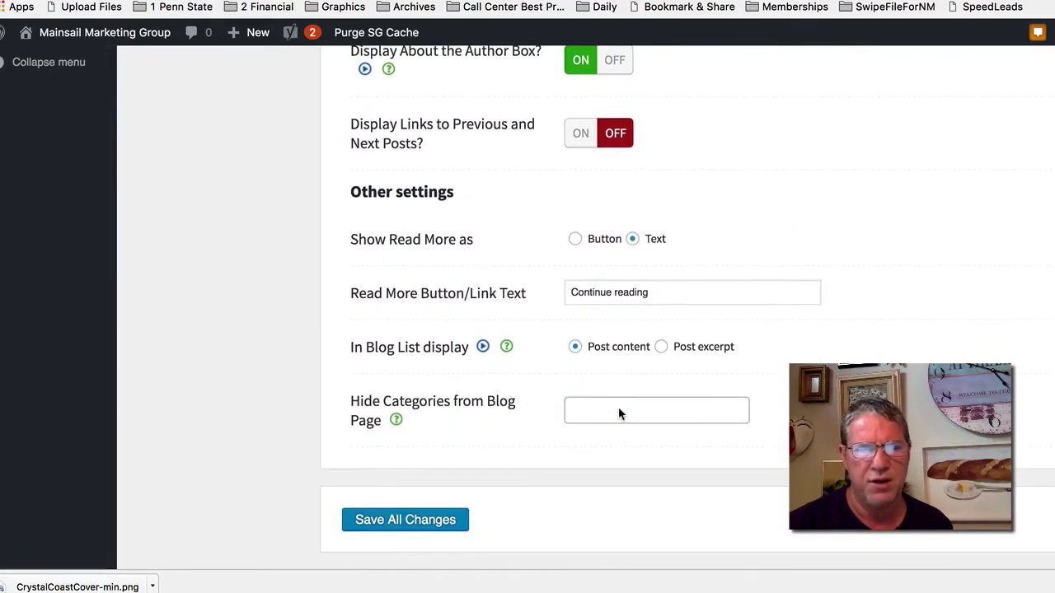
left_click(386, 526)
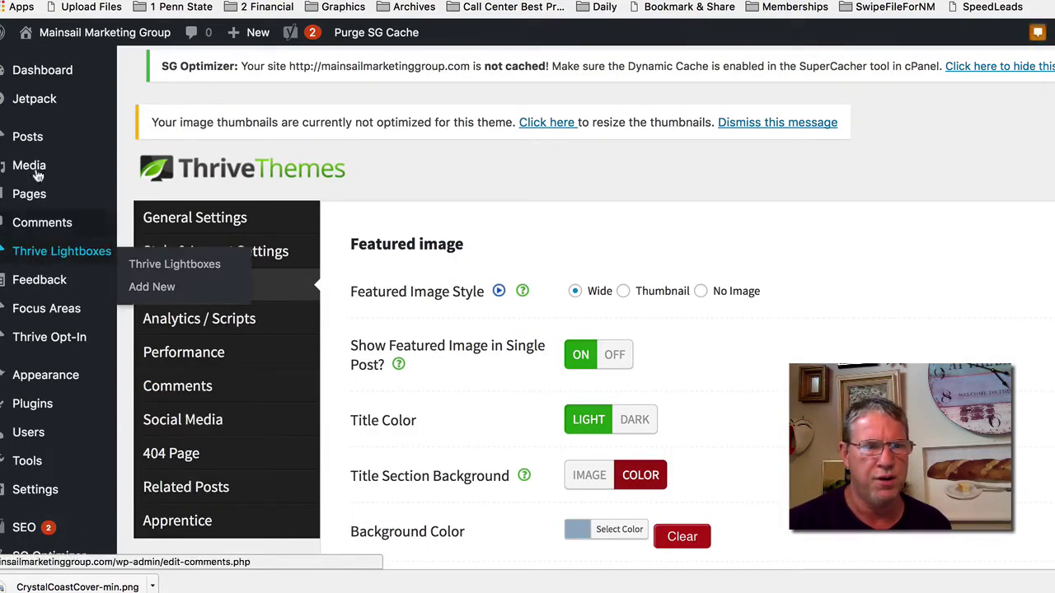
Add a new page titled About, referring to the list of planned pages in the text note, and publish it.
left_click(30, 196)
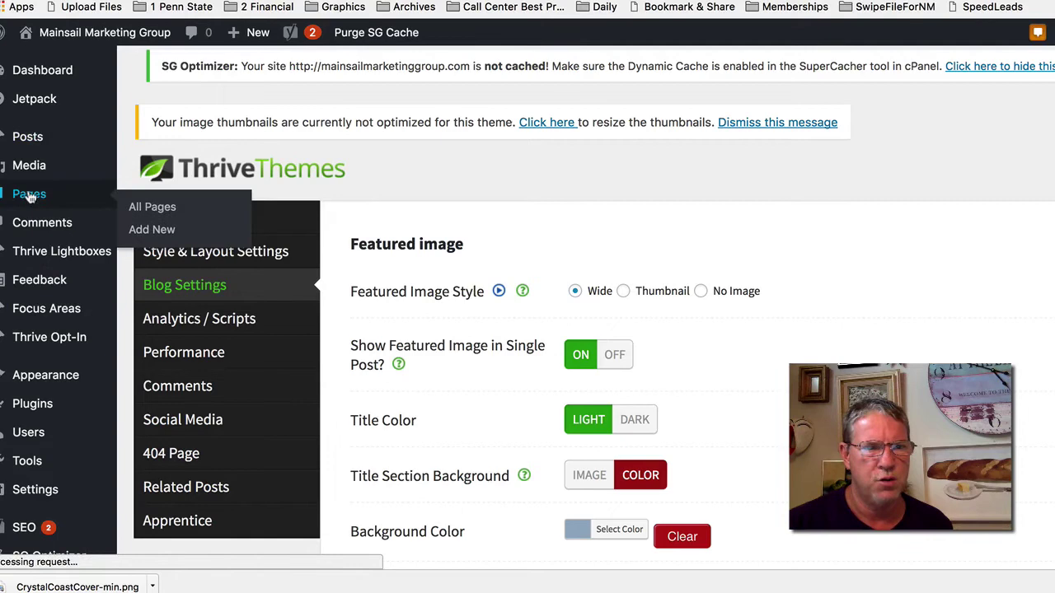
left_click(163, 231)
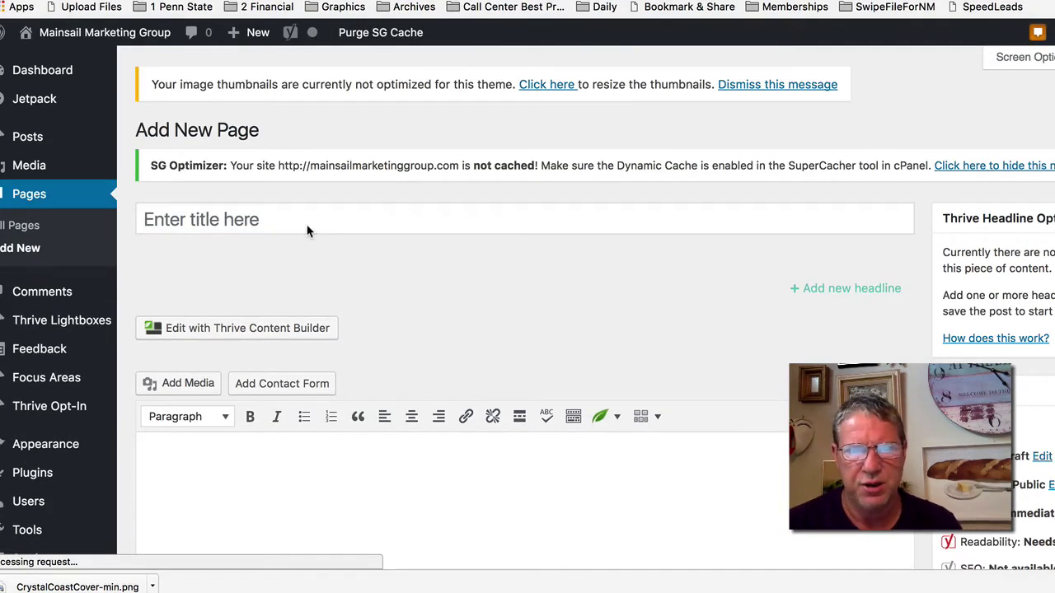
key("super+Tab")
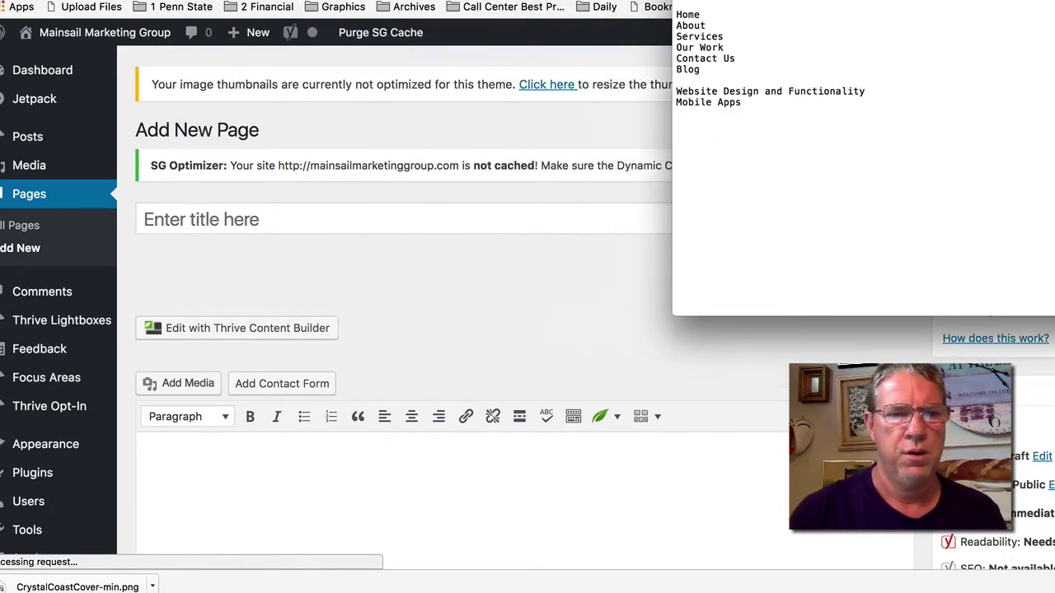
left_click(312, 226)
type("About")
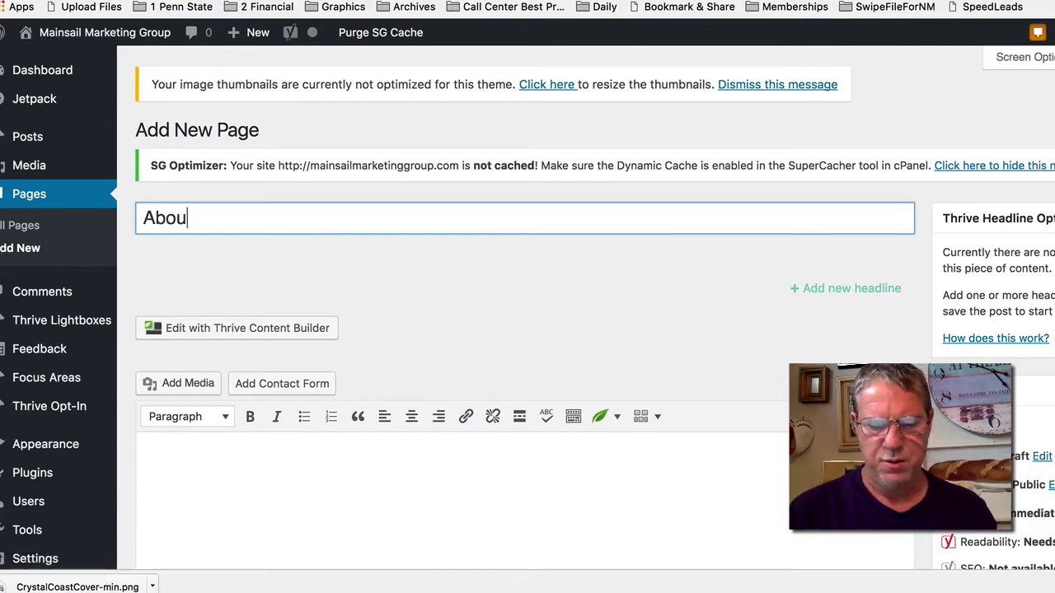
scroll(824, 354, "down", 5)
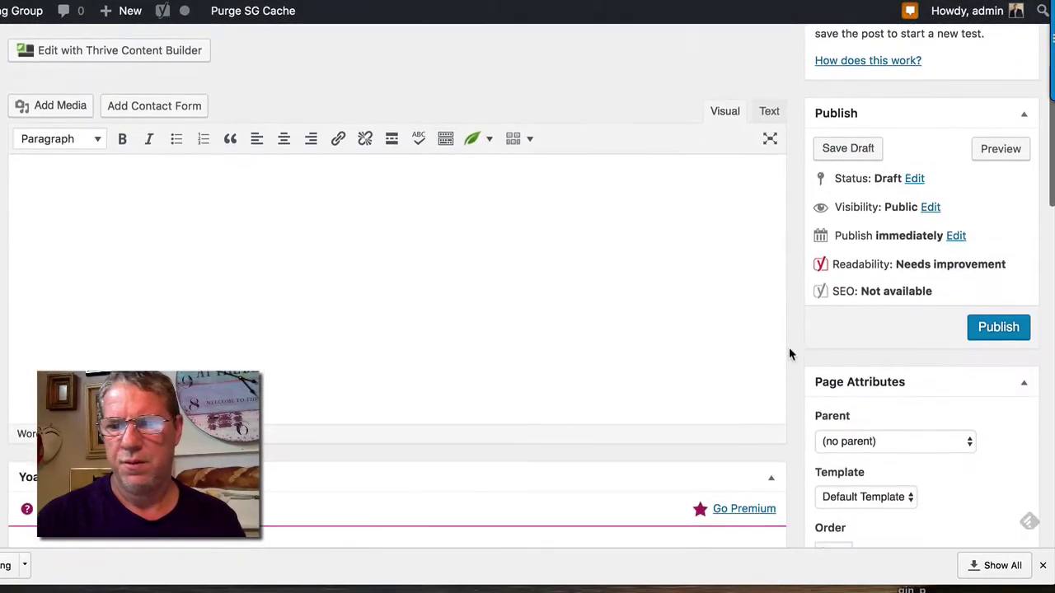
left_click(977, 323)
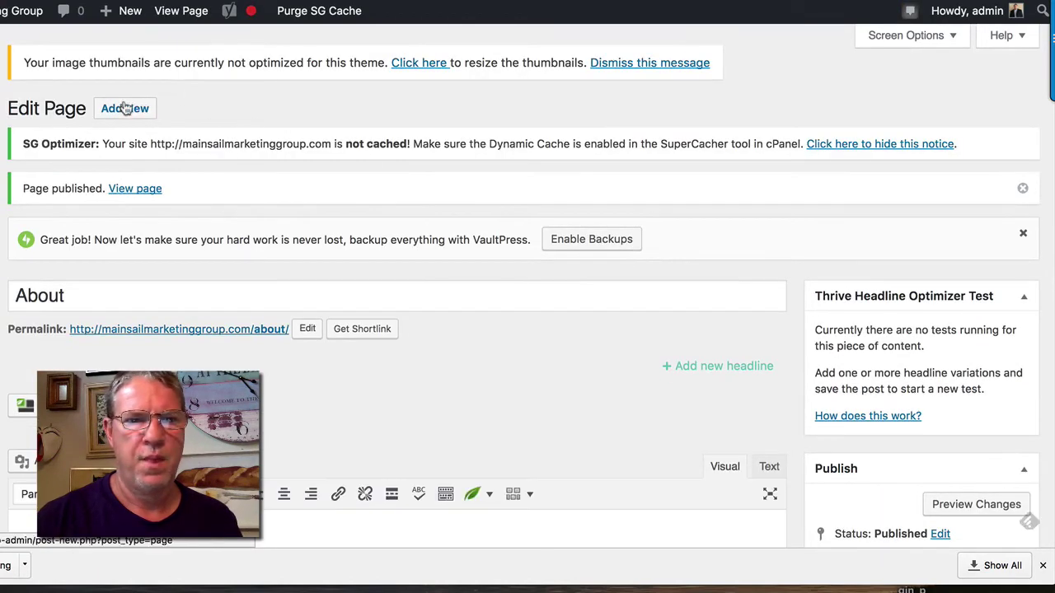
Add another new page titled Services and publish it.
left_click(123, 108)
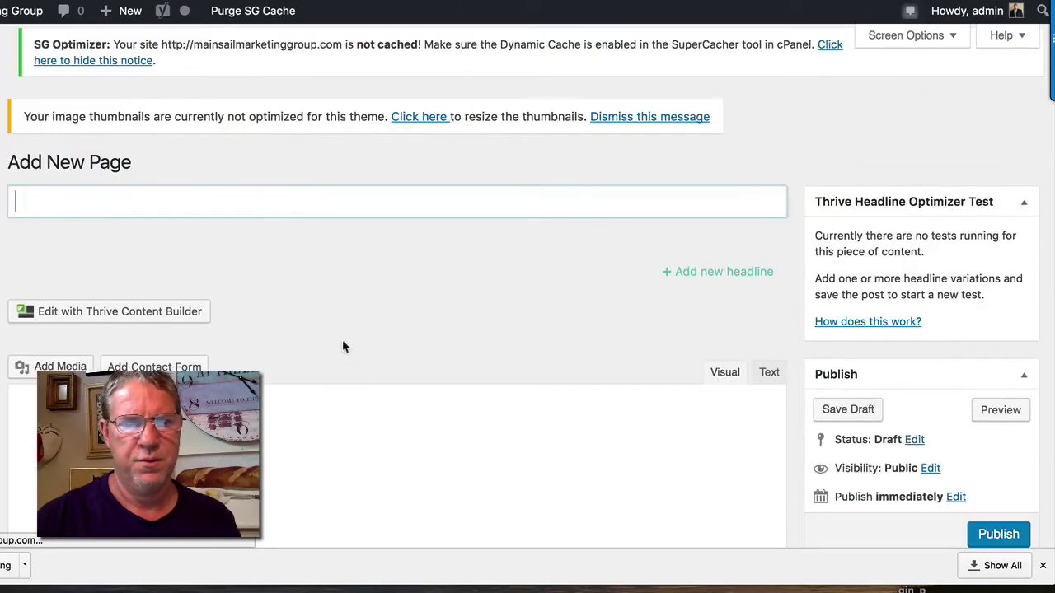
type("Se")
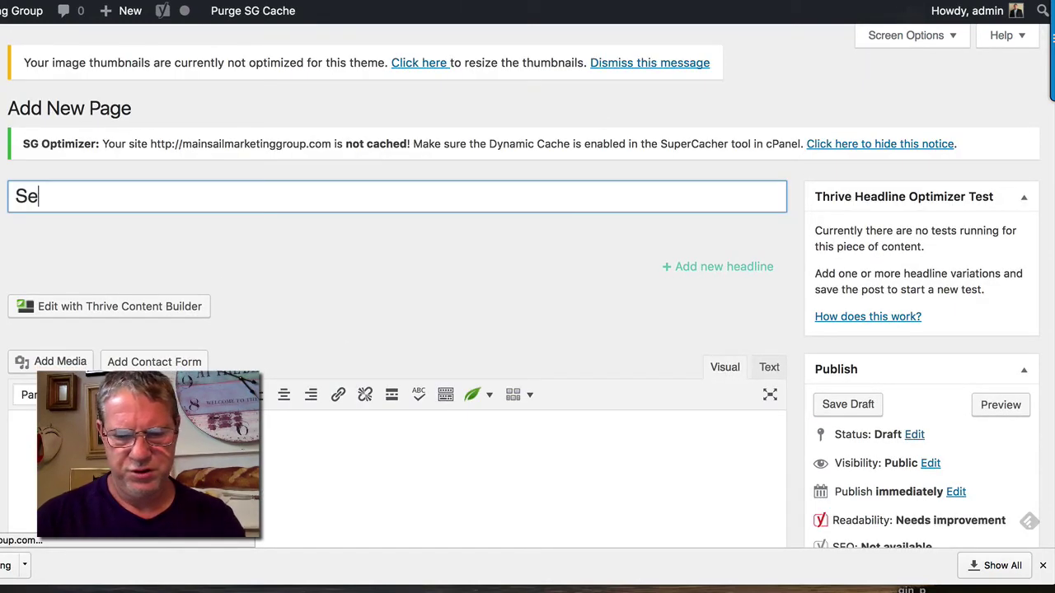
type("rvices")
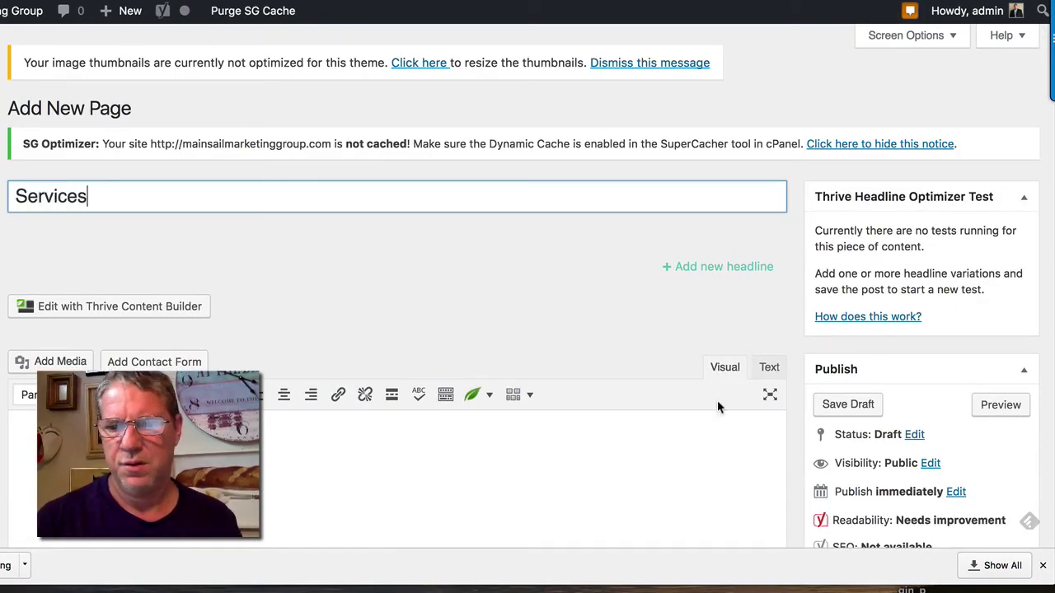
scroll(859, 355, "down", 5)
left_click(995, 278)
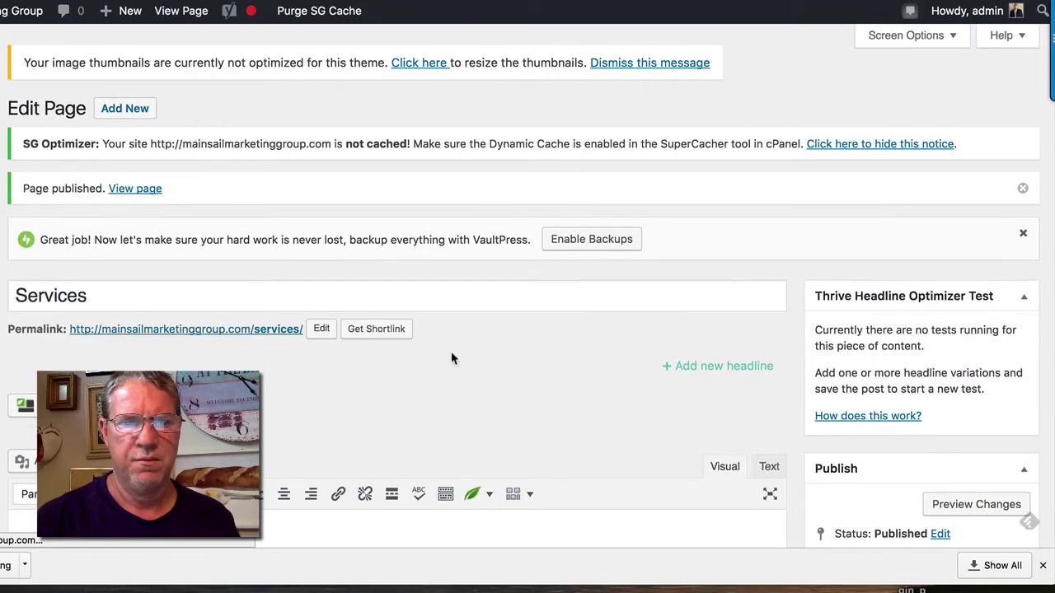
Add a new page titled Contact and publish it.
left_click(116, 112)
left_click(116, 110)
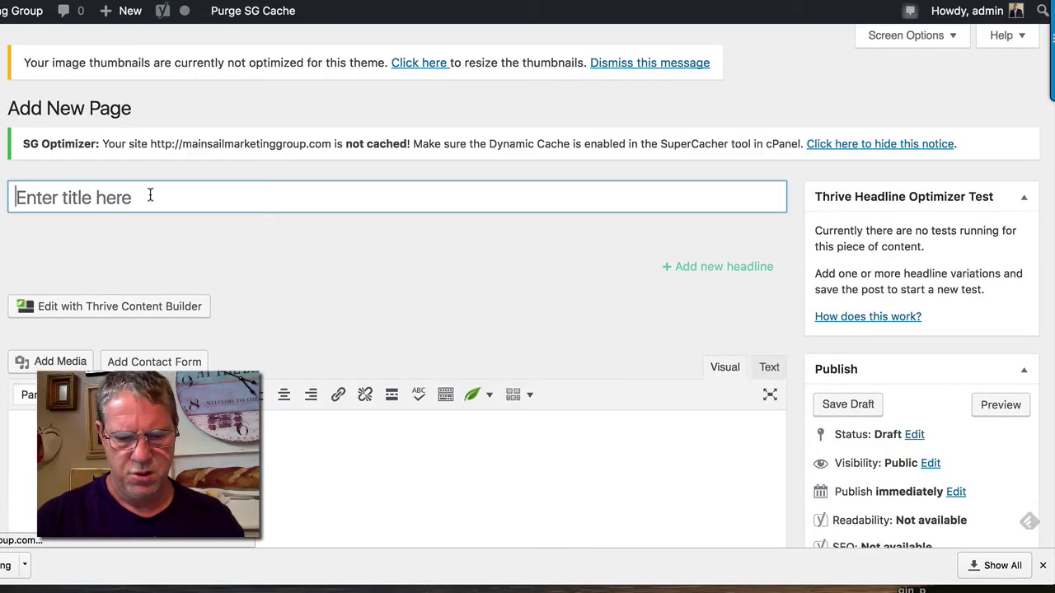
type("Con")
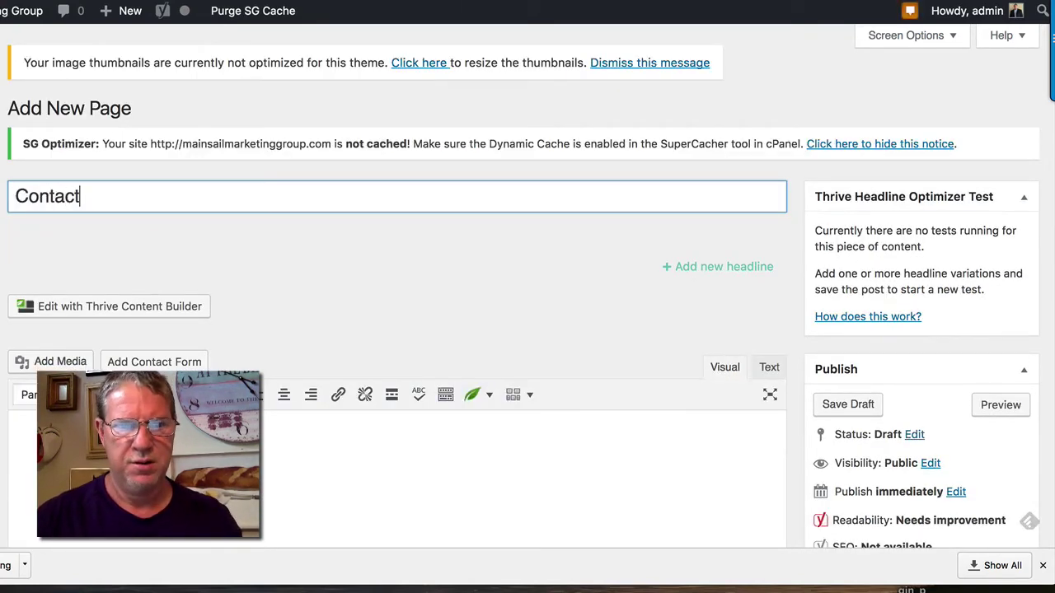
type("tact")
scroll(800, 513, "down", 3)
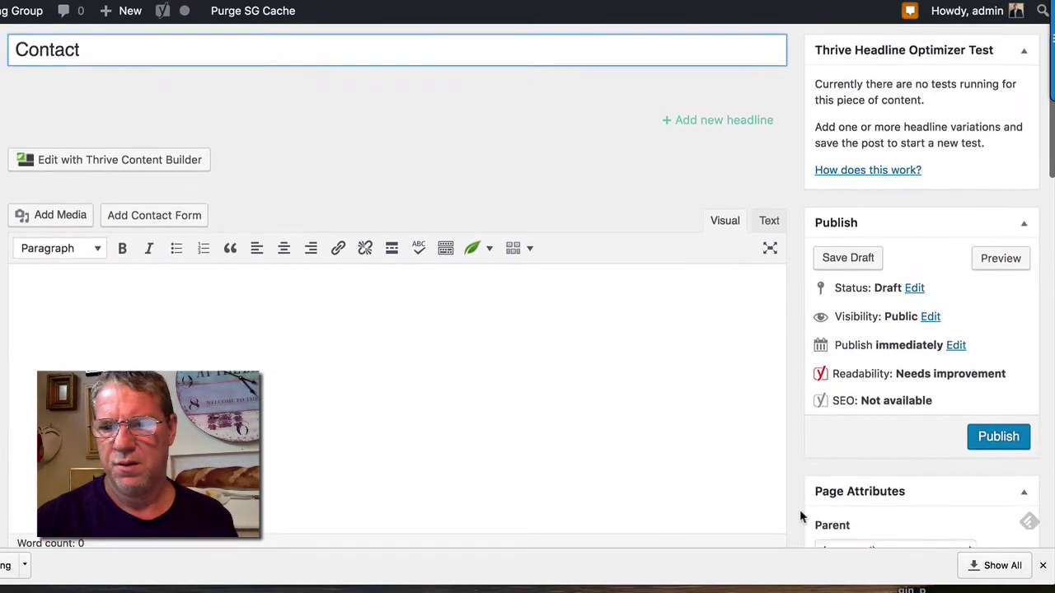
left_click(984, 441)
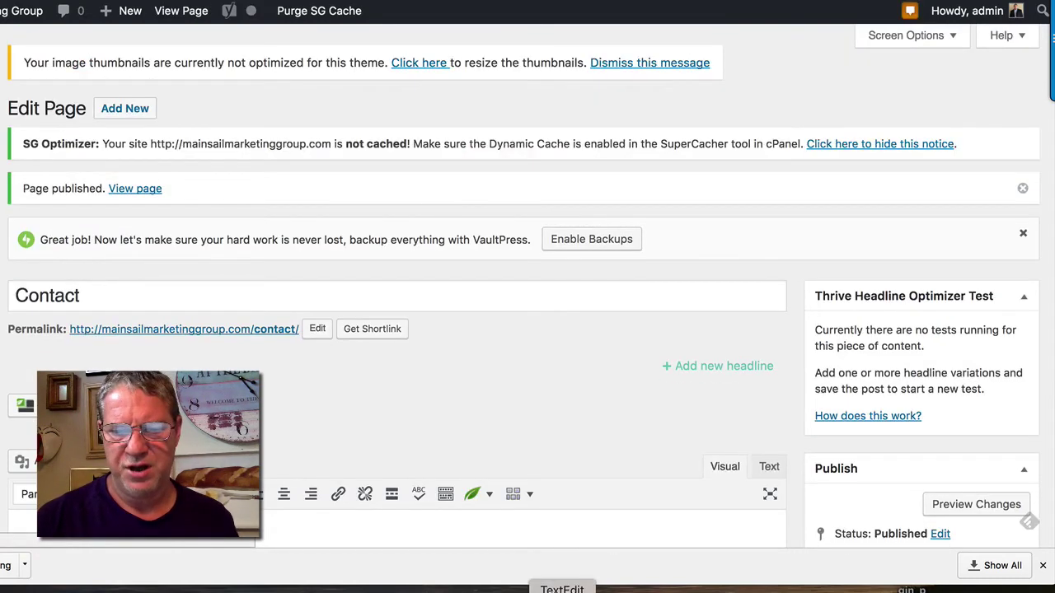
Check the planned page list in TextEdit, and add and publish a new WordPress page titled Portfolio.
left_click(562, 590)
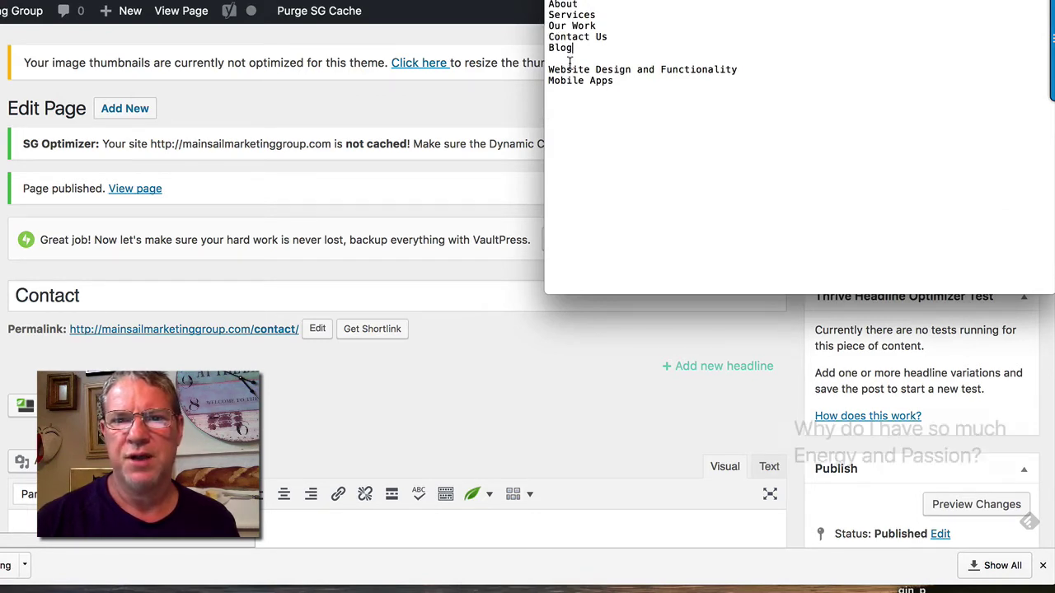
left_click(527, 440)
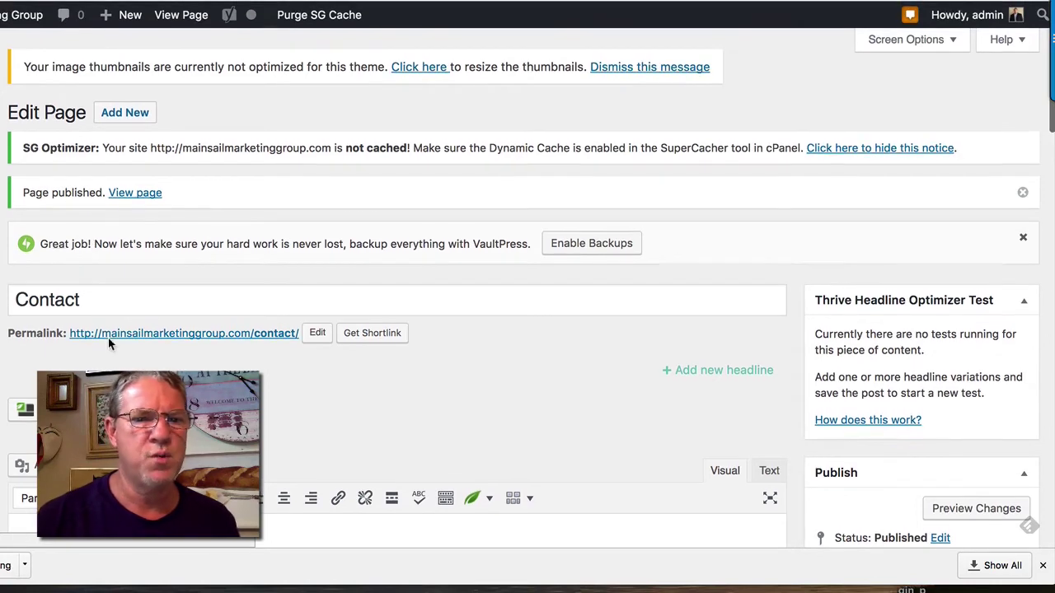
left_click(115, 112)
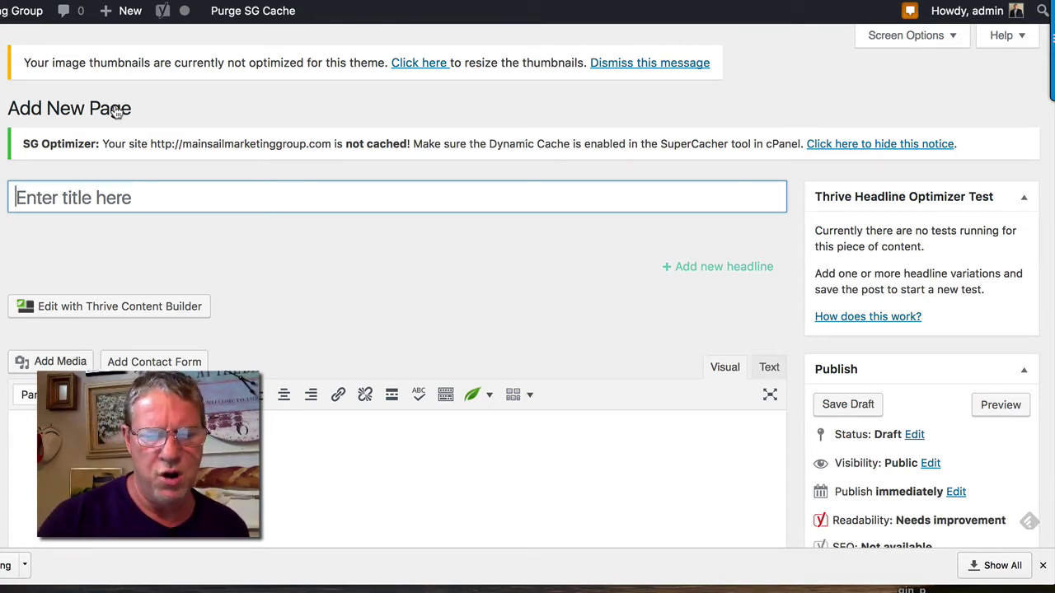
type("Ou")
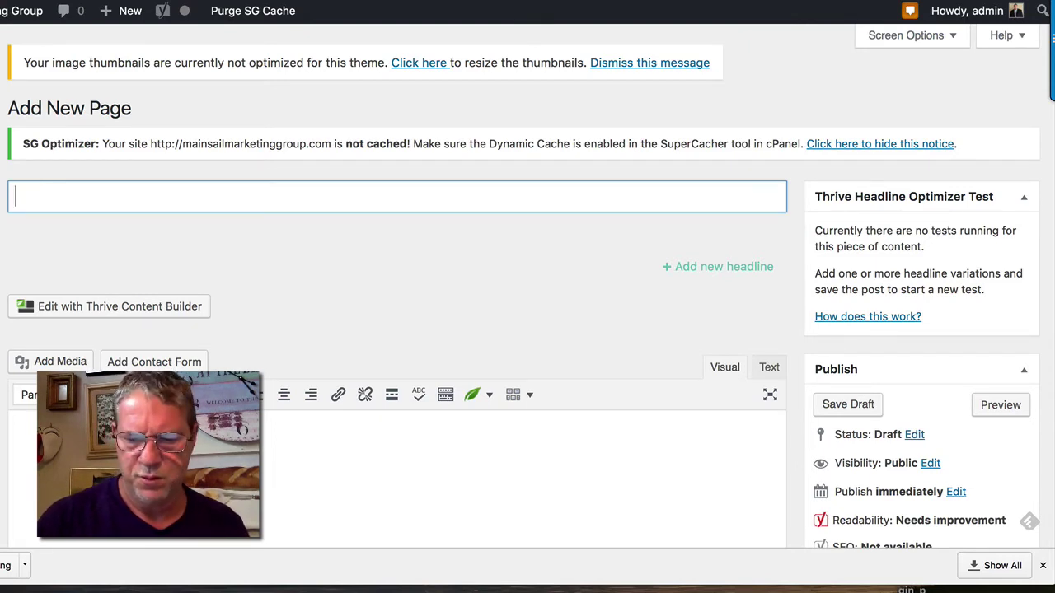
type("Portfoli")
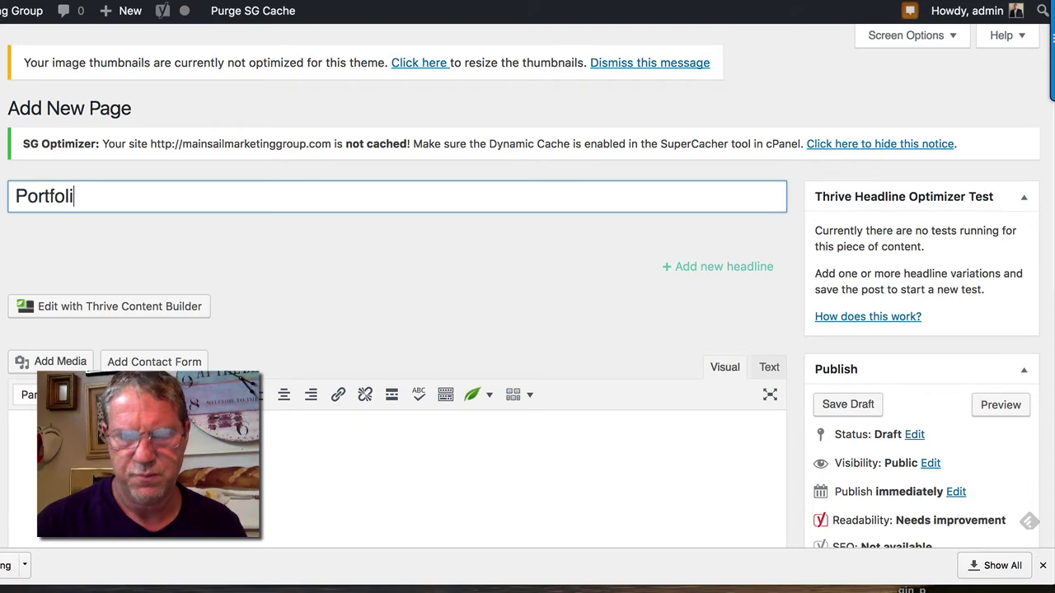
type("o")
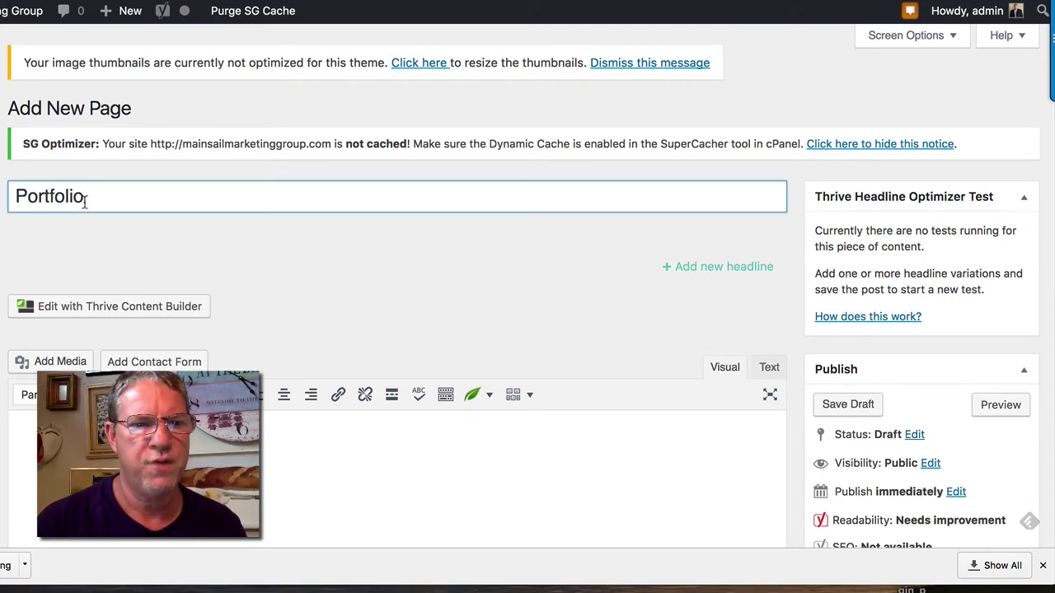
left_click(108, 245)
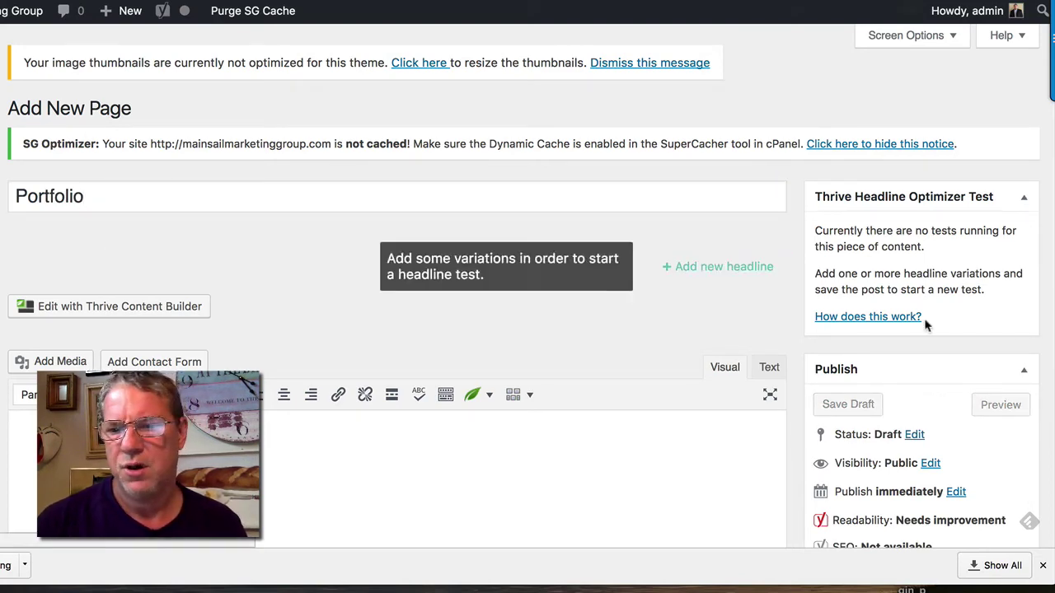
scroll(924, 325, "down", 5)
left_click(984, 356)
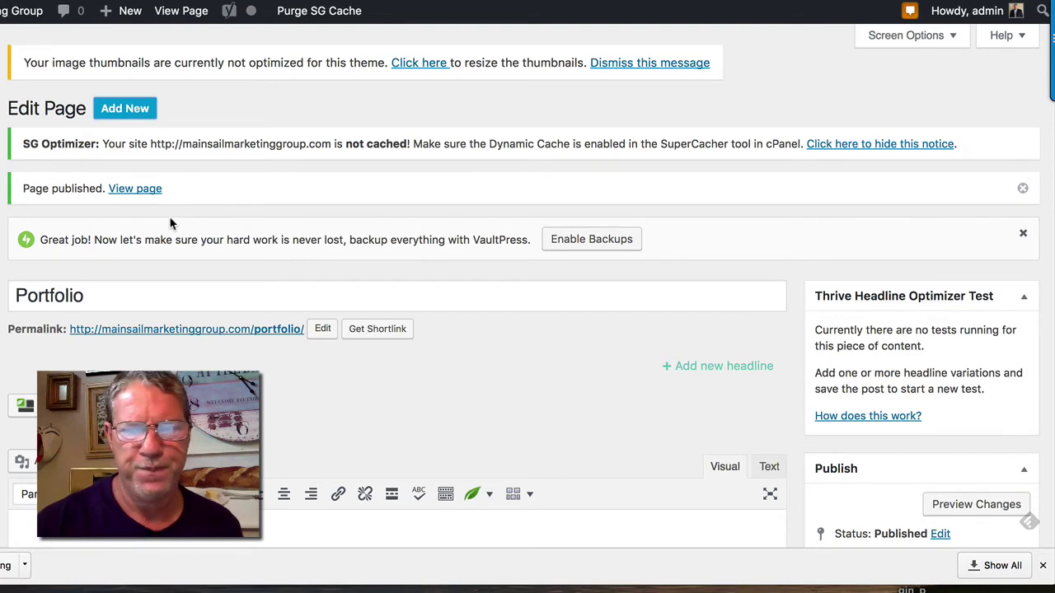
Add and publish a new page titled Blog, and view it on the live site.
type("Blog")
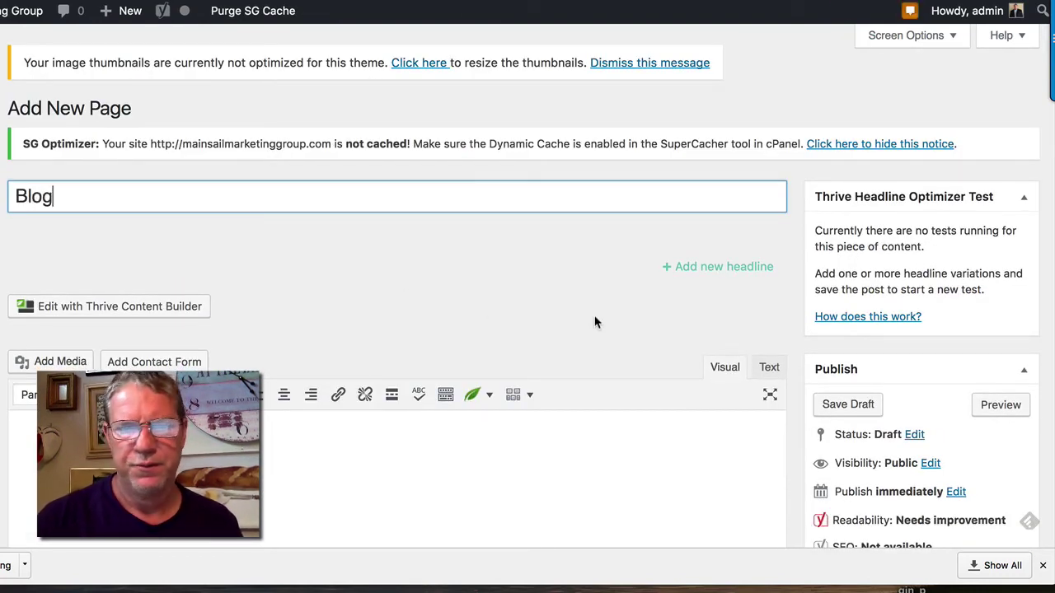
scroll(595, 321, "down", 5)
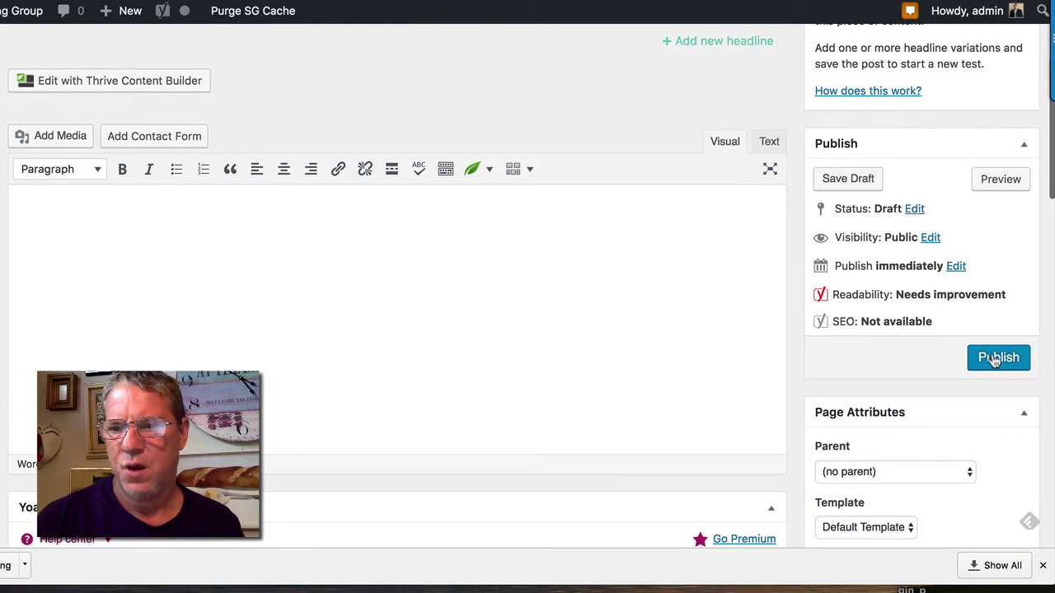
left_click(994, 360)
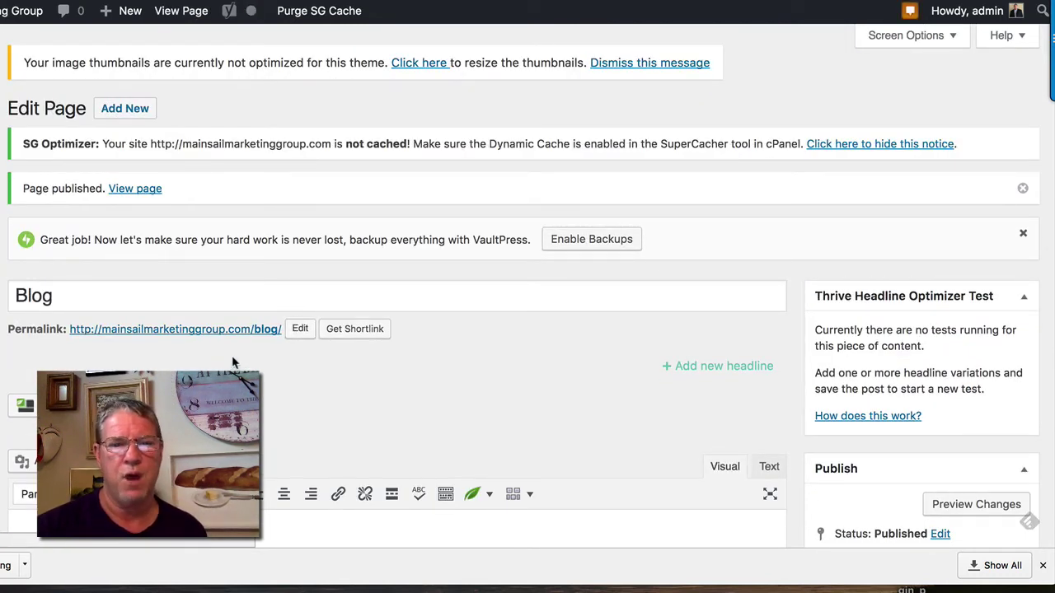
left_click(139, 190)
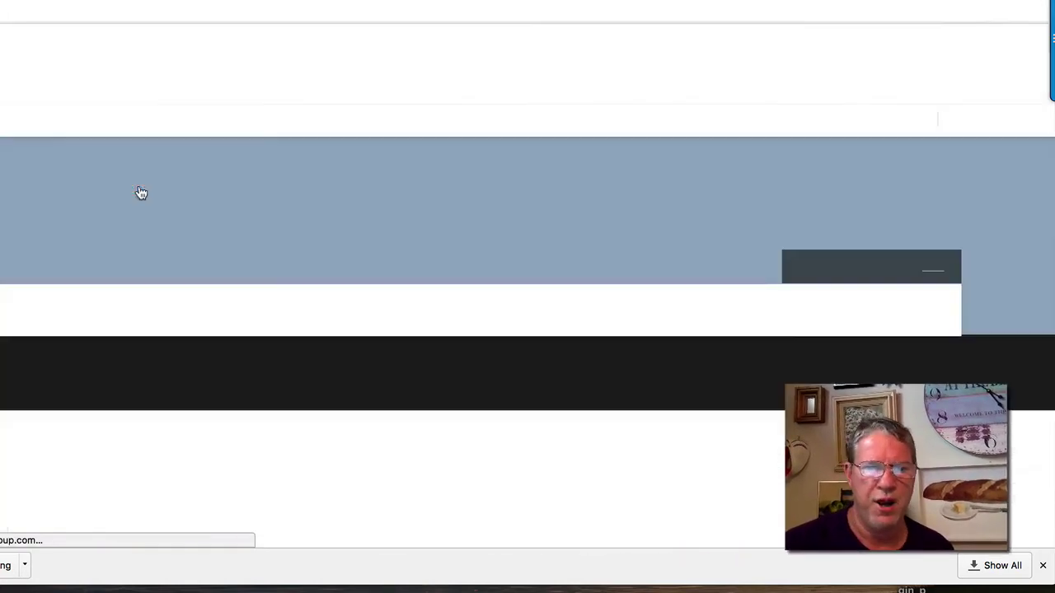
scroll(265, 335, "down", 3)
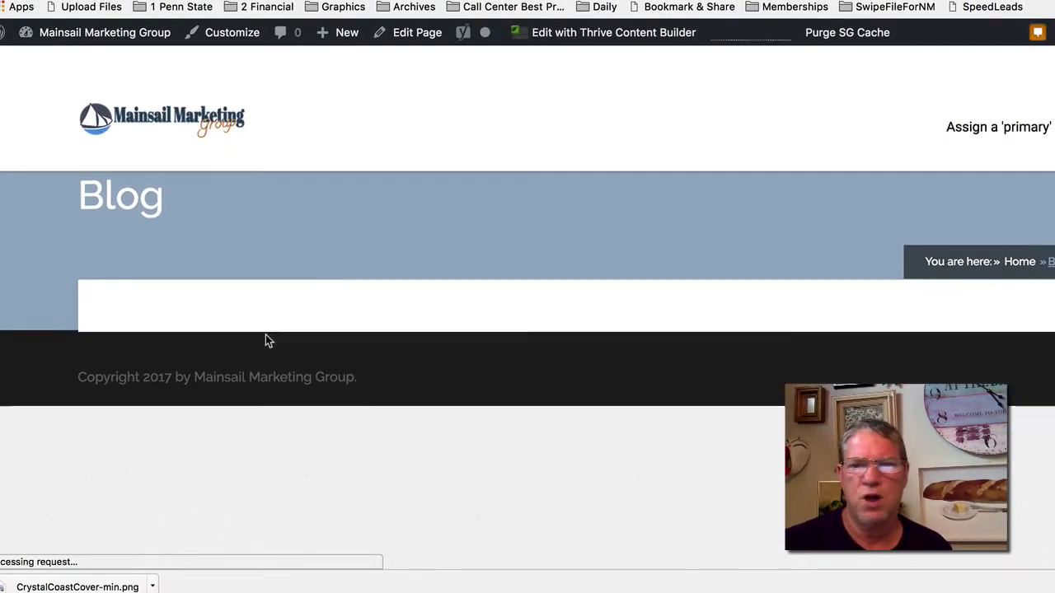
scroll(266, 334, "up", 3)
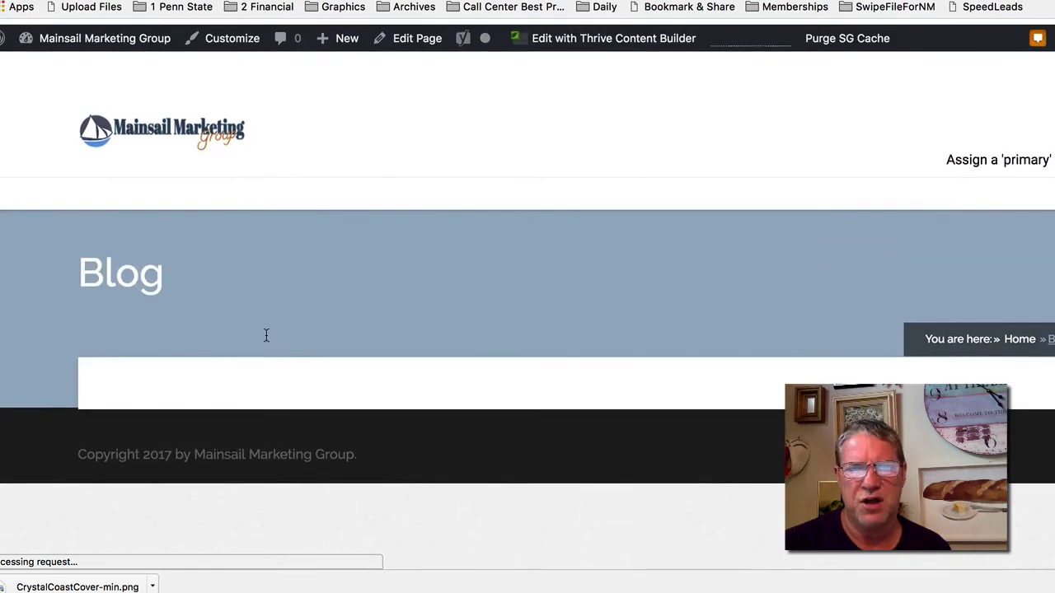
scroll(267, 335, "down", 3)
scroll(266, 335, "up", 3)
scroll(266, 340, "down", 2)
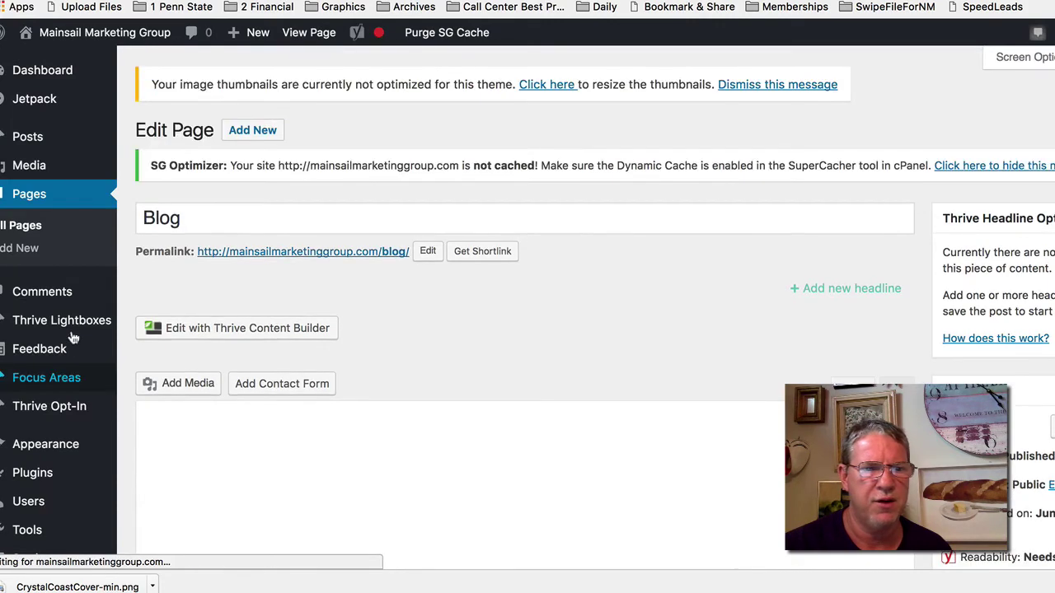
Open the WordPress menu management and create a new navigation menu named Top Main.
scroll(56, 410, "down", 3)
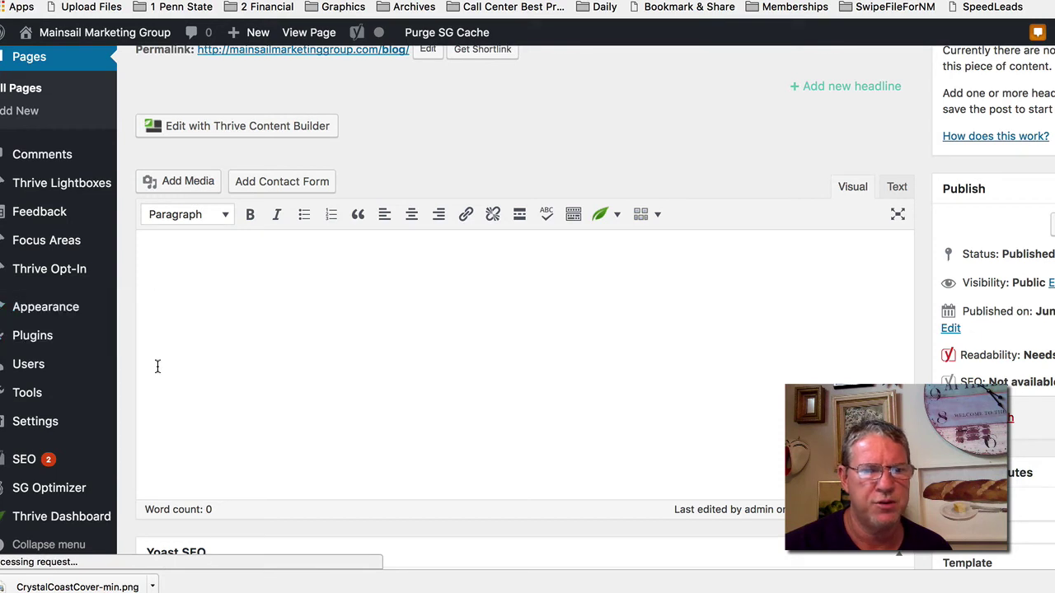
left_click(56, 320)
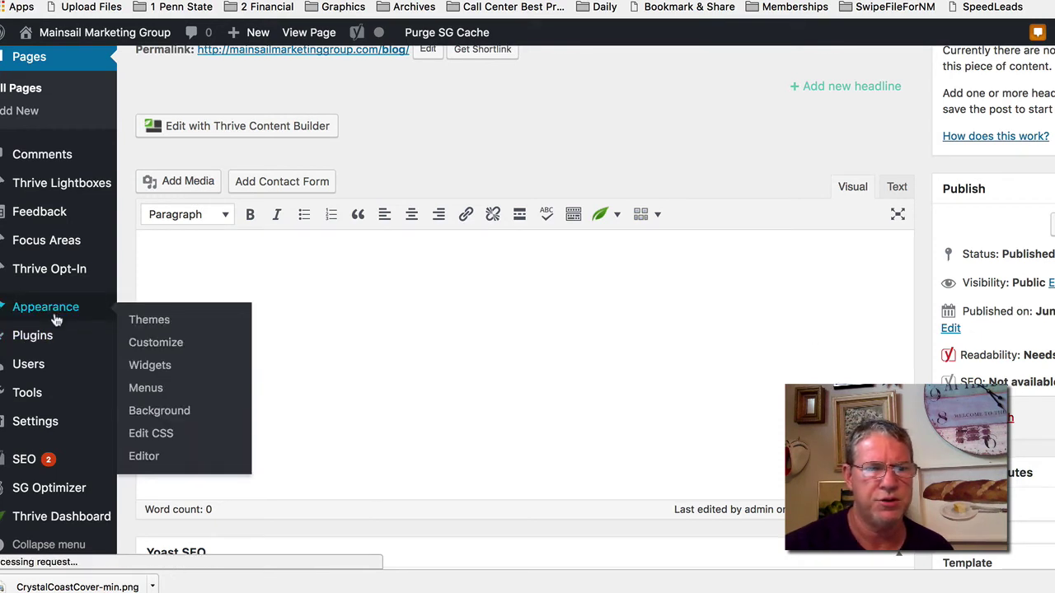
left_click(149, 394)
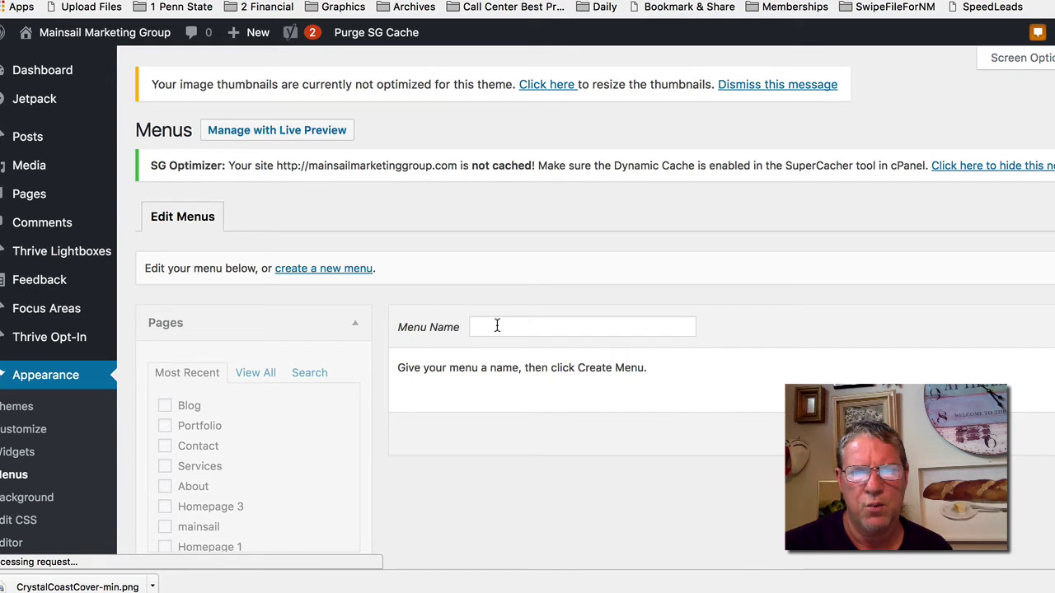
left_click(497, 326)
type("T")
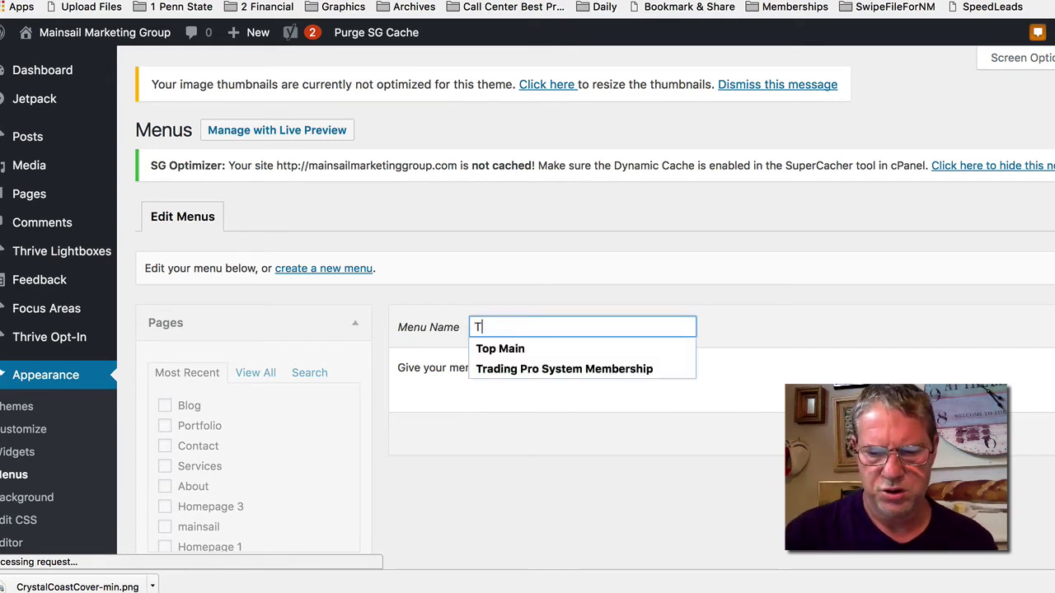
type("op Main")
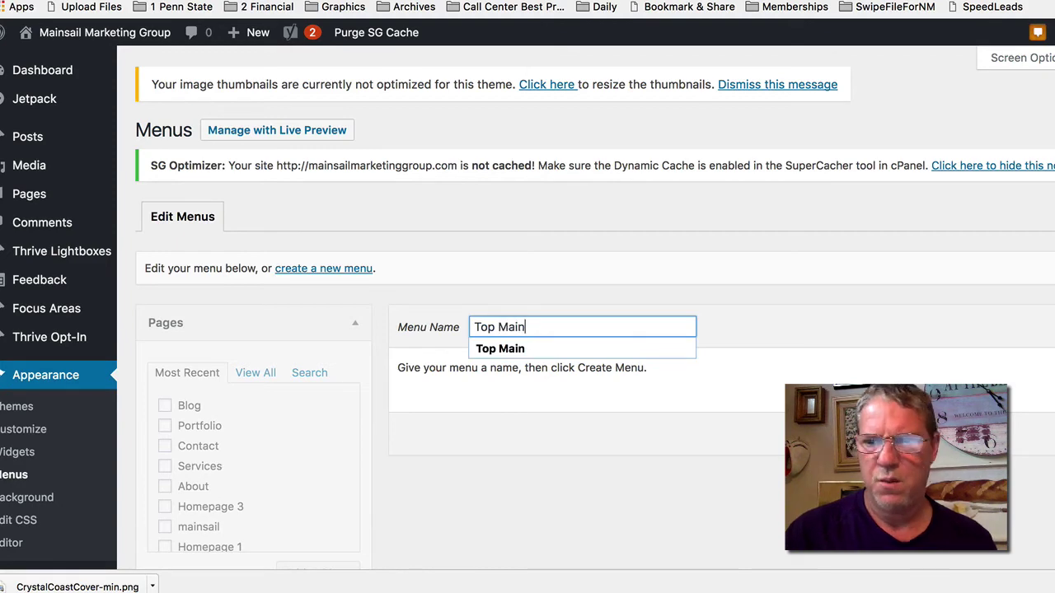
left_click(964, 330)
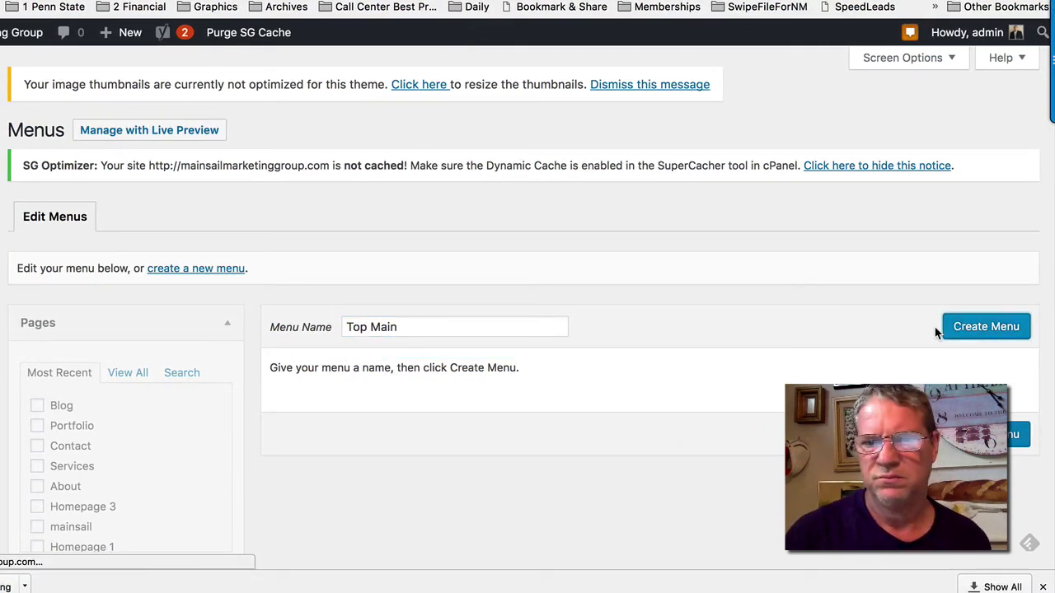
Assign the Top Main menu to the theme's Primary Menu location and save the location changes.
scroll(650, 447, "down", 1)
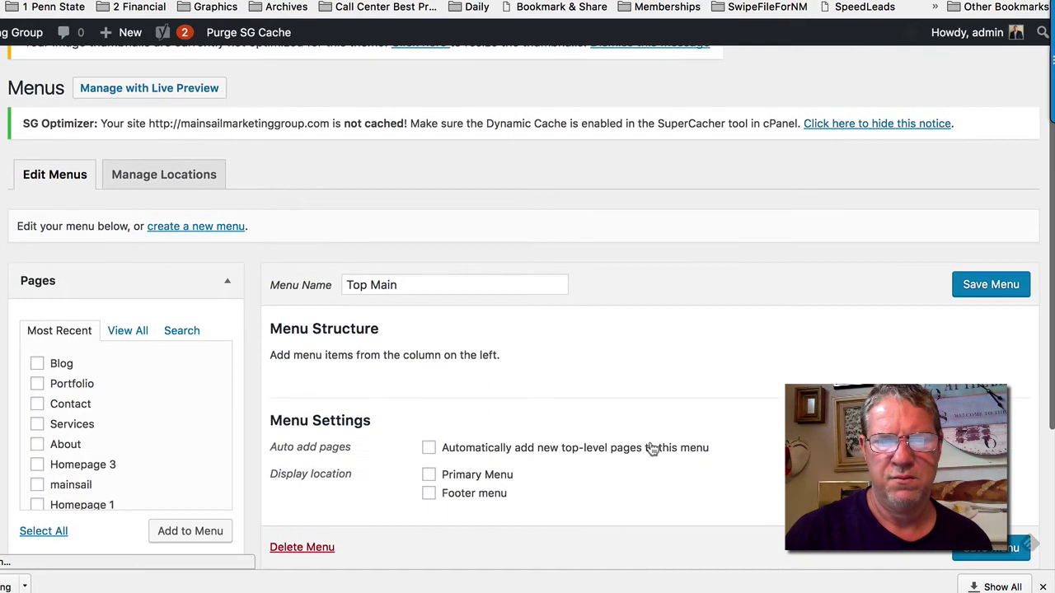
scroll(651, 448, "down", 2)
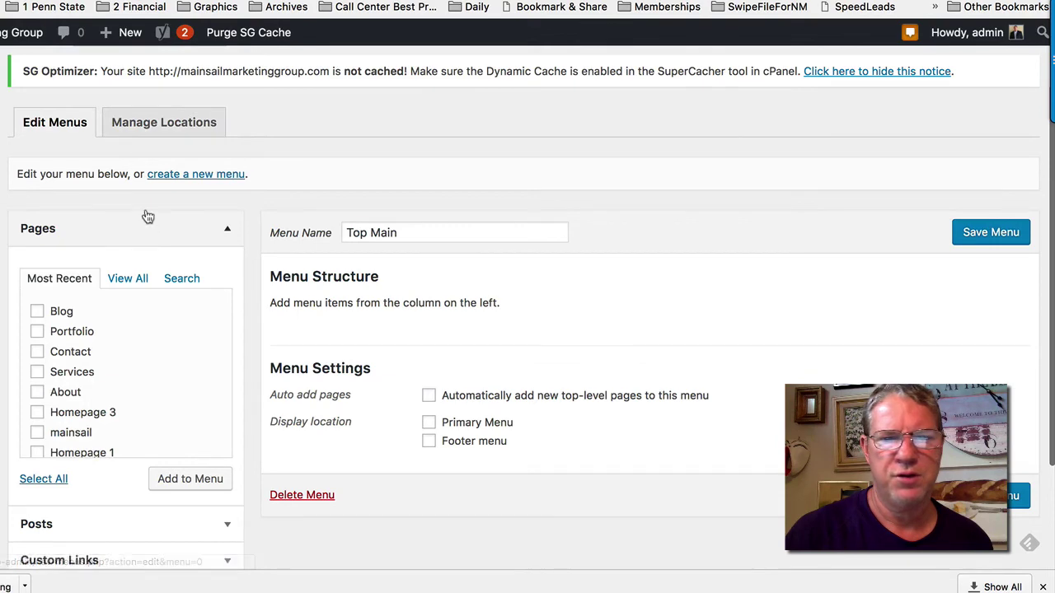
left_click(156, 120)
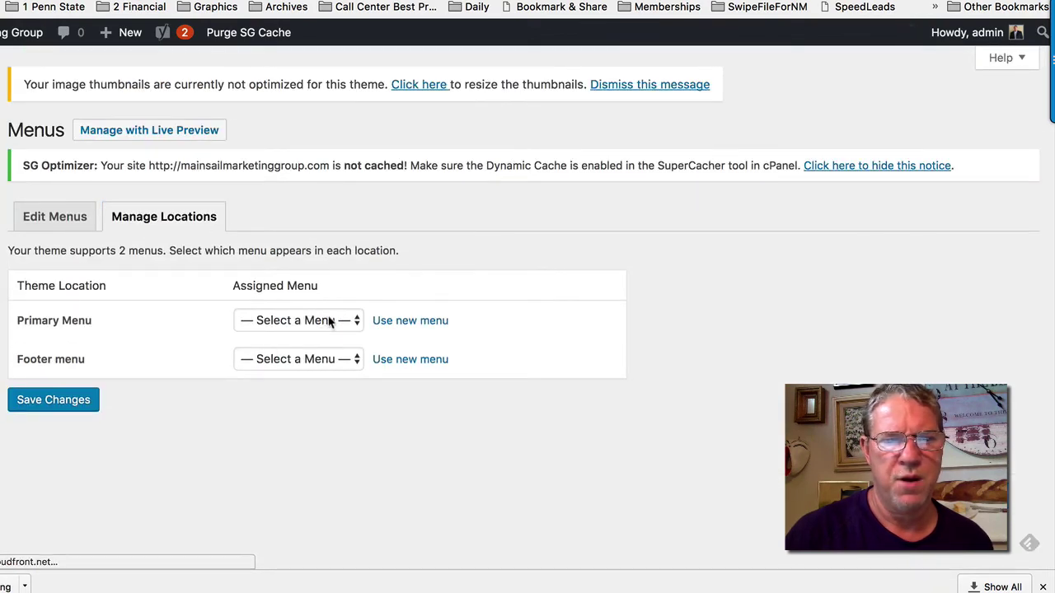
left_click(319, 320)
left_click(323, 336)
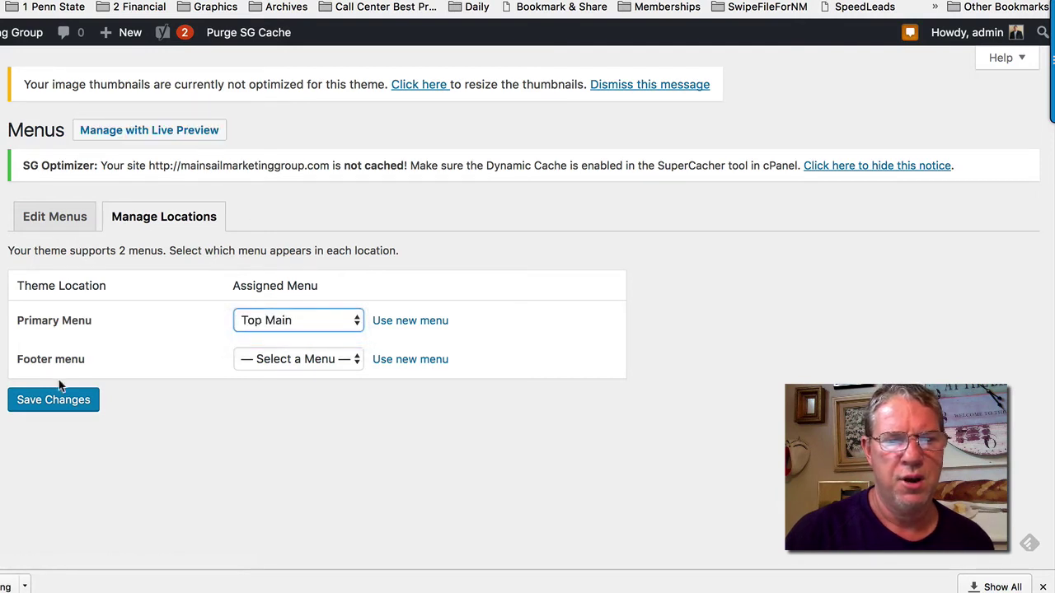
left_click(54, 400)
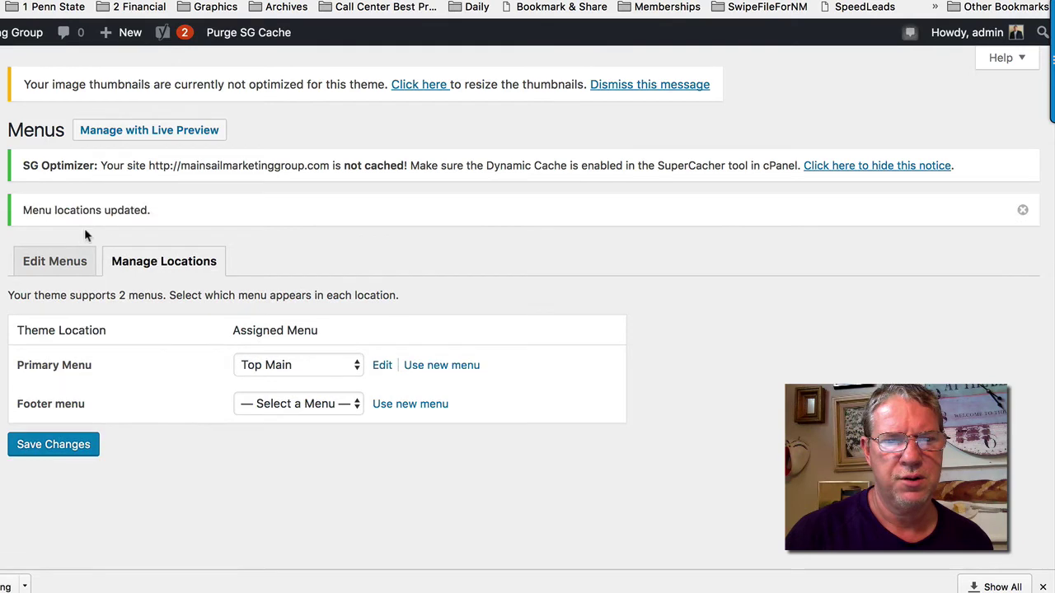
Return to editing the Top Main menu and add the Blog, Portfolio, Contact, Services and About pages to it.
left_click(63, 268)
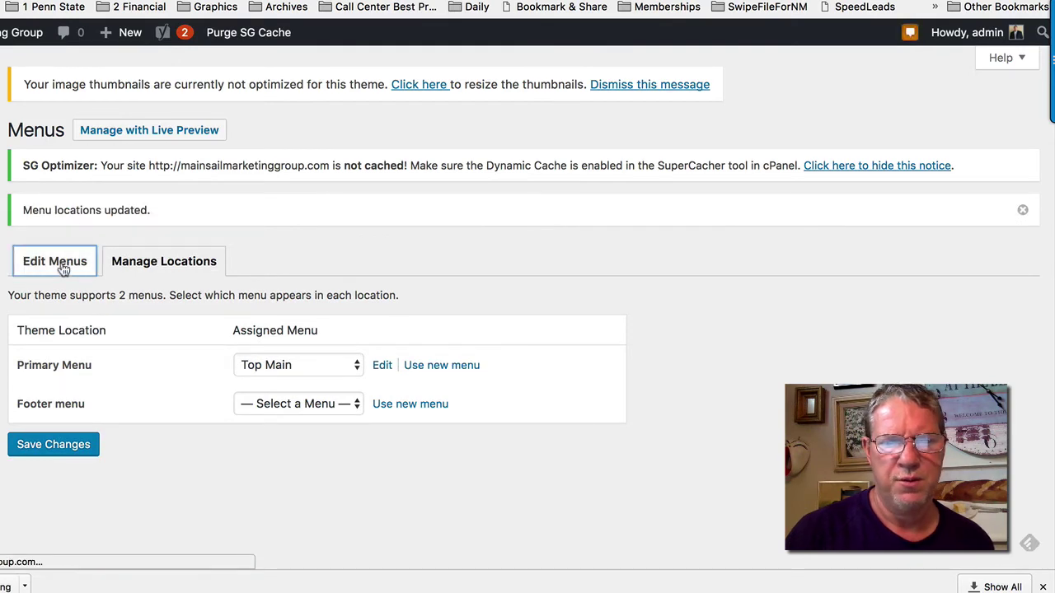
scroll(244, 371, "down", 3)
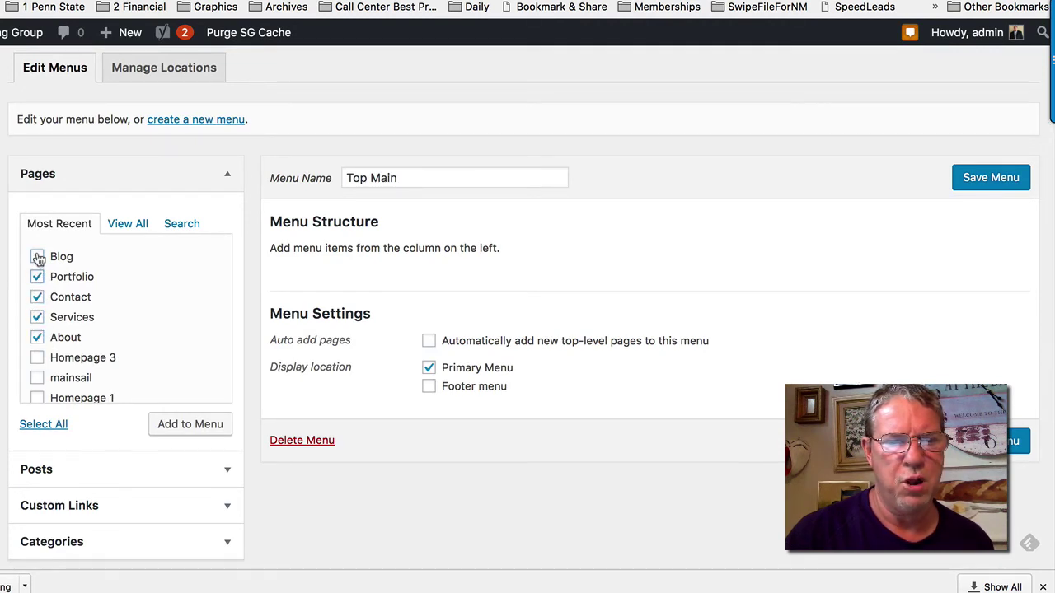
scroll(97, 324, "down", 1)
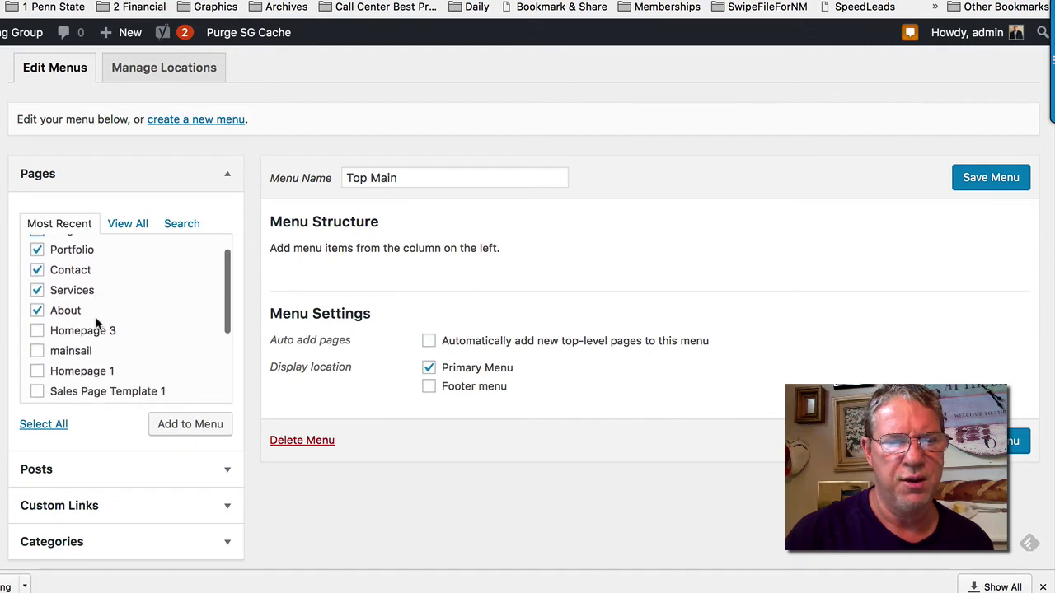
scroll(96, 324, "down", 2)
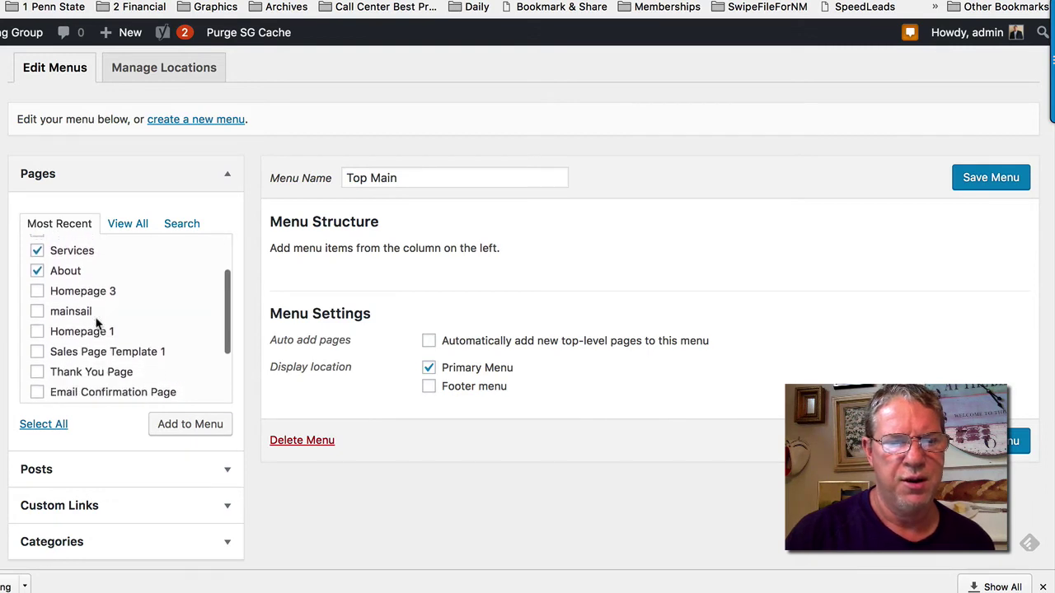
left_click(177, 425)
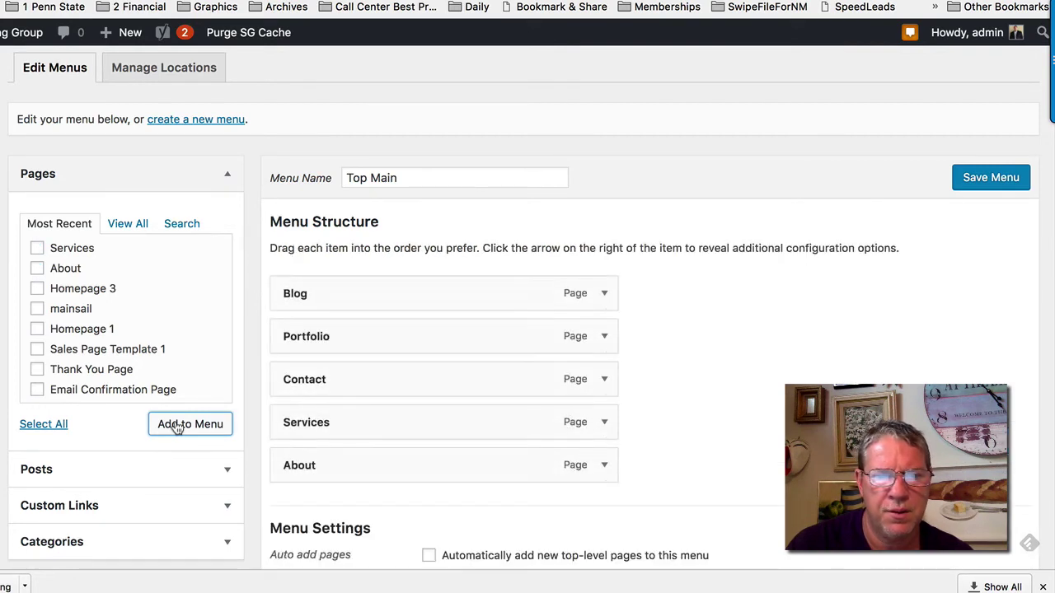
Reorder the menu items to About, Services, Portfolio, Blog, Contact and save the menu.
left_click_drag(332, 471, 332, 293)
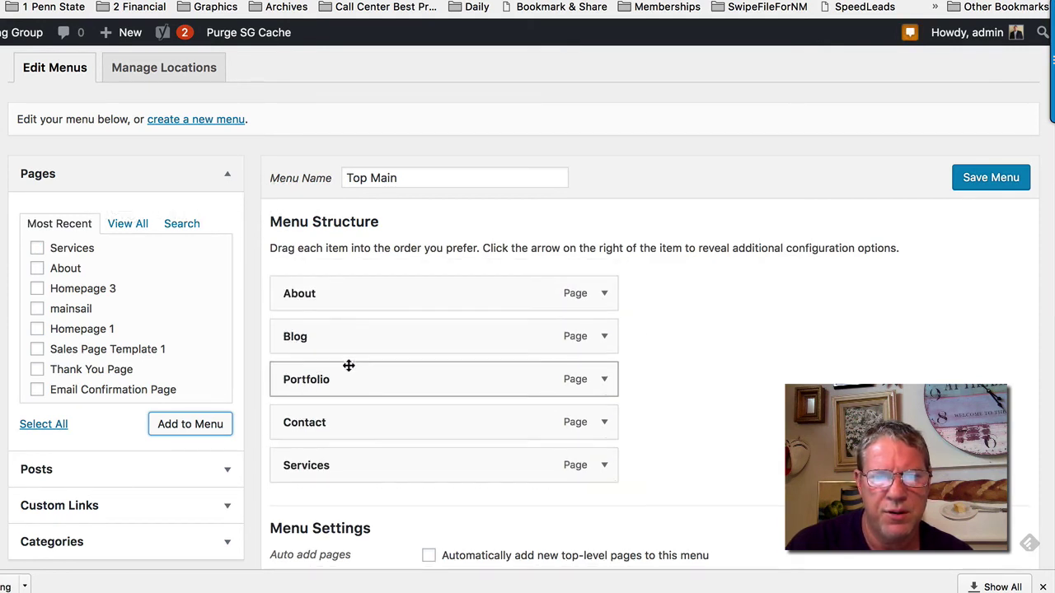
left_click_drag(356, 467, 358, 335)
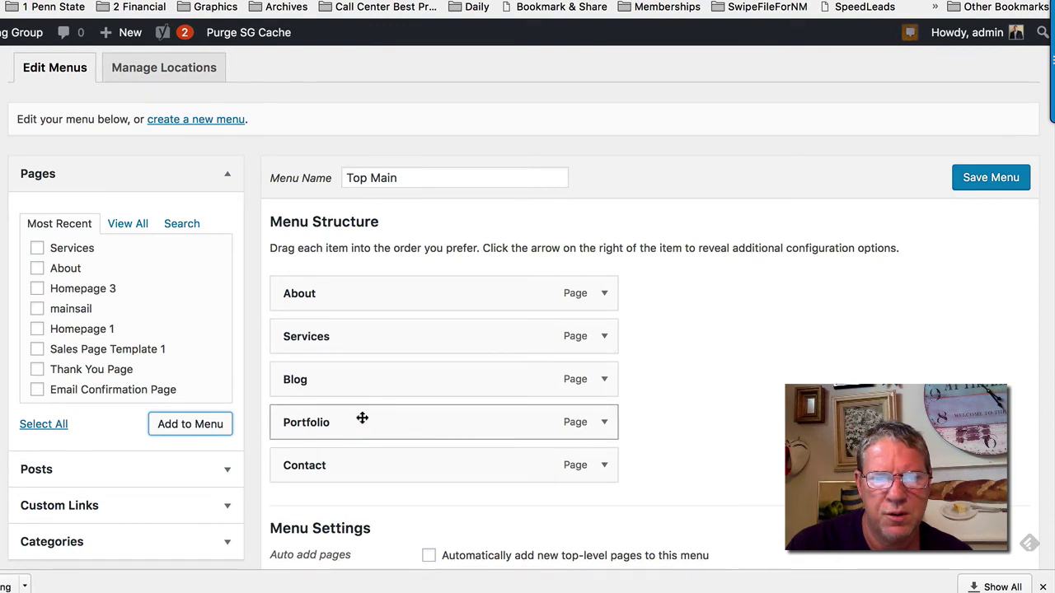
left_click_drag(360, 417, 354, 372)
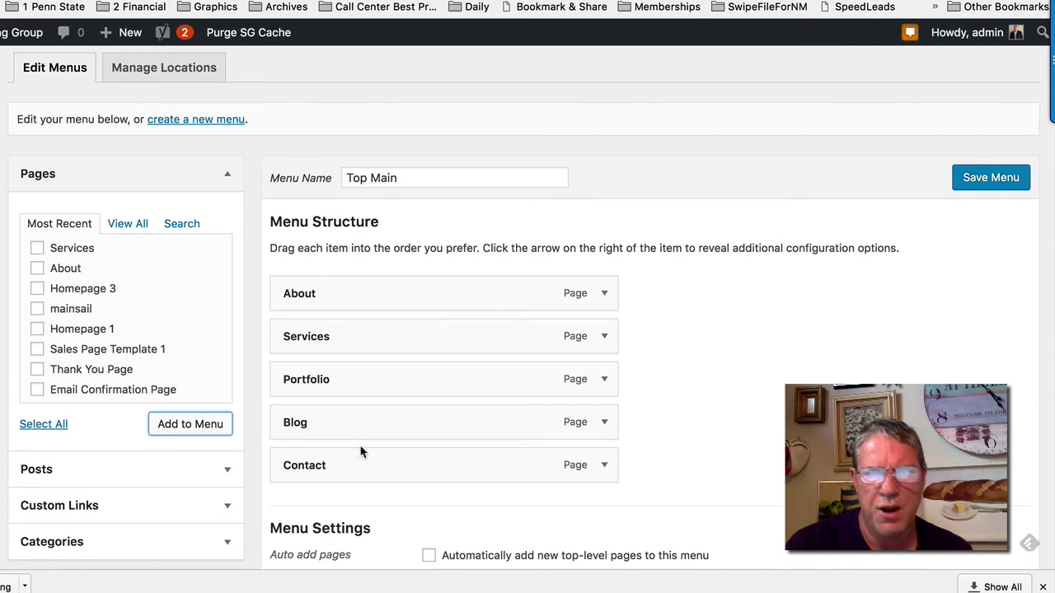
left_click(976, 182)
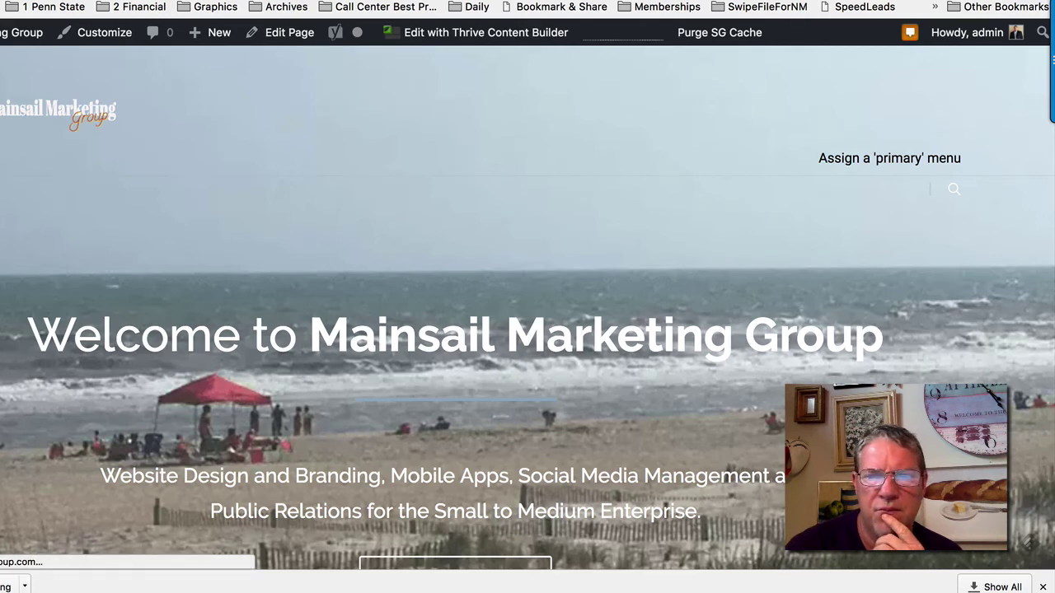
Reload the live homepage and examine the header navigation and the page sections below it.
key("super+r")
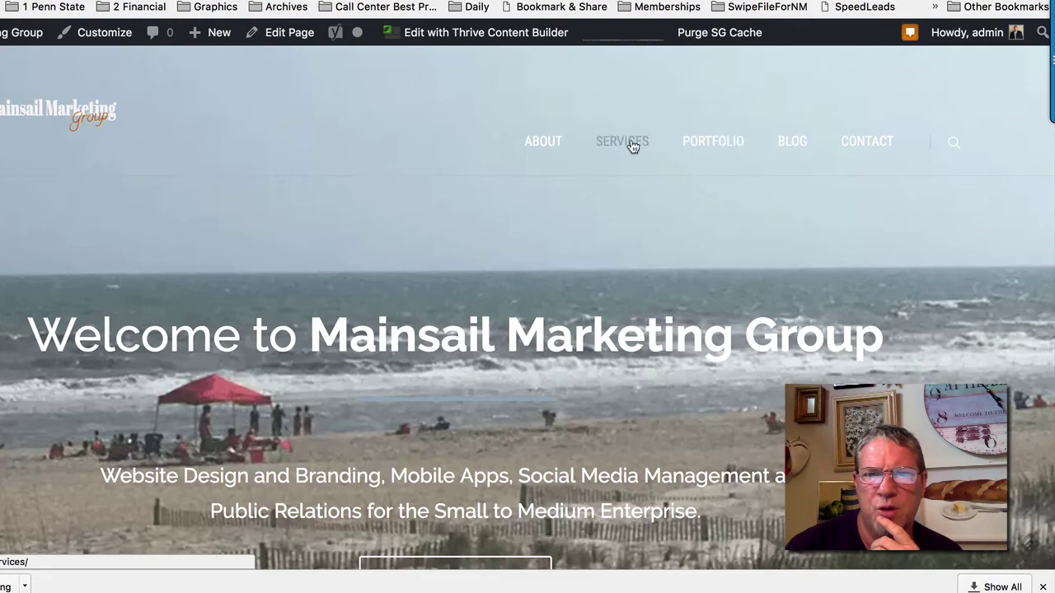
scroll(568, 276, "down", 4)
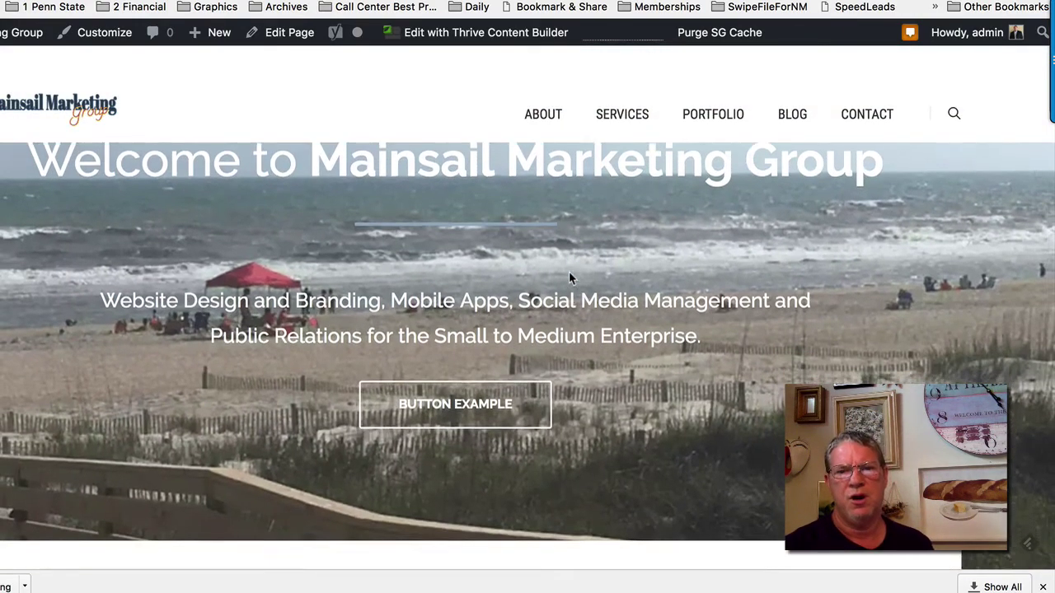
scroll(569, 276, "down", 10)
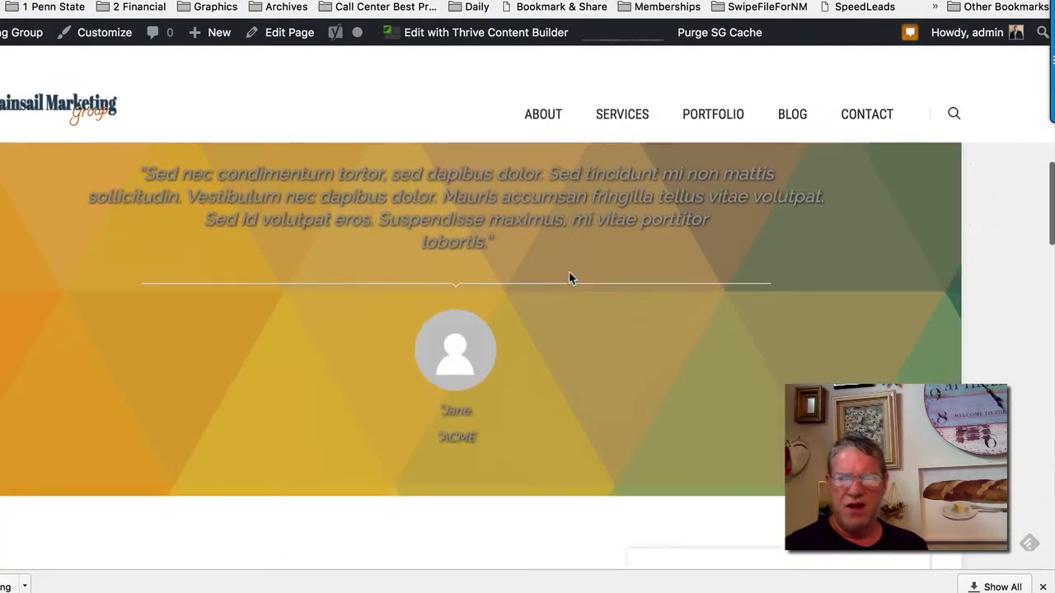
scroll(569, 278, "down", 15)
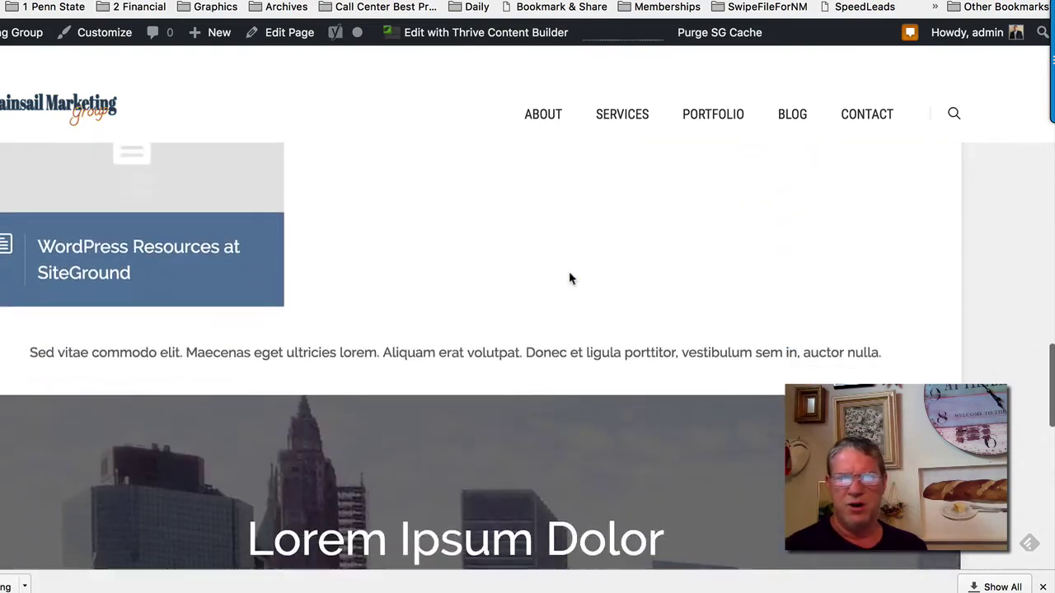
scroll(568, 278, "down", 2)
scroll(568, 277, "up", 20)
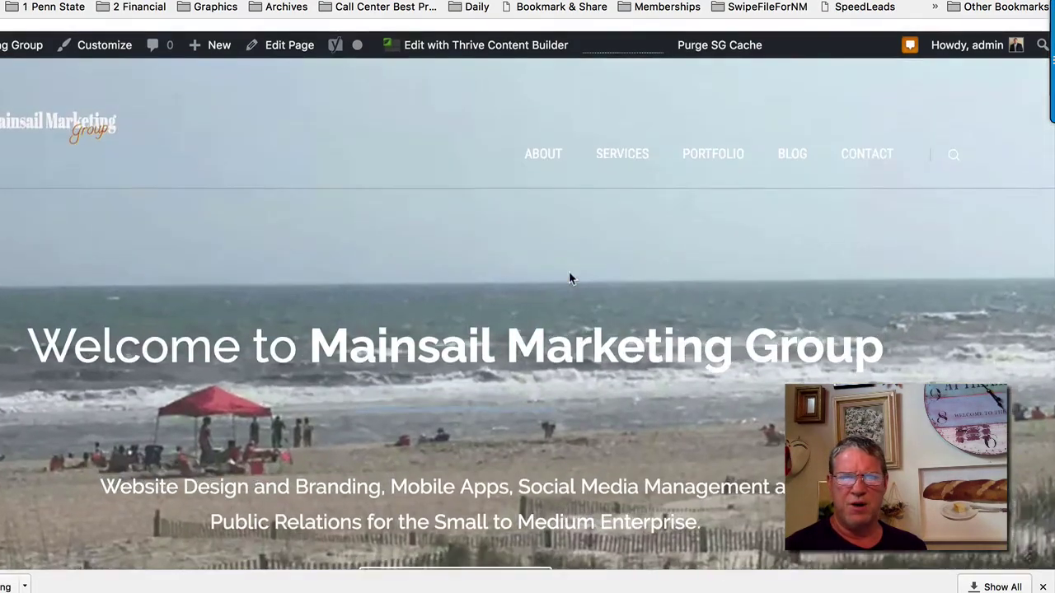